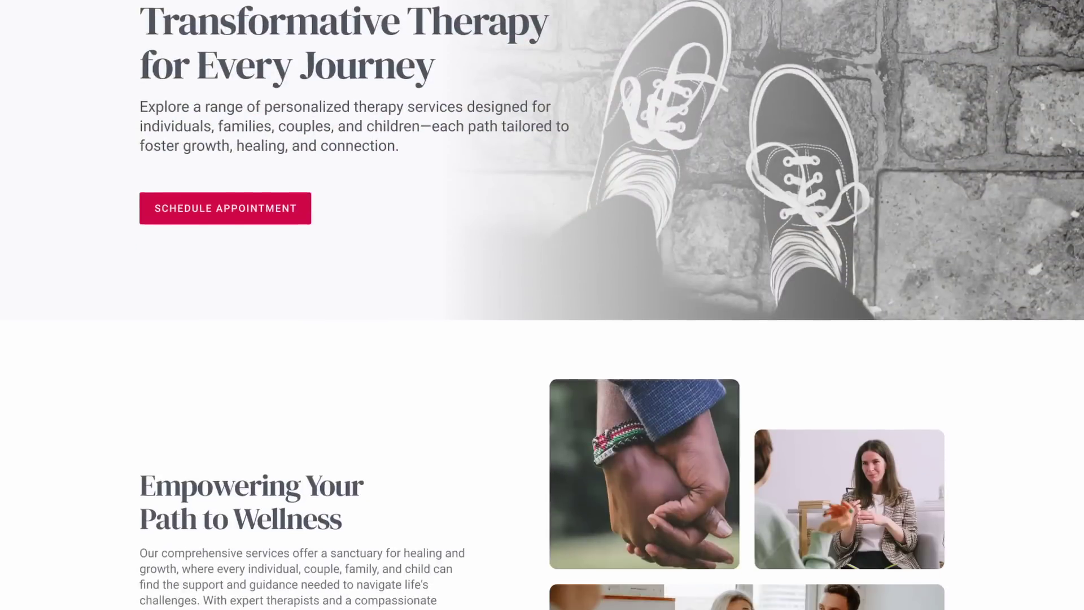
# Step: Review the Services page design from the hero through the striped content sections to the testimonial and footer
pyautogui.scroll(-10, 542, 305)
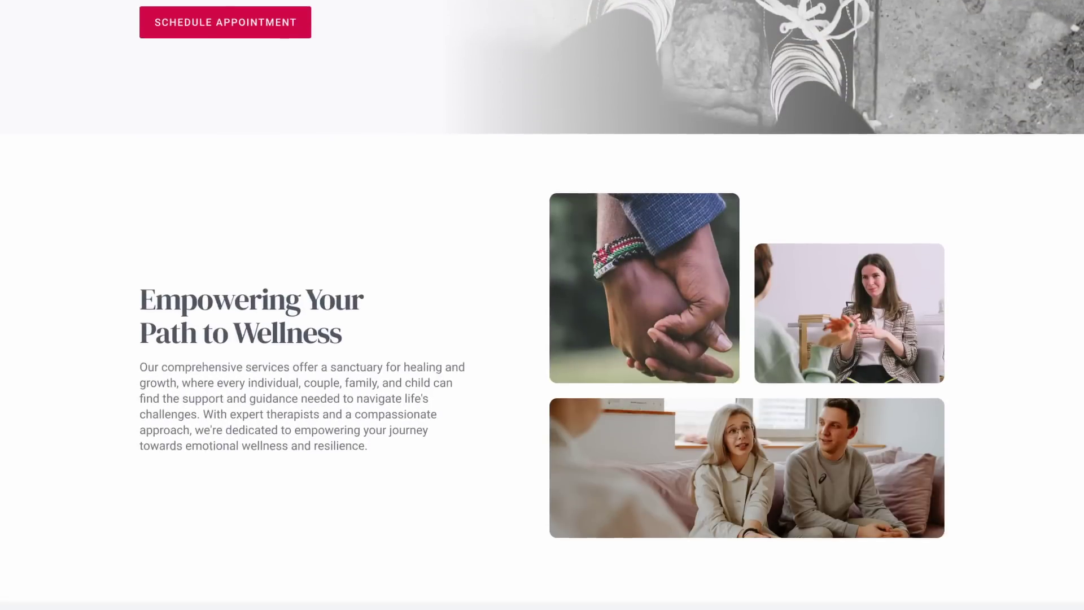
pyautogui.scroll(-13, 542, 305)
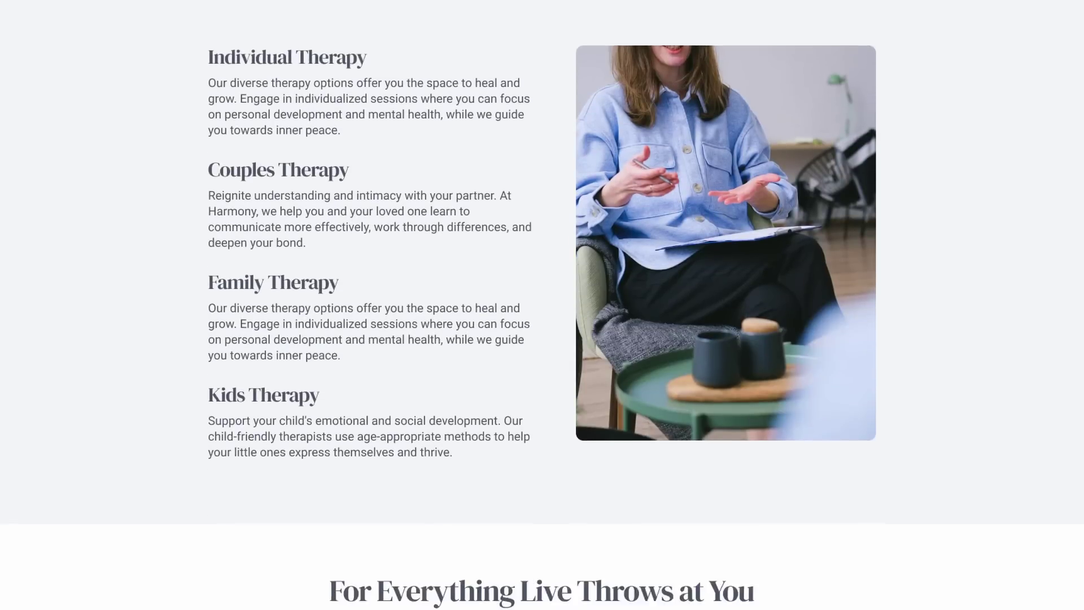
pyautogui.scroll(-7, 543, 305)
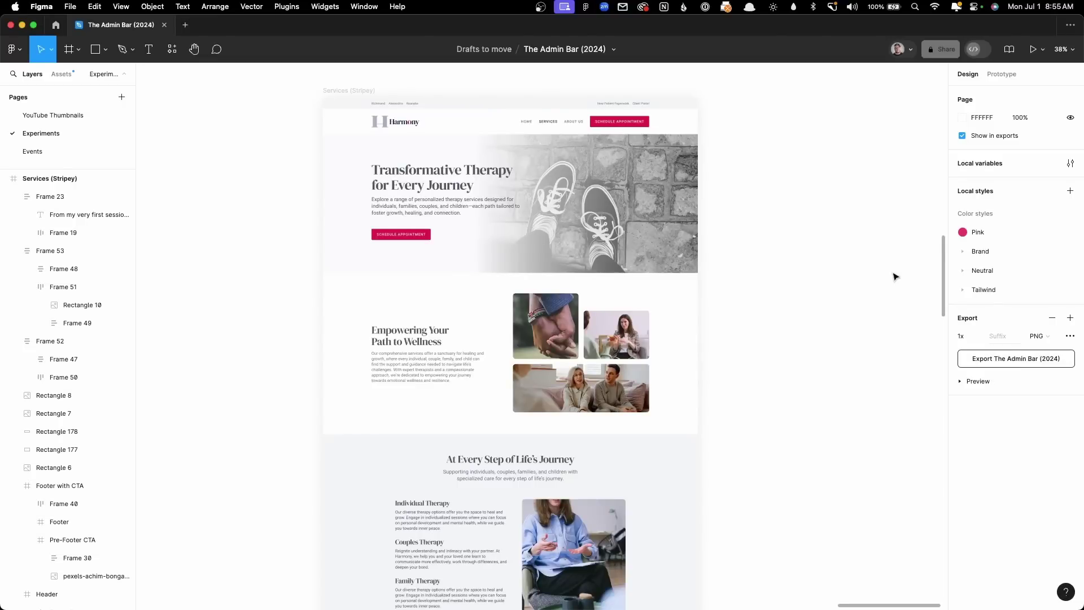
pyautogui.scroll(-5, 895, 278)
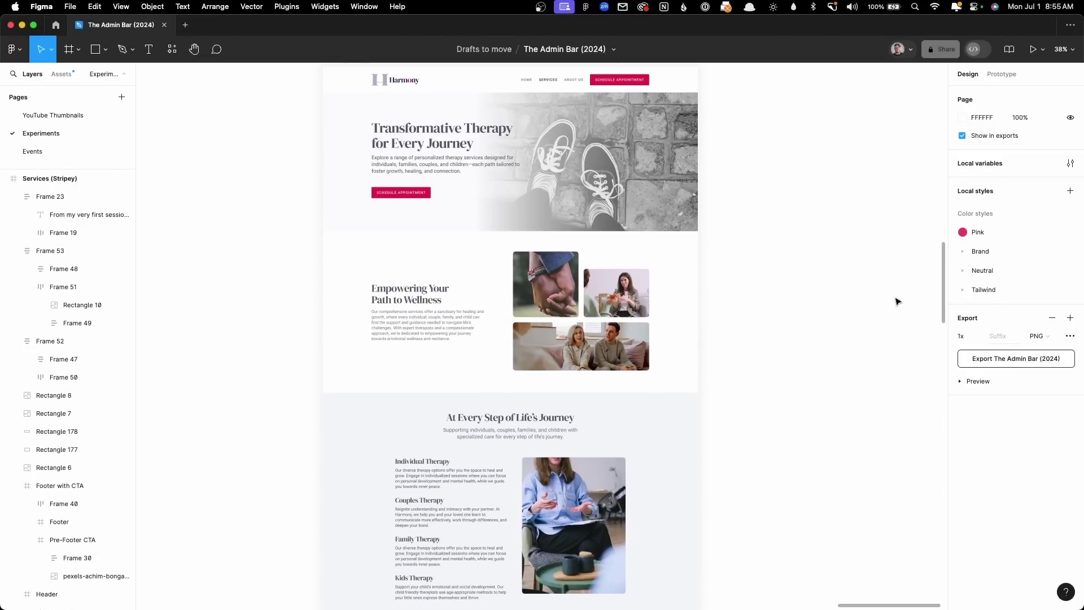
pyautogui.scroll(3, 900, 305)
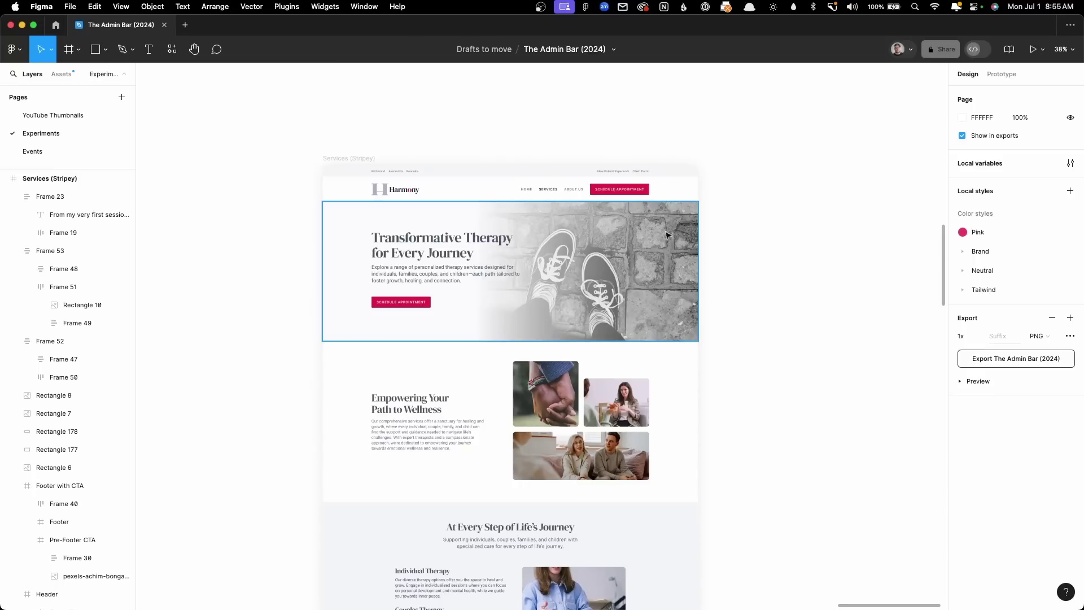
pyautogui.scroll(3, 709, 245)
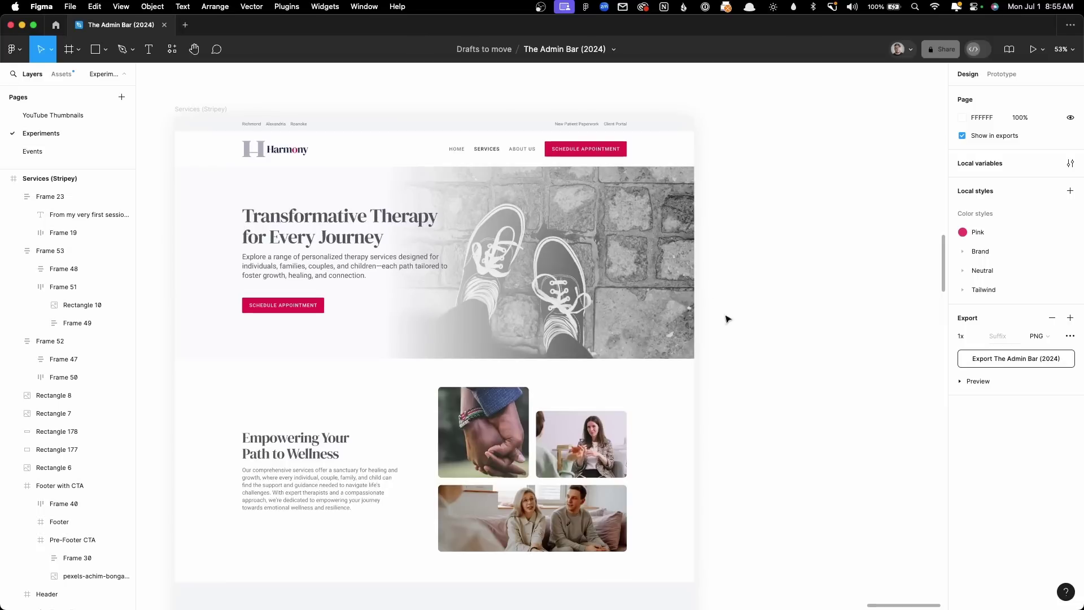
pyautogui.scroll(-3, 728, 315)
pyautogui.hscroll(-3, 729, 315)
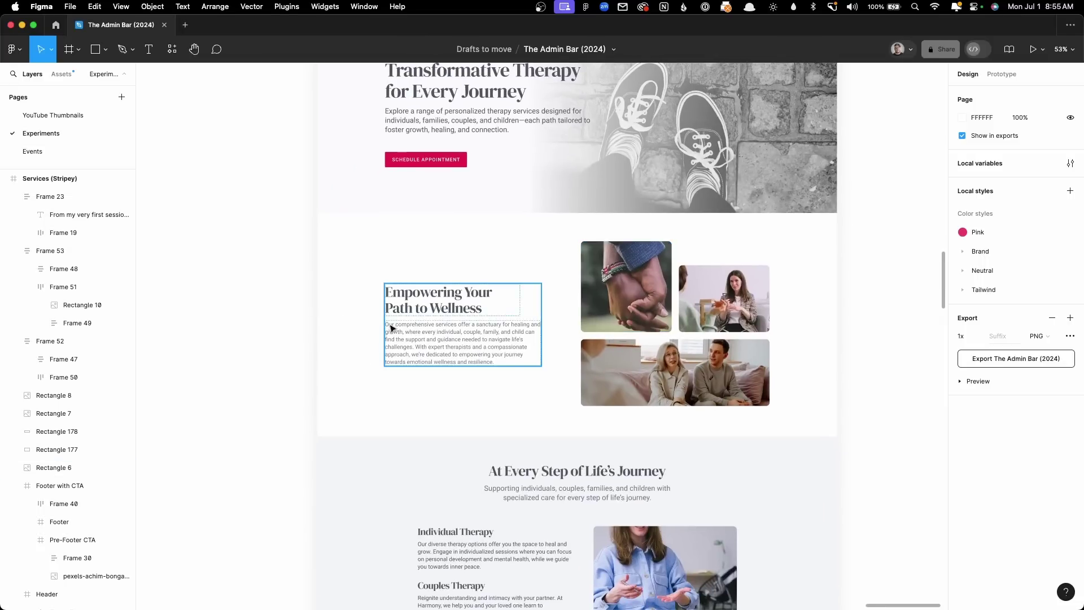
pyautogui.scroll(-8, 352, 310)
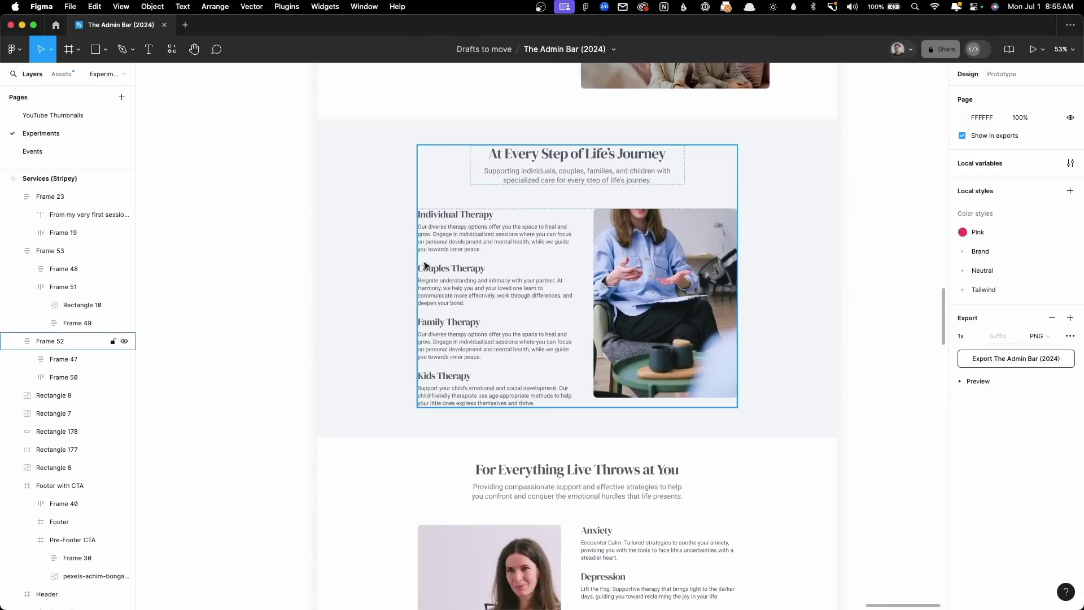
pyautogui.scroll(-7, 385, 343)
pyautogui.scroll(-10, 379, 389)
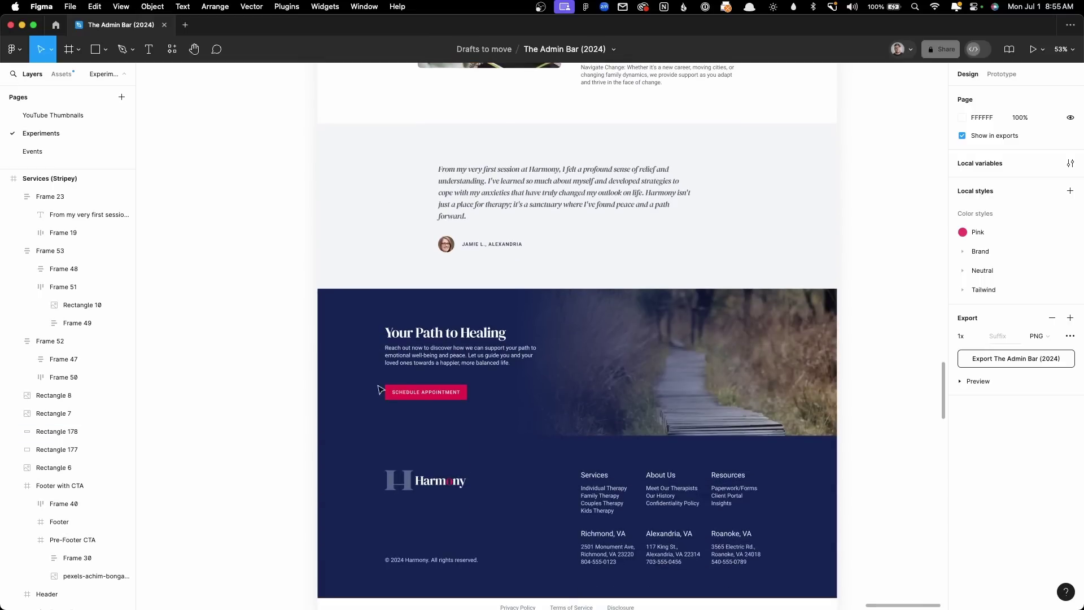
pyautogui.scroll(13, 380, 389)
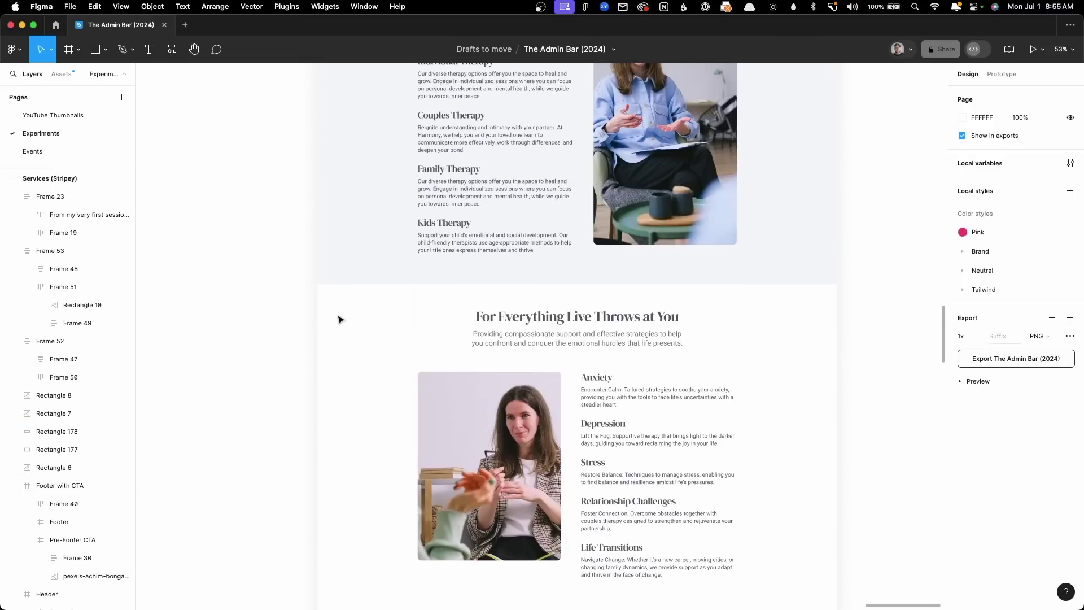
pyautogui.scroll(11, 339, 320)
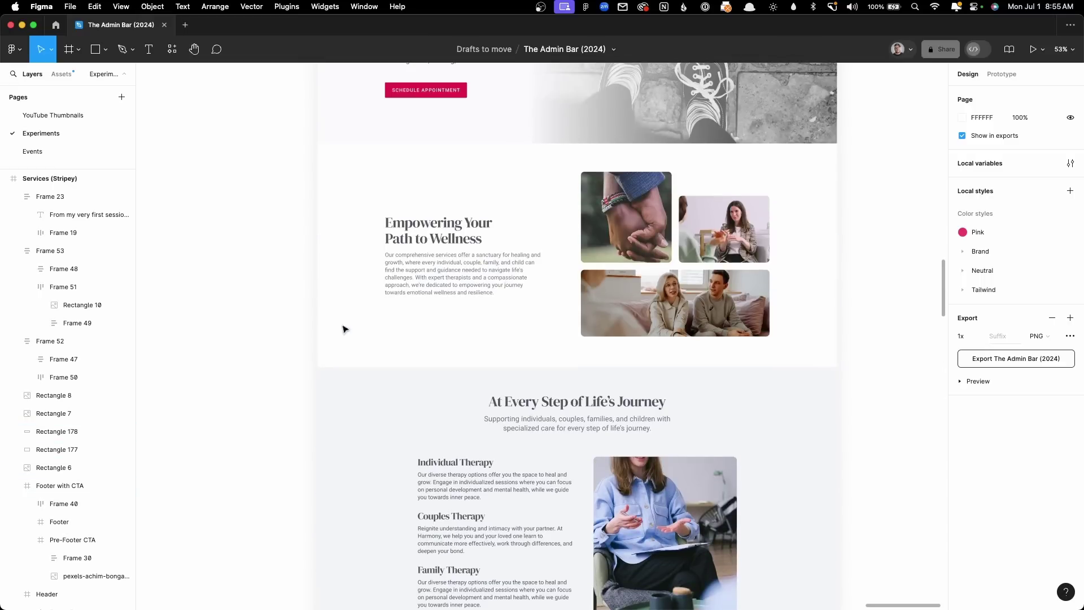
pyautogui.scroll(5, 344, 328)
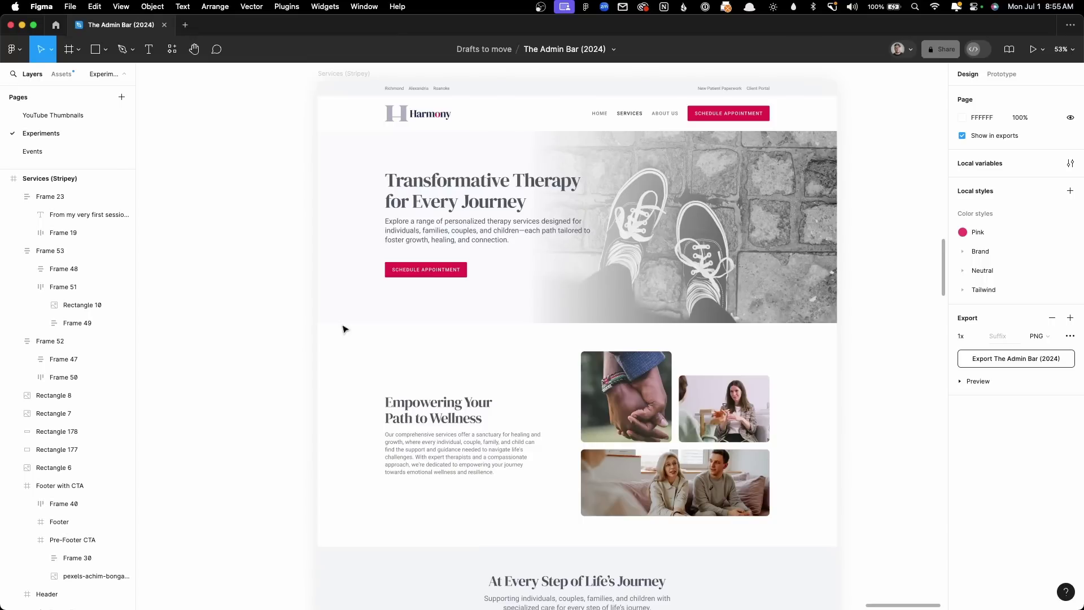
pyautogui.scroll(-5, 399, 372)
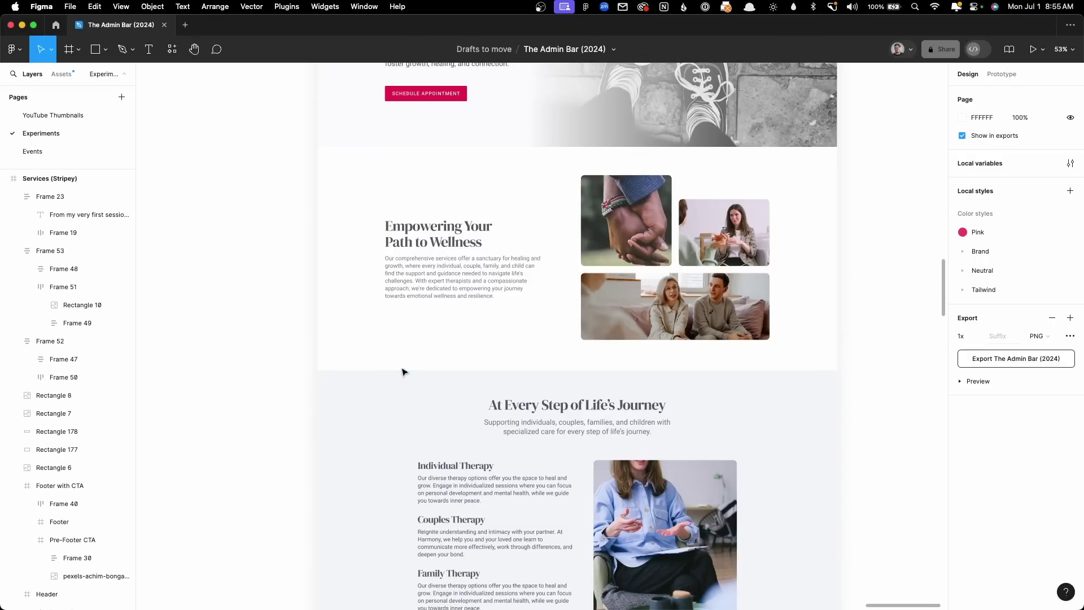
# Step: Duplicate the Services (Stripey) frame and place the copy beside the original, with its top edges aligned
pyautogui.scroll(5, 402, 372)
pyautogui.click(346, 188)
pyautogui.moveTo(346, 188); pyautogui.dragTo(886, 179)
pyautogui.hscroll(10, 609, 167)
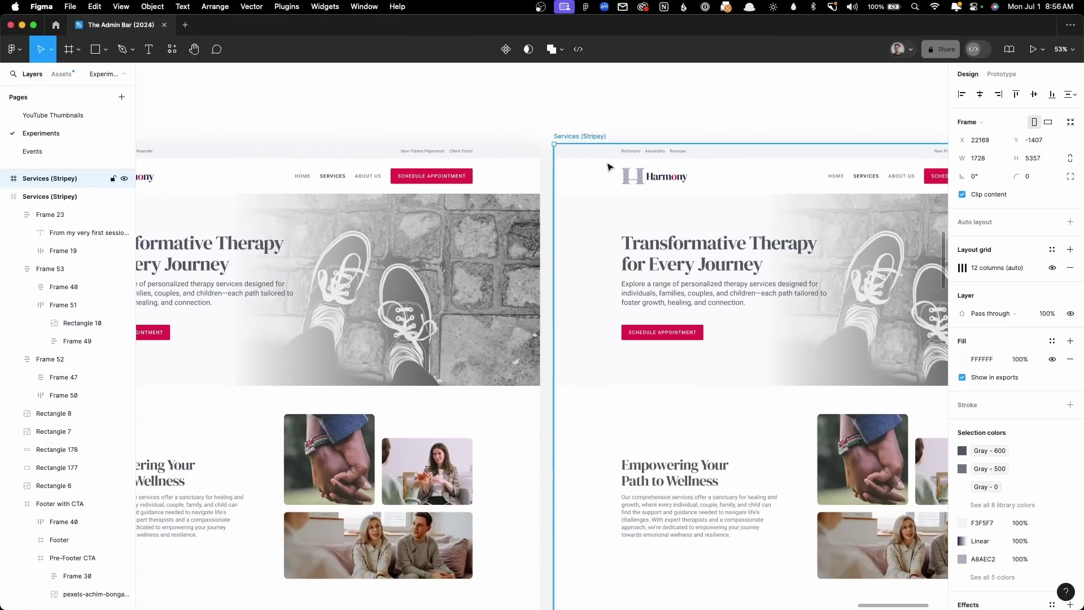
pyautogui.hscroll(-2, 609, 167)
pyautogui.hscroll(4, 556, 97)
pyautogui.scroll(-2, 547, 96)
pyautogui.scroll(-2, 714, 341)
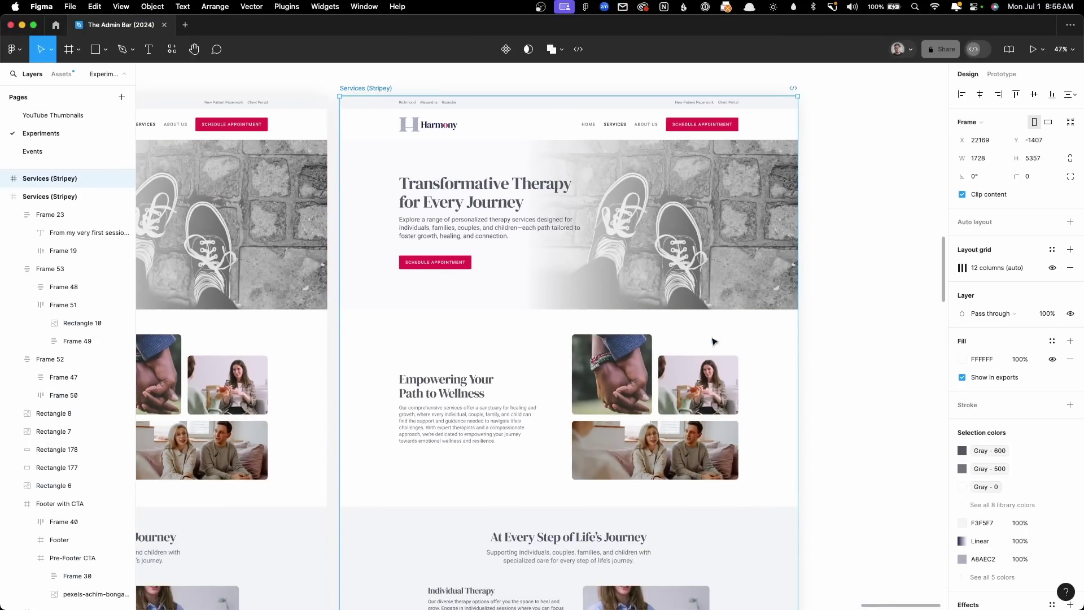
# Step: Move the copy's "Empowering Your Path to Wellness" text and three images up together so the hand-holding image overlaps the hero
pyautogui.click(813, 347)
pyautogui.moveTo(891, 337); pyautogui.dragTo(397, 466)
pyautogui.moveTo(614, 461); pyautogui.dragTo(610, 420)
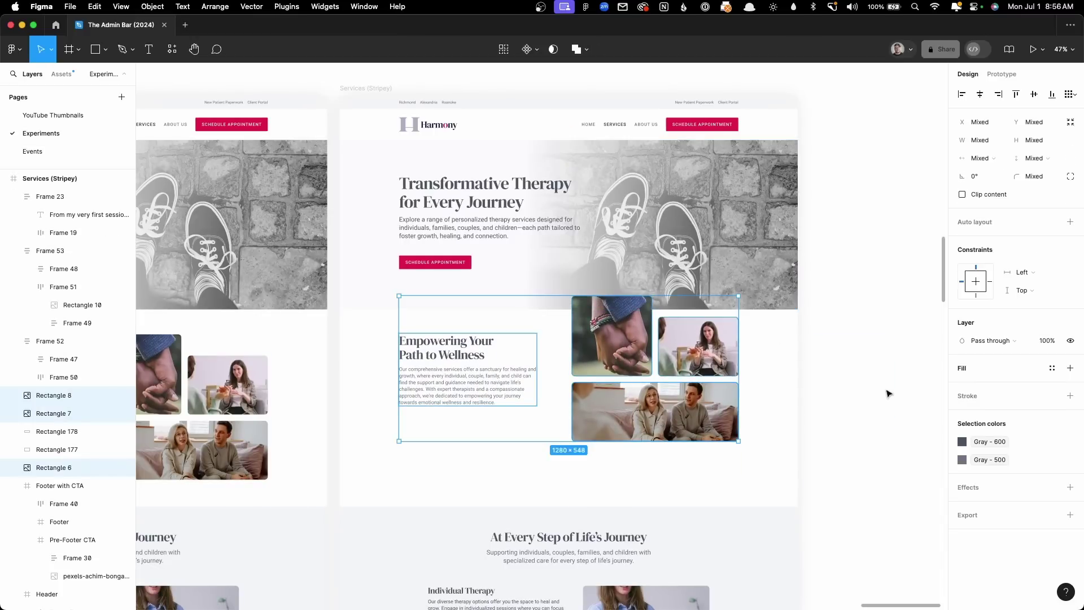
pyautogui.click(834, 371)
# Step: Examine how the image group overlaps the hero and compare the edited copy with the original page side by side
pyautogui.scroll(5, 834, 371)
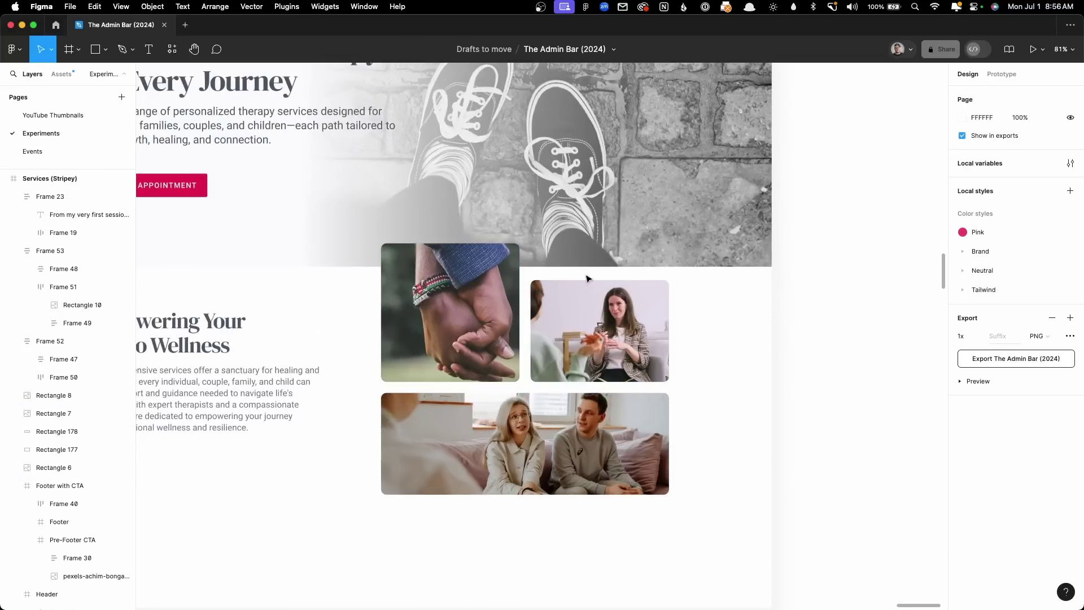
pyautogui.scroll(-3, 892, 398)
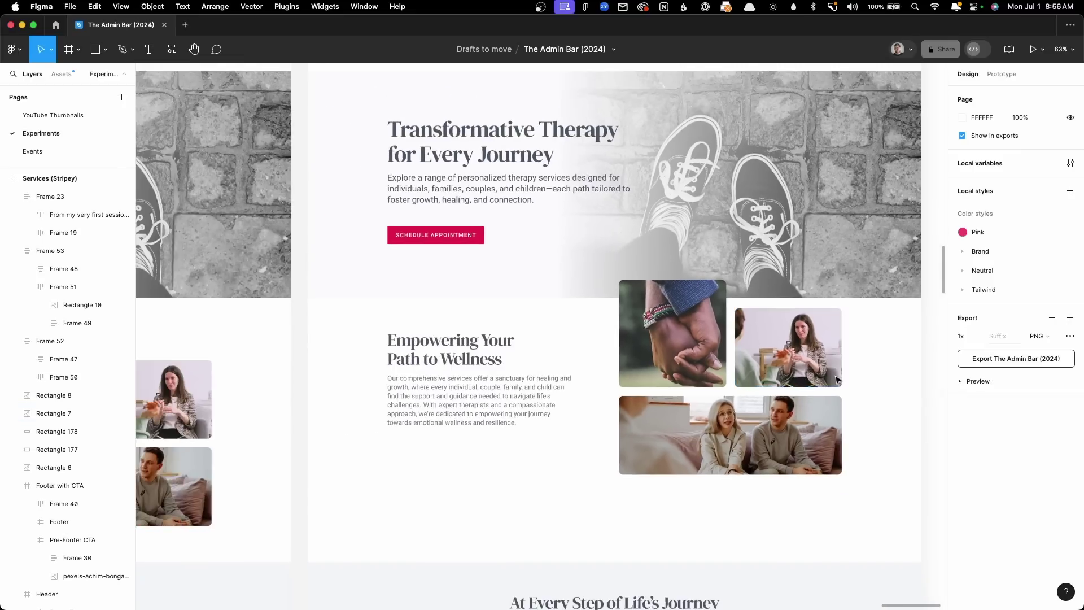
pyautogui.moveTo(908, 395); pyautogui.dragTo(845, 390)
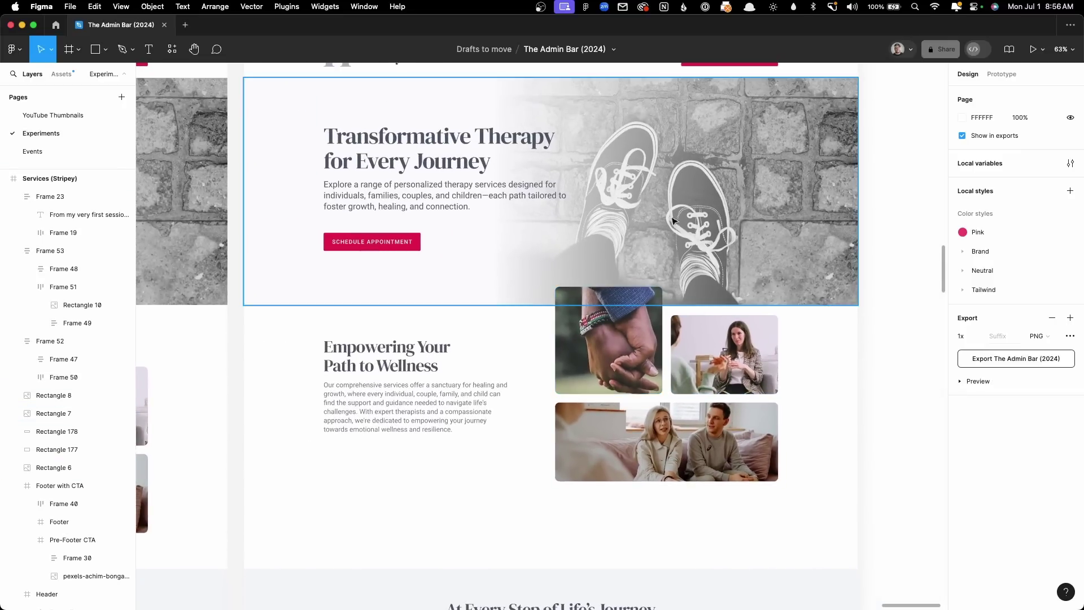
pyautogui.scroll(-1, 814, 401)
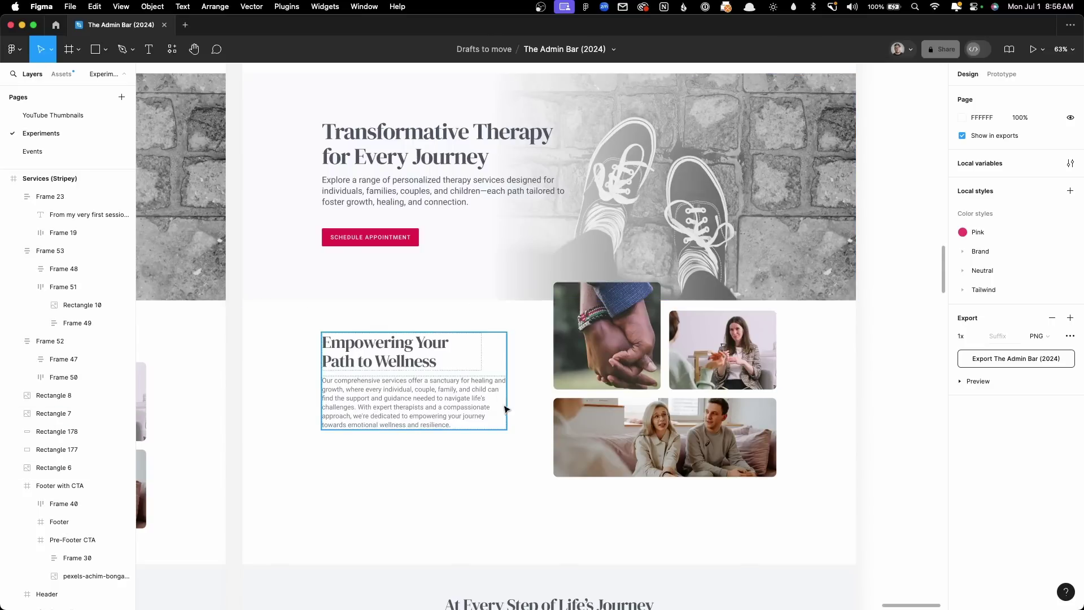
pyautogui.scroll(2, 506, 408)
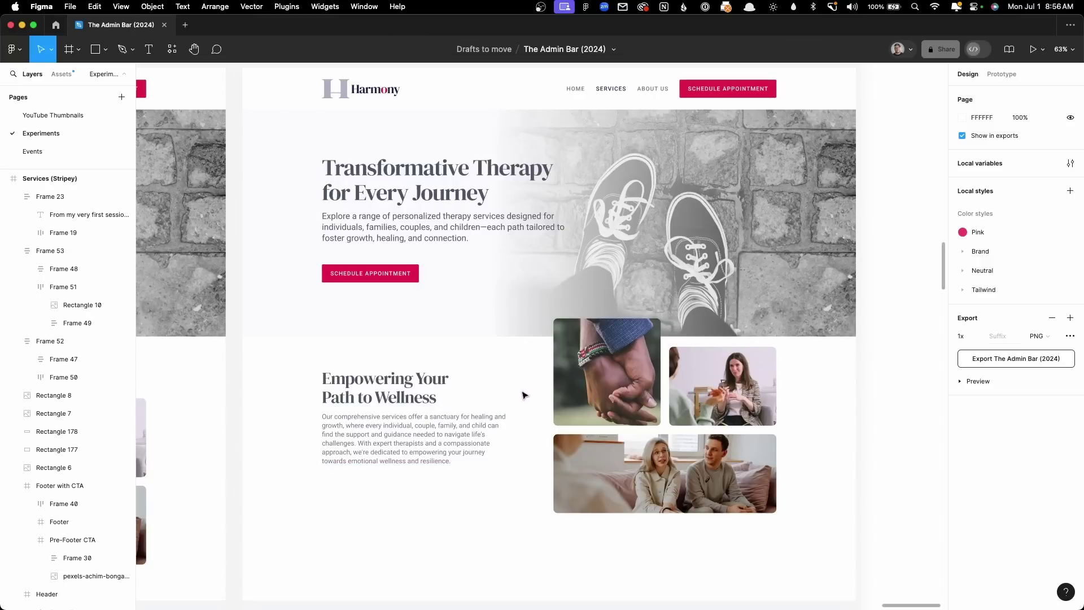
pyautogui.hscroll(-5, 605, 391)
pyautogui.scroll(-5, 605, 391)
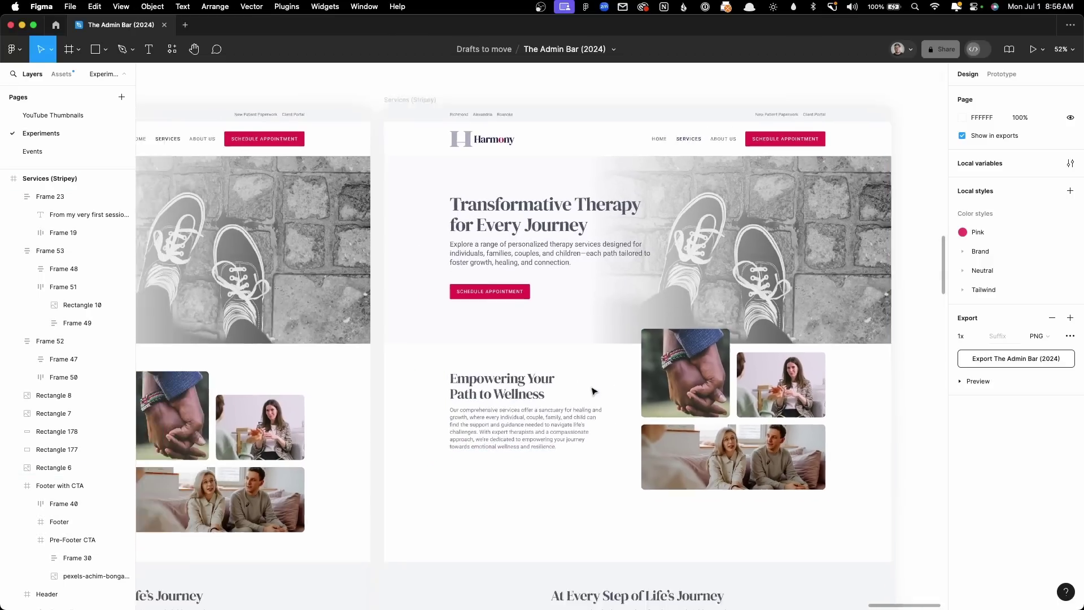
pyautogui.hscroll(-1, 704, 362)
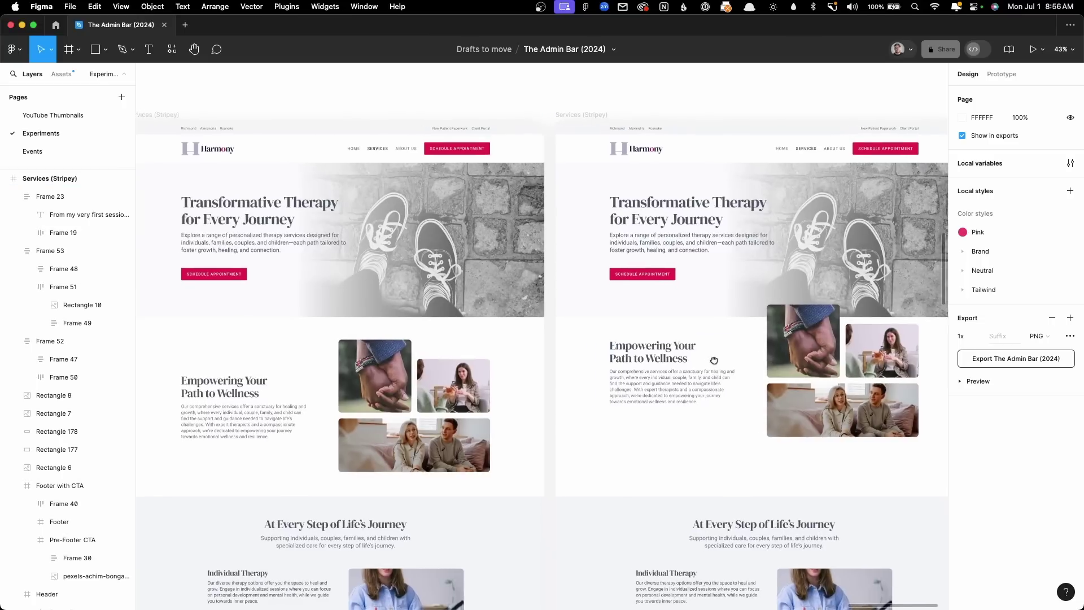
pyautogui.scroll(-1, 706, 362)
pyautogui.hscroll(1, 706, 363)
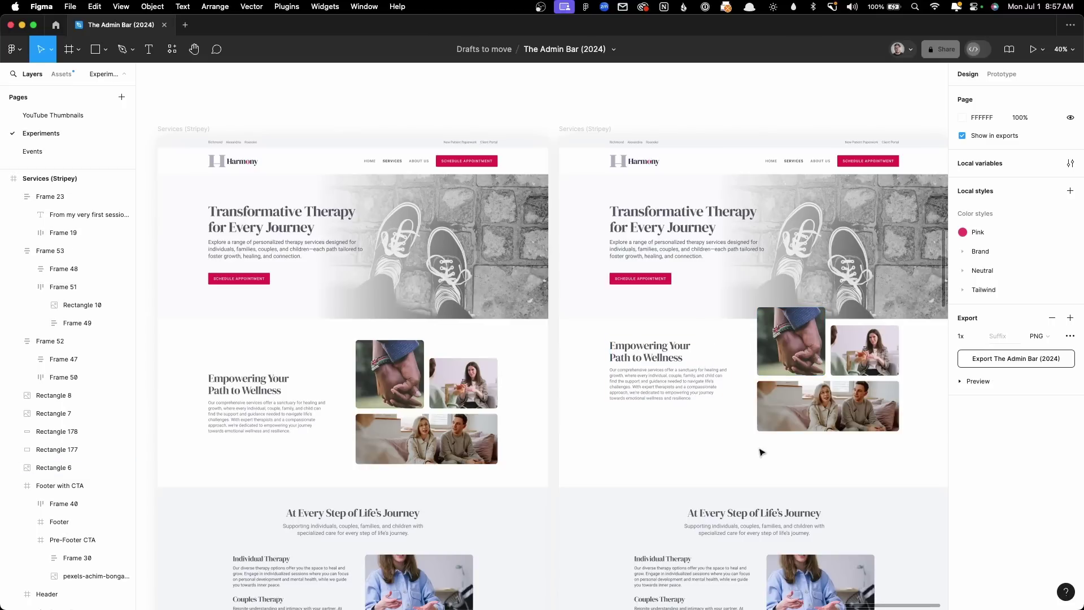
# Step: Delete the gray background rectangle behind the copy's "At Every Step of Life's Journey" section
pyautogui.scroll(-10, 762, 451)
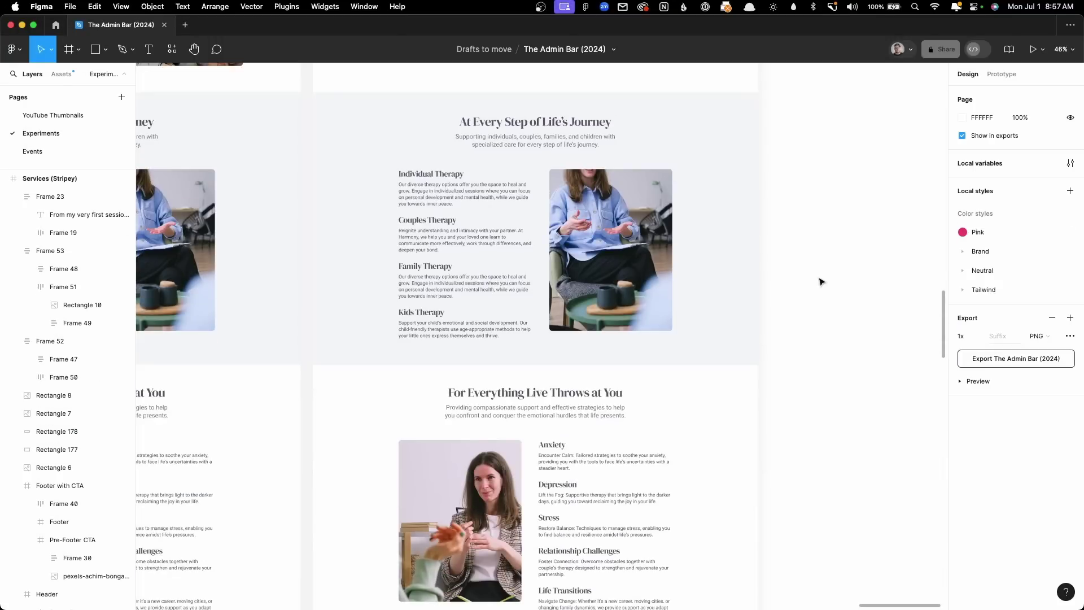
pyautogui.scroll(-2, 748, 480)
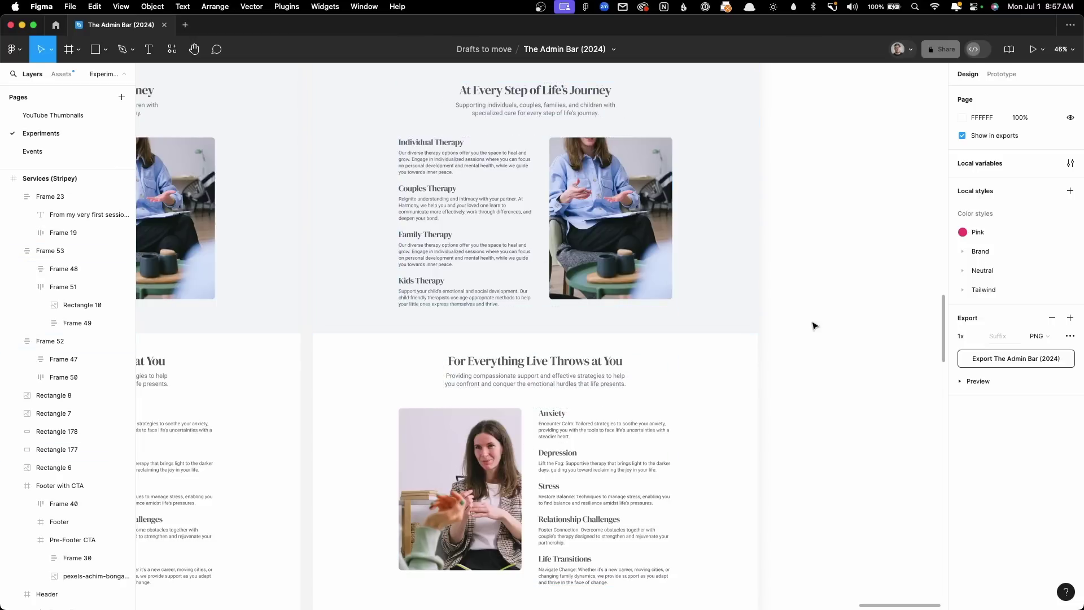
pyautogui.scroll(5, 813, 327)
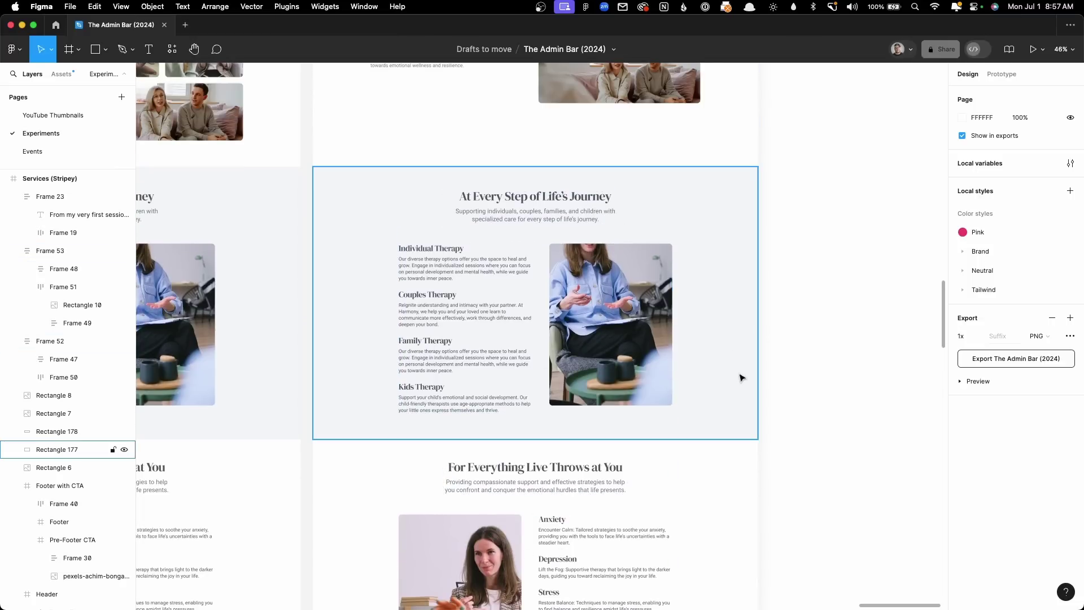
pyautogui.scroll(-2, 741, 378)
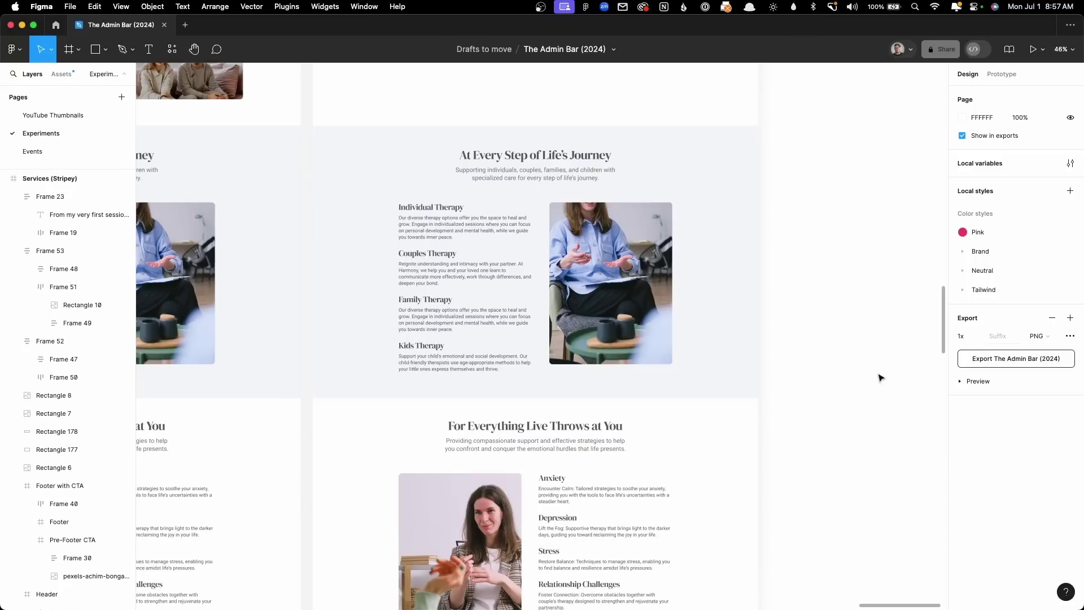
pyautogui.click(731, 322)
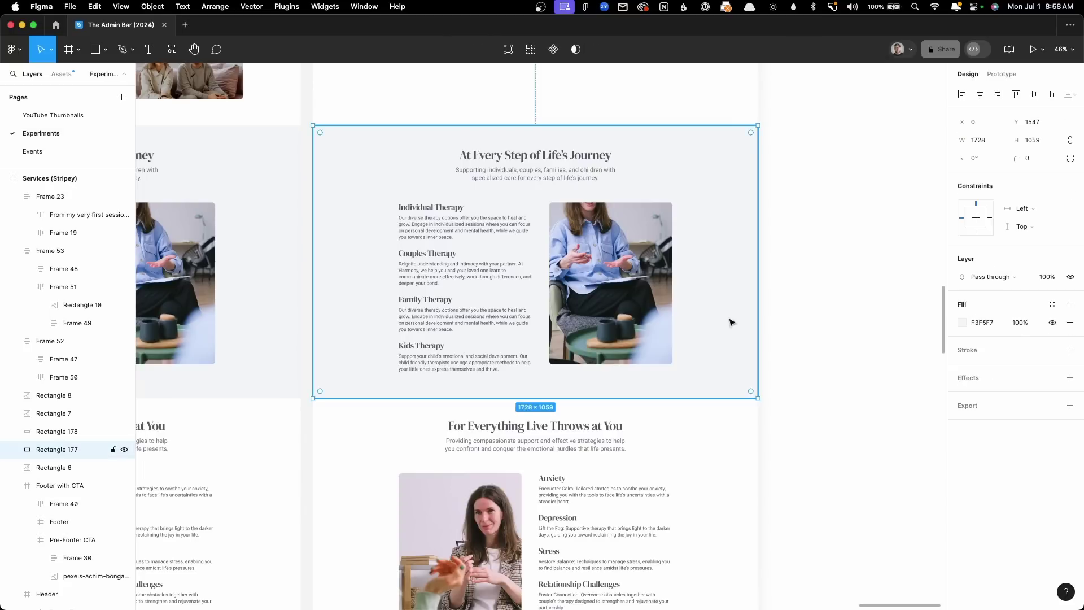
pyautogui.press('Escape')
pyautogui.scroll(-5, 839, 341)
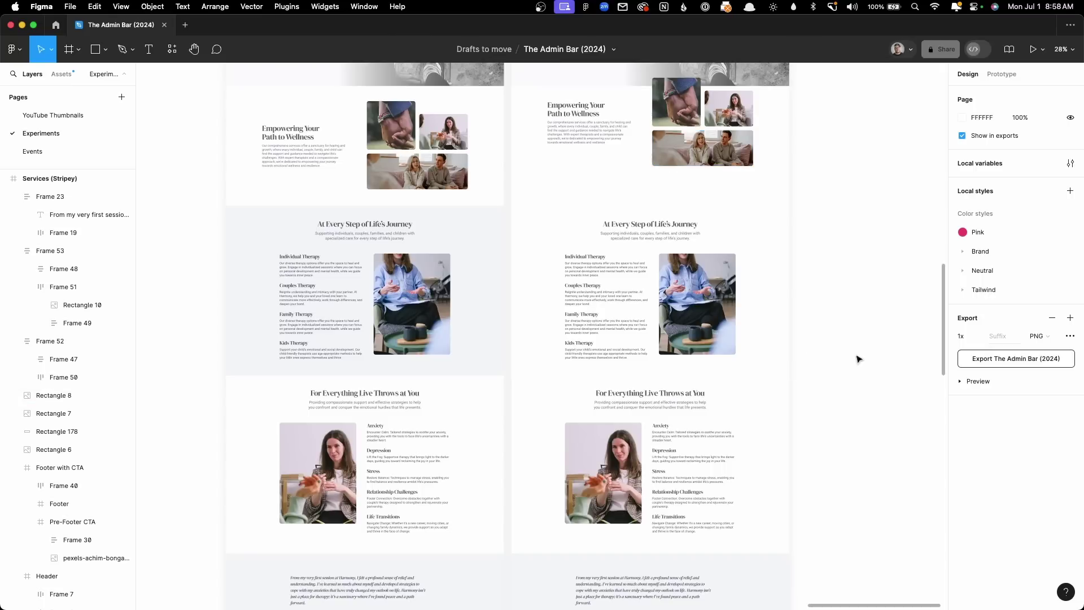
pyautogui.scroll(3, 860, 358)
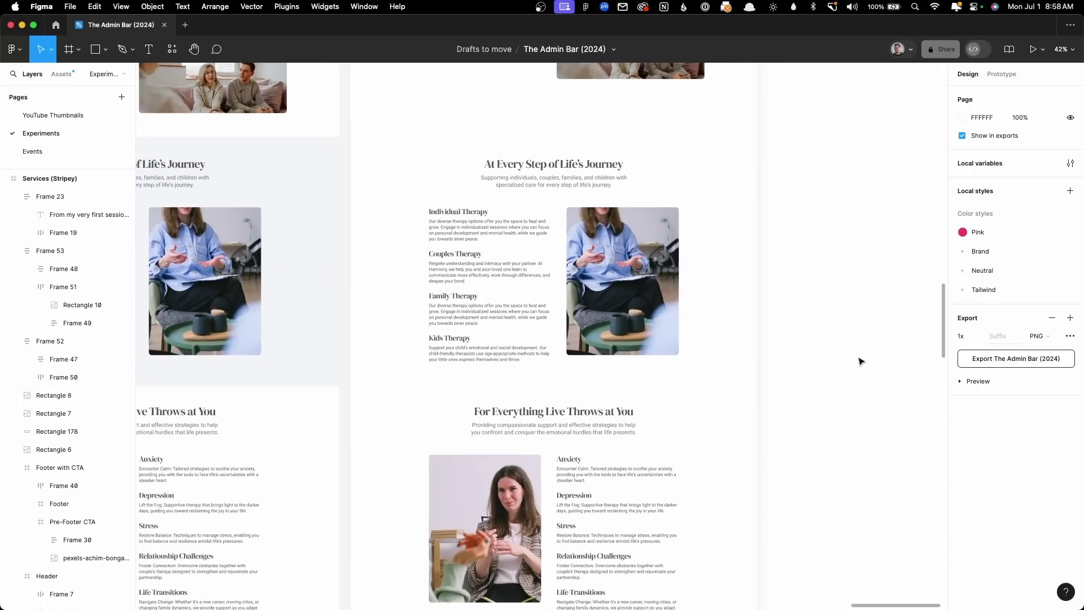
pyautogui.scroll(1, 815, 307)
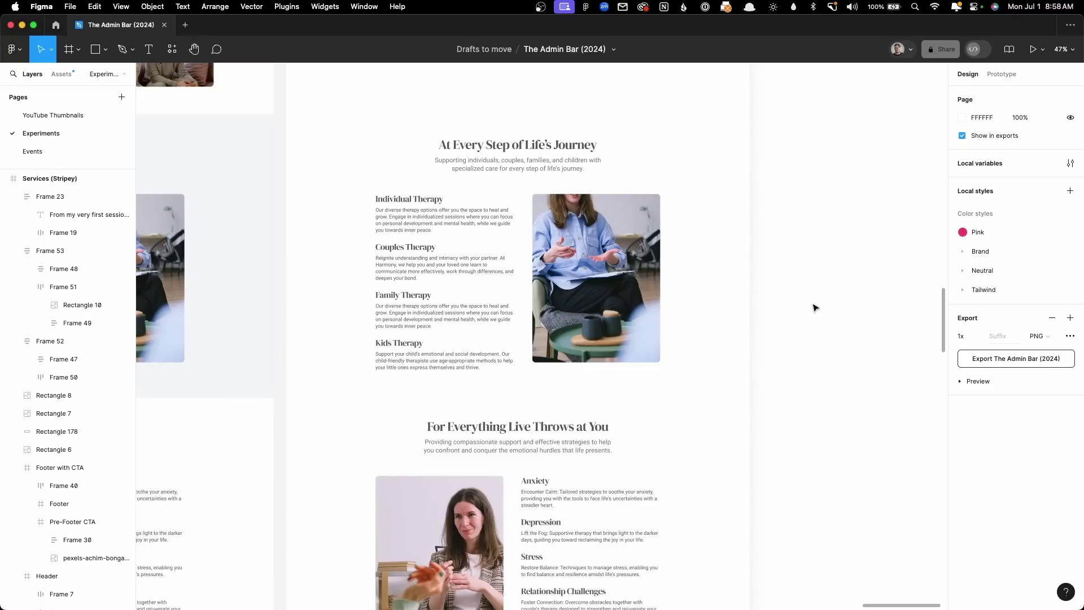
# Step: Draw a closed curved shape about 1192 × 628 px over the "At Every Step of Life's Journey" section, flush with the page's right edge
pyautogui.click(123, 51)
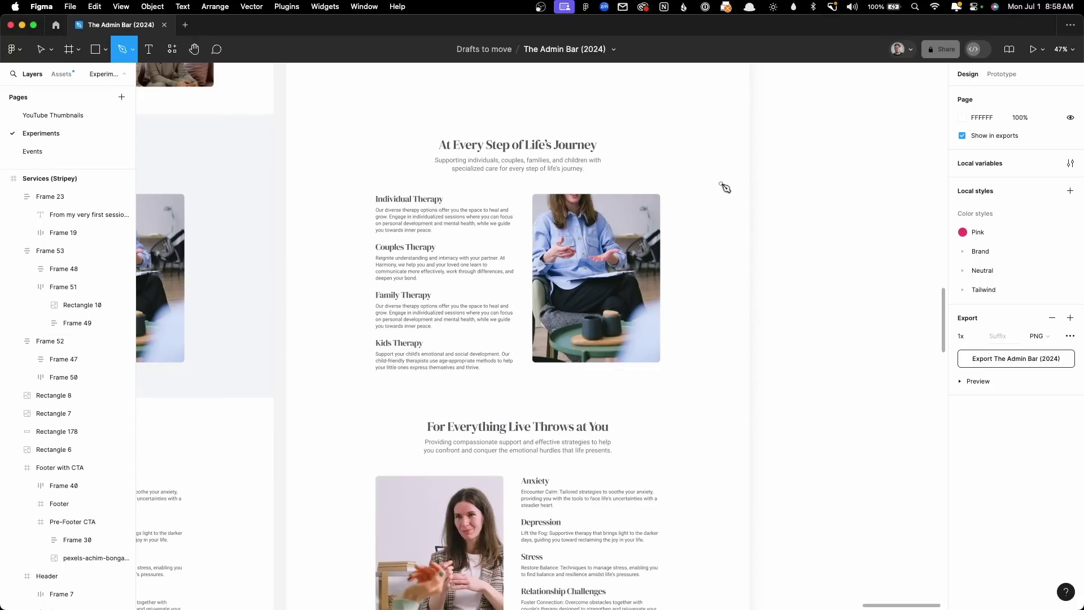
pyautogui.click(751, 162)
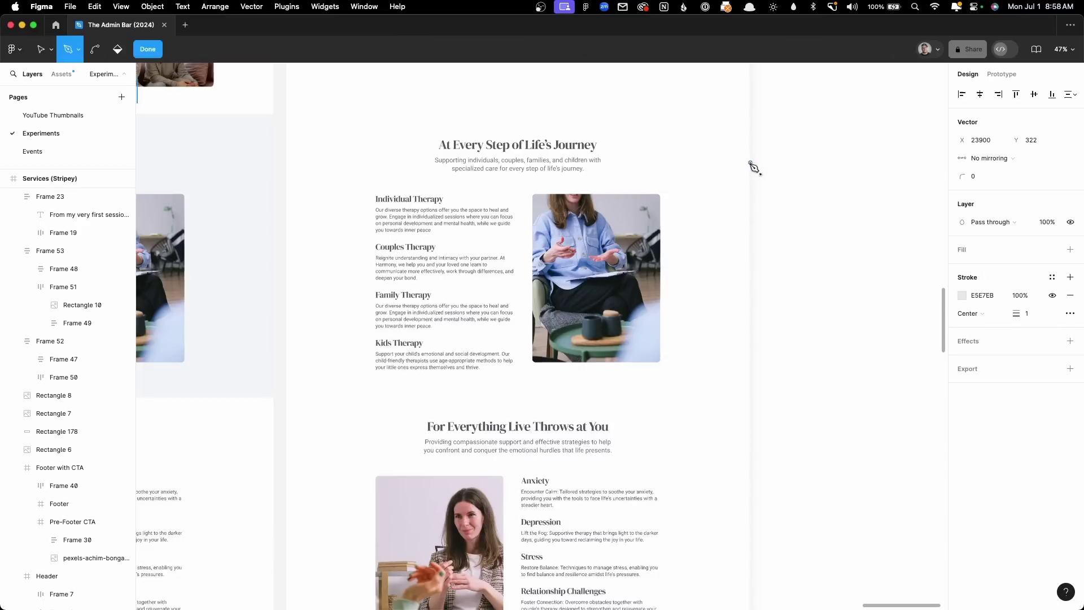
pyautogui.moveTo(598, 222); pyautogui.dragTo(564, 285)
pyautogui.moveTo(431, 328); pyautogui.dragTo(472, 319)
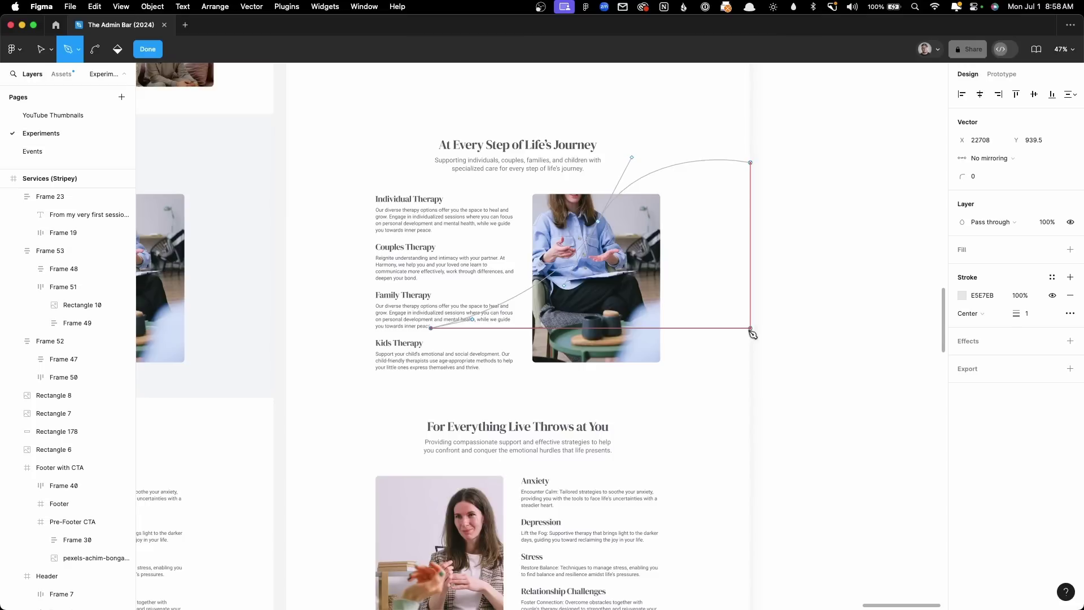
pyautogui.click(751, 328)
pyautogui.click(750, 162)
pyautogui.press('super+a')
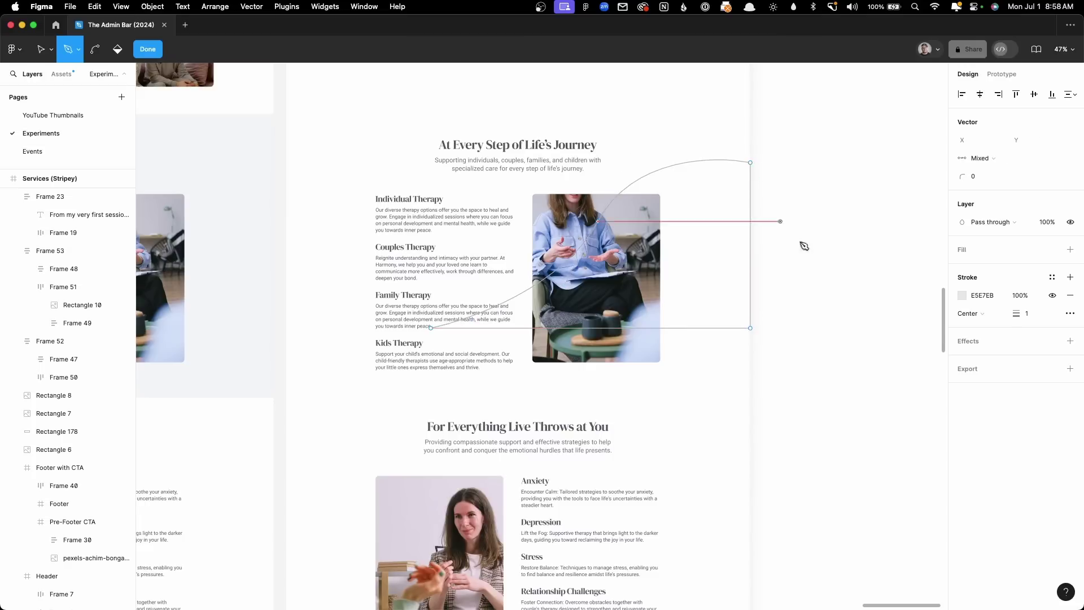
pyautogui.click(148, 49)
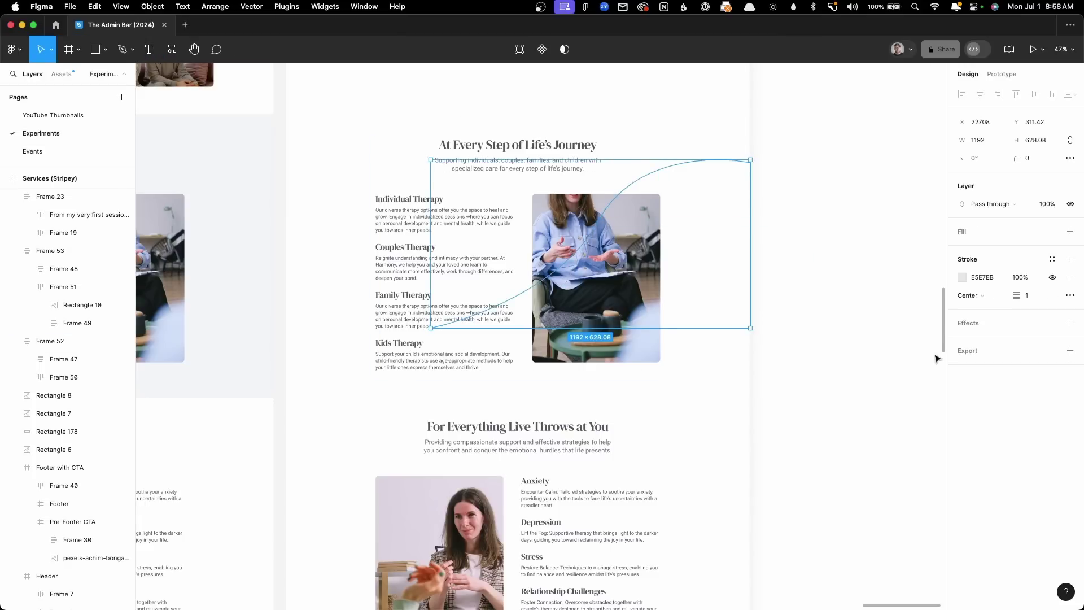
# Step: Remove the curved shape's stroke and give it a linear gradient fill
pyautogui.click(1071, 278)
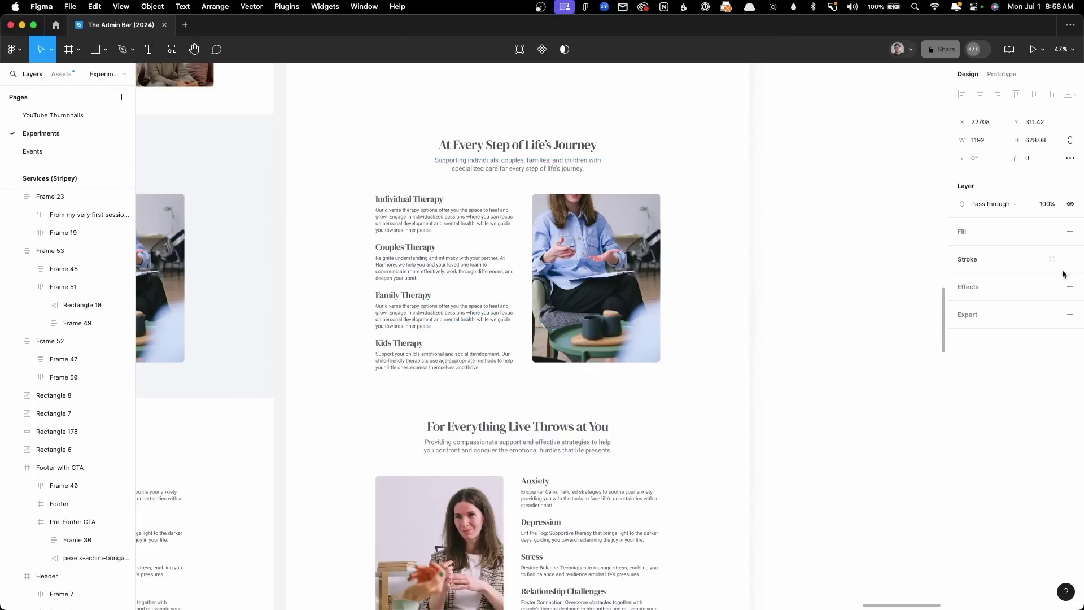
pyautogui.click(1070, 231)
pyautogui.click(963, 250)
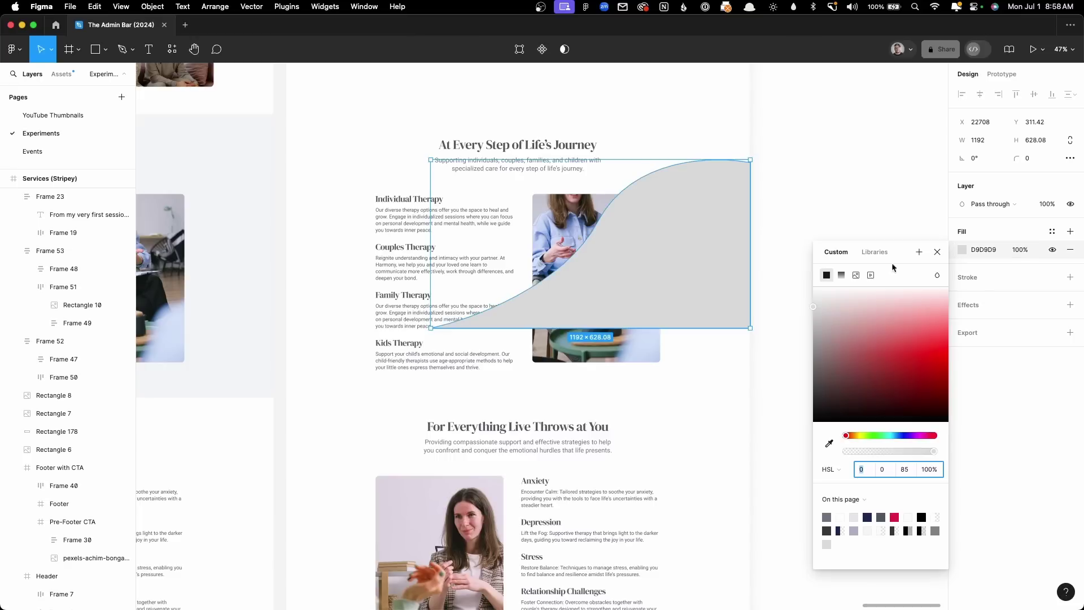
pyautogui.click(842, 276)
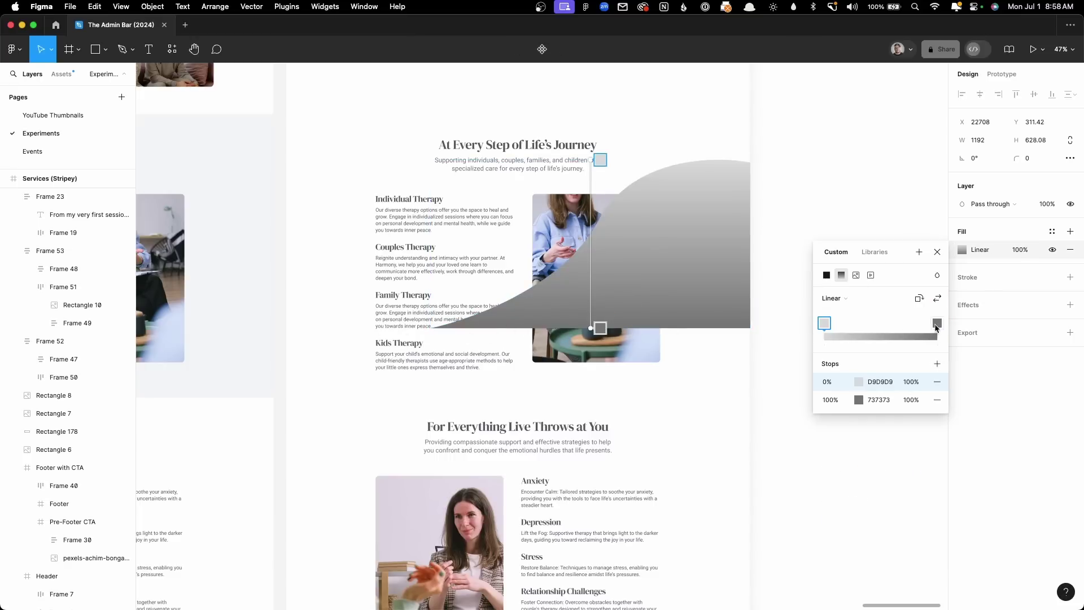
# Step: Set the shape's gradient to run from very light gray F5F4F4 to white FFFFFF
pyautogui.click(937, 324)
pyautogui.click(858, 400)
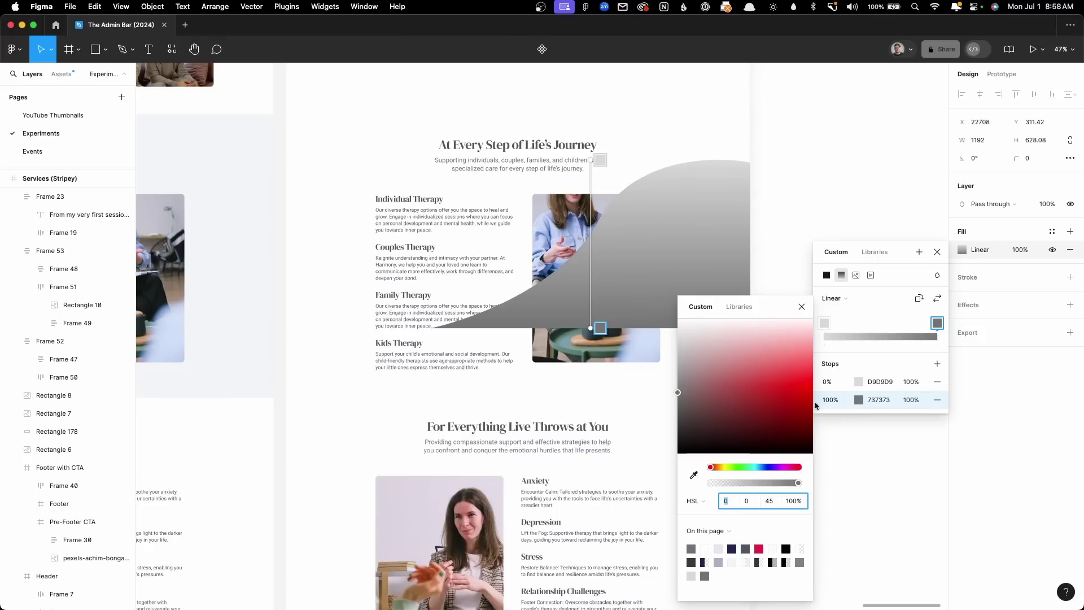
pyautogui.moveTo(743, 386); pyautogui.dragTo(669, 306)
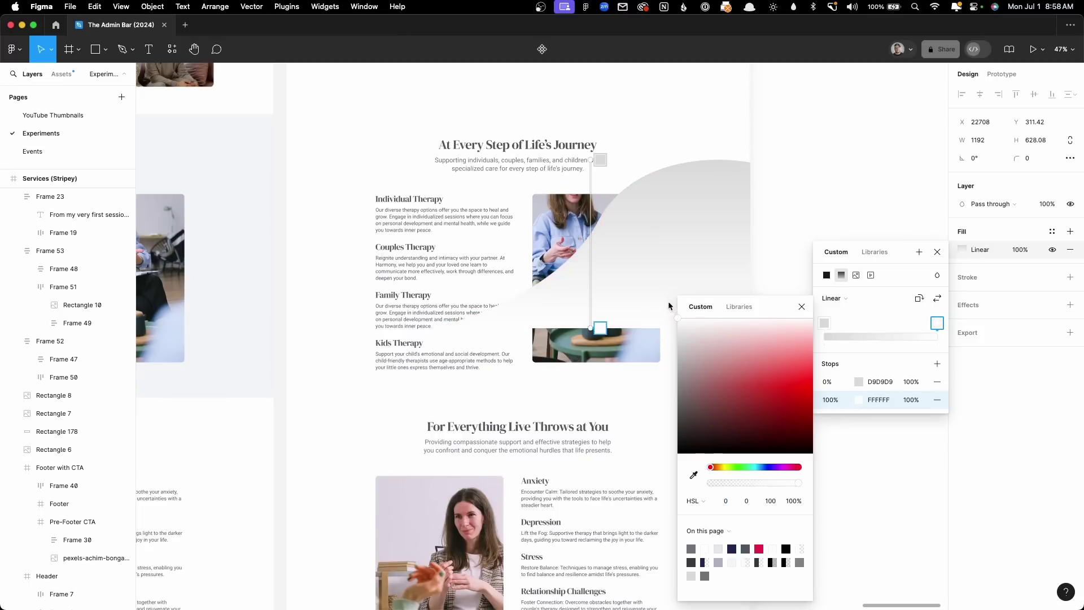
pyautogui.click(824, 323)
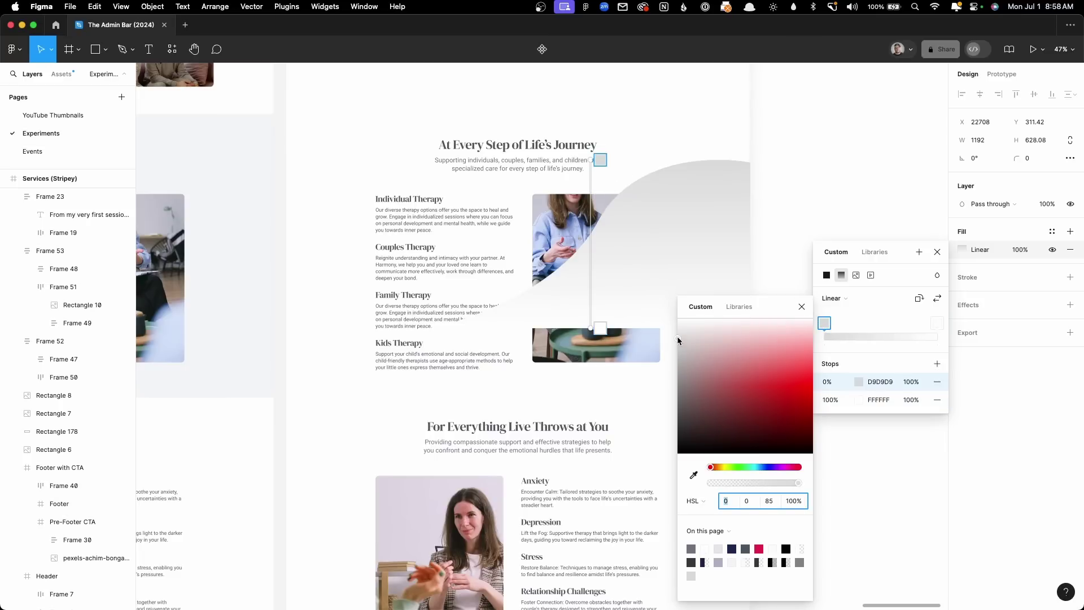
pyautogui.moveTo(677, 336); pyautogui.dragTo(683, 325)
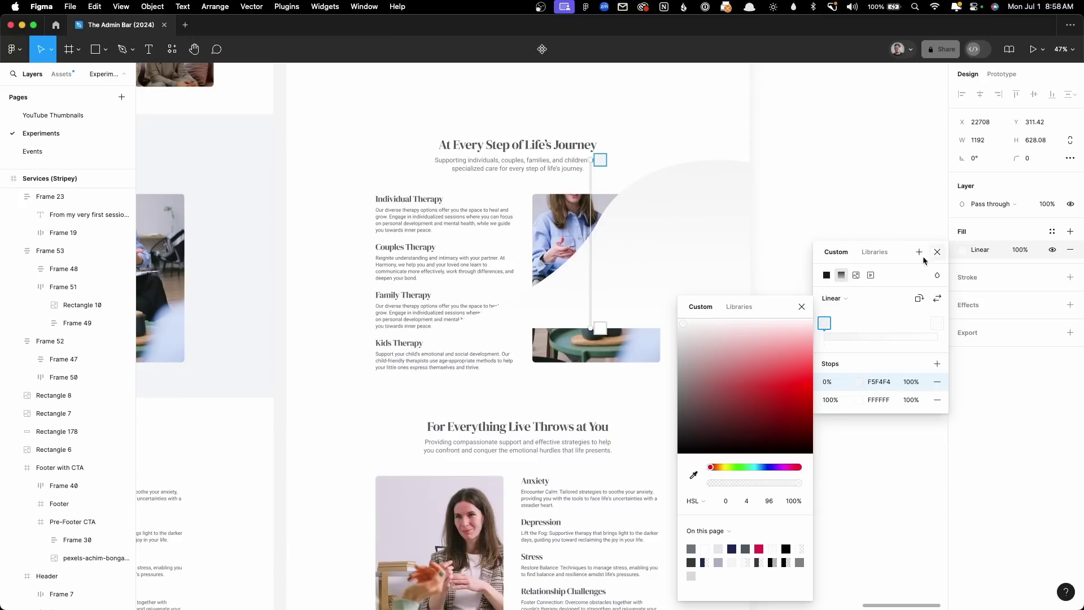
pyautogui.click(802, 307)
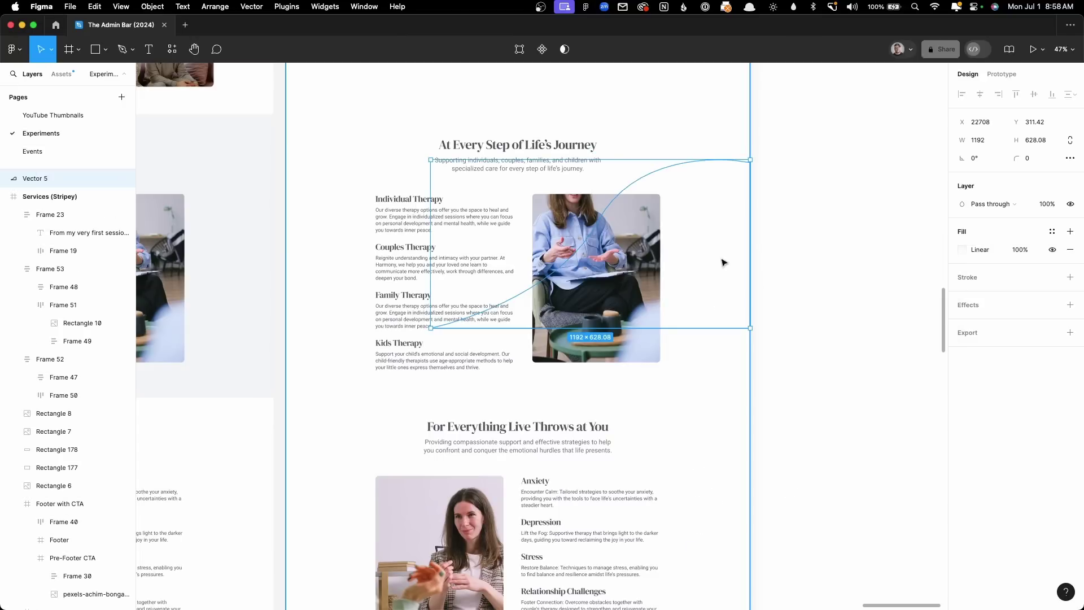
# Step: Place the curved shape inside the page copy, behind the section's text and image
pyautogui.moveTo(710, 251); pyautogui.dragTo(704, 246)
pyautogui.click(789, 266)
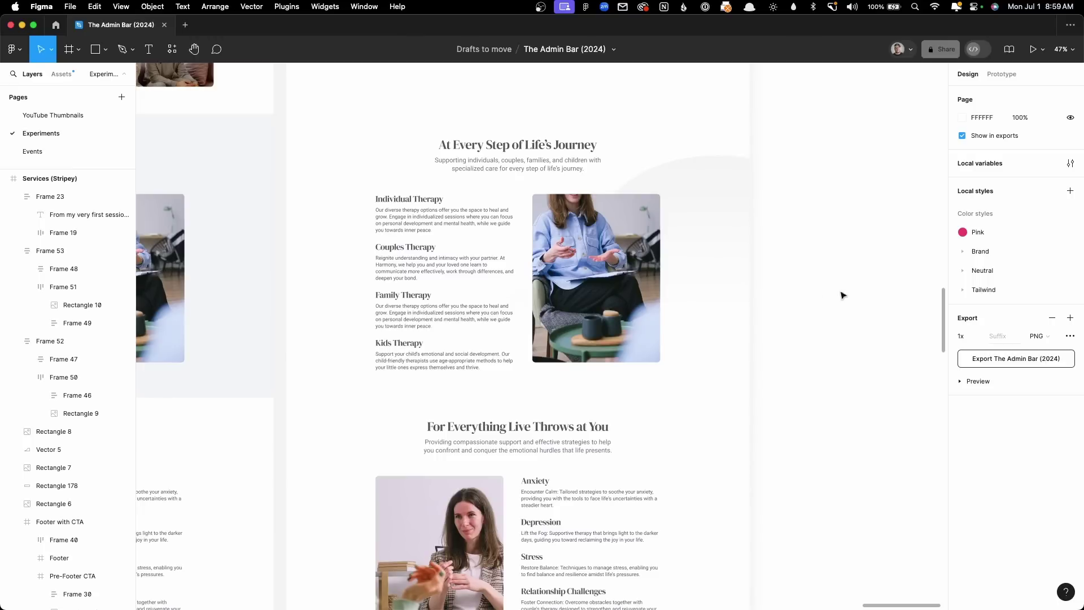
# Step: Move the gradient's white stop to 92% and its gray start point to the curved shape's upper-right area, making the fade diagonal
pyautogui.click(718, 269)
pyautogui.click(963, 322)
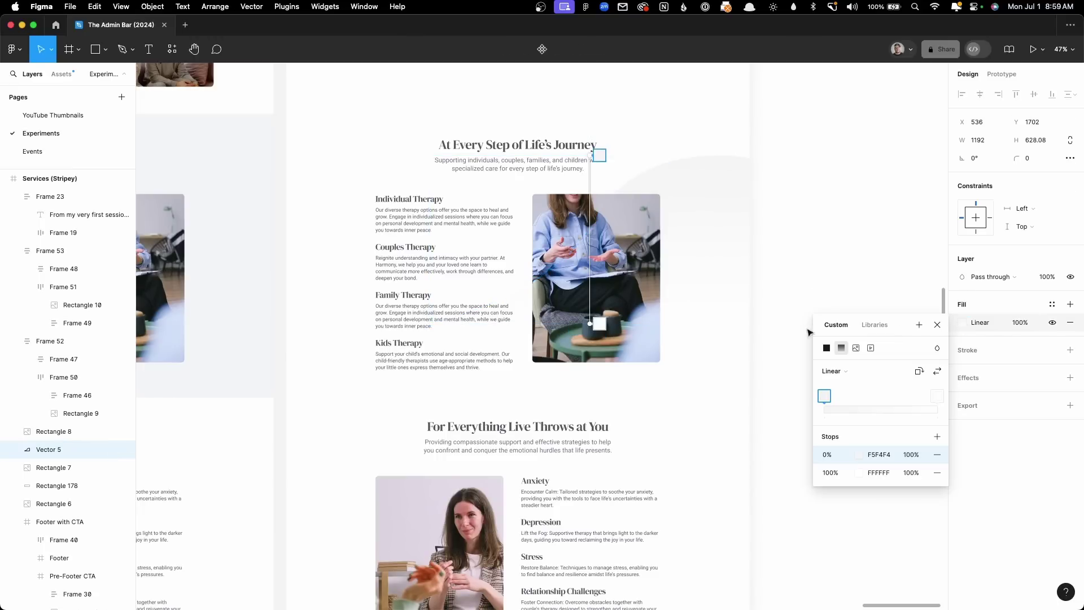
pyautogui.click(600, 323)
pyautogui.moveTo(600, 323); pyautogui.dragTo(593, 312)
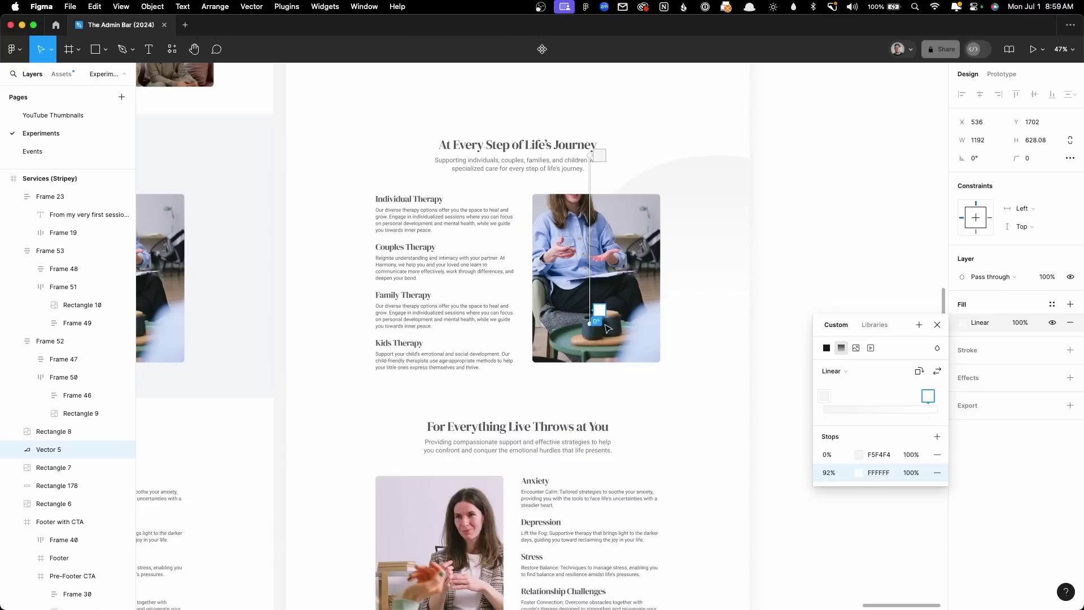
pyautogui.moveTo(604, 160); pyautogui.dragTo(728, 167)
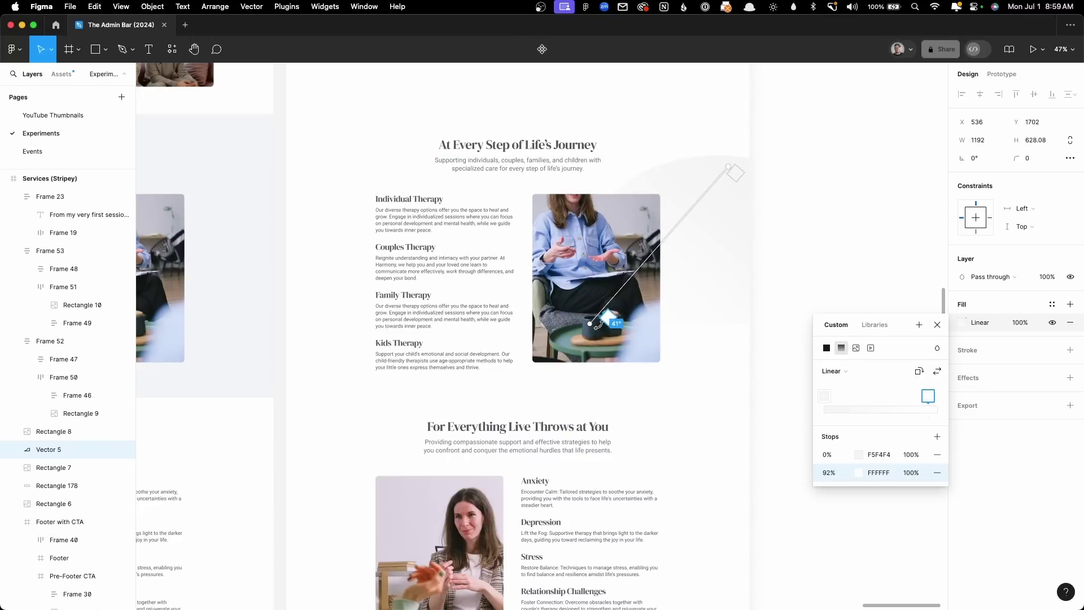
# Step: Shorten the diagonal gradient by moving its white end point near the right edge of the section's image
pyautogui.scroll(5, 643, 237)
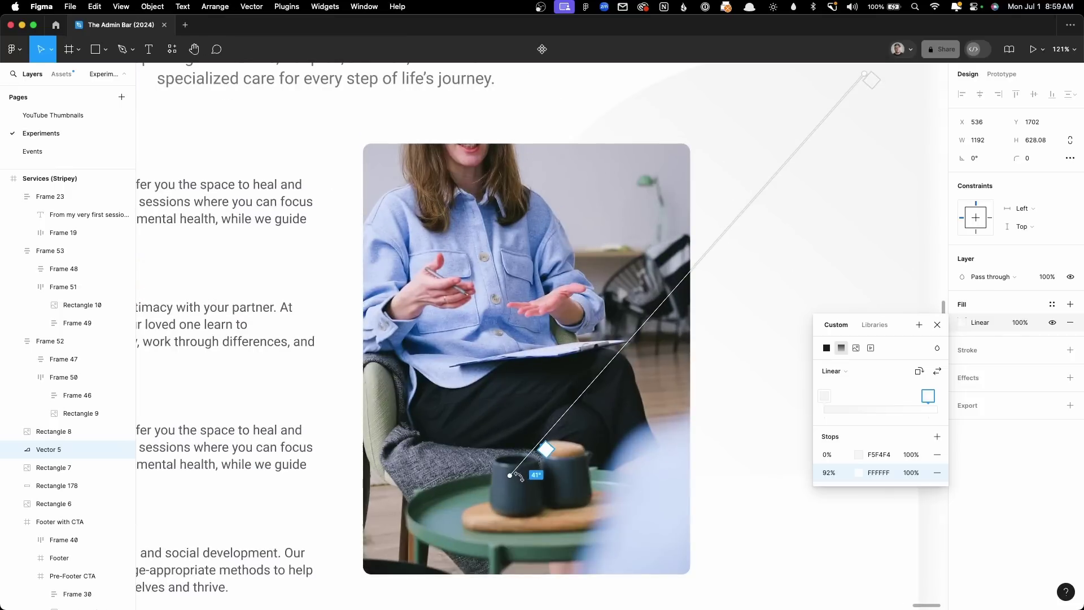
pyautogui.moveTo(510, 475); pyautogui.dragTo(547, 385)
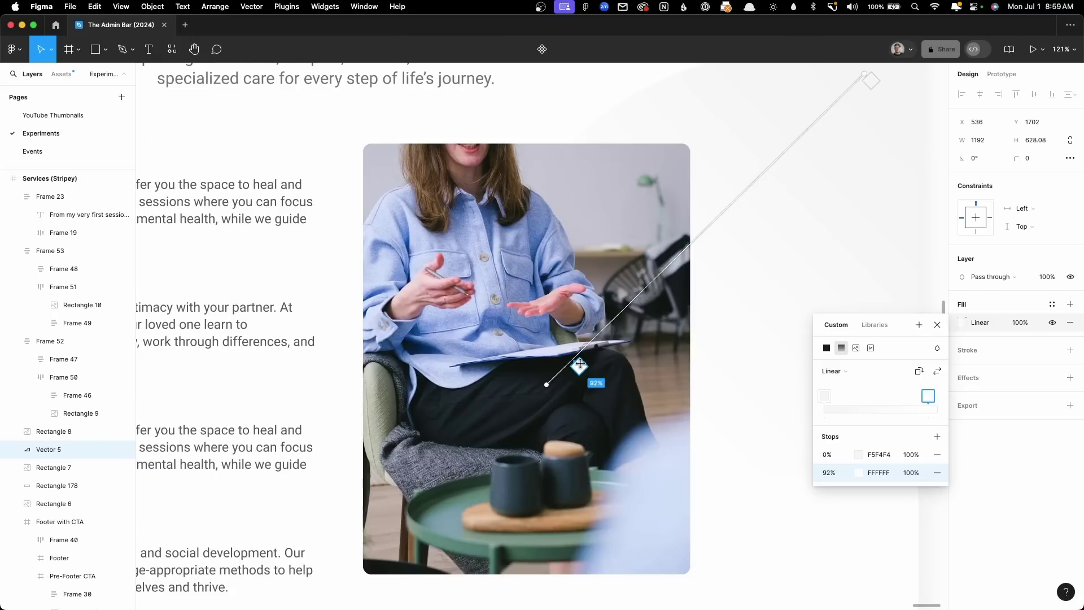
pyautogui.scroll(-5, 552, 390)
pyautogui.moveTo(552, 390); pyautogui.dragTo(498, 417)
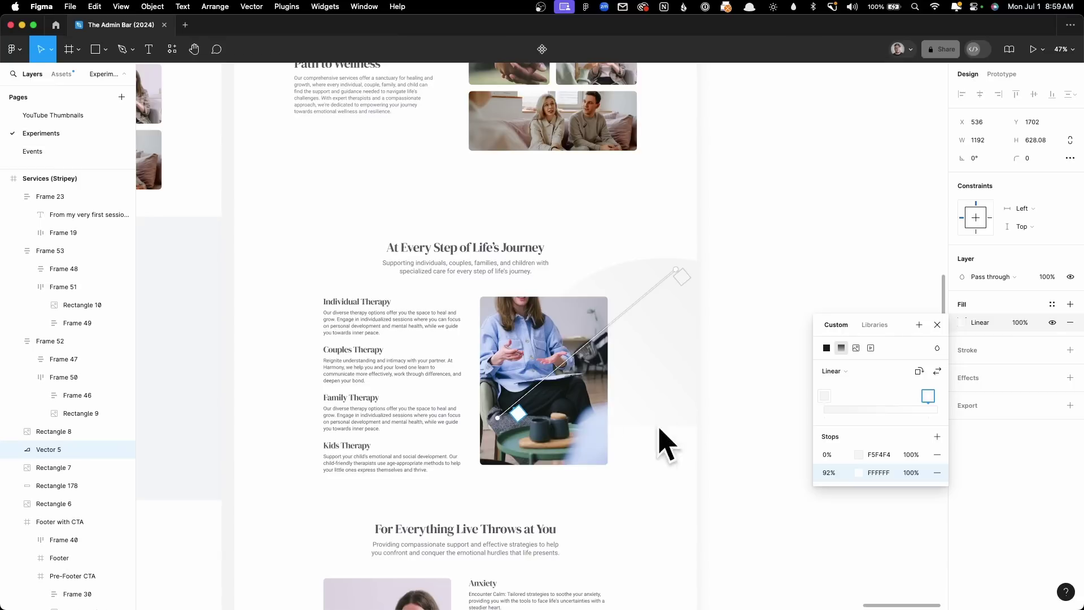
pyautogui.moveTo(499, 418); pyautogui.dragTo(590, 386)
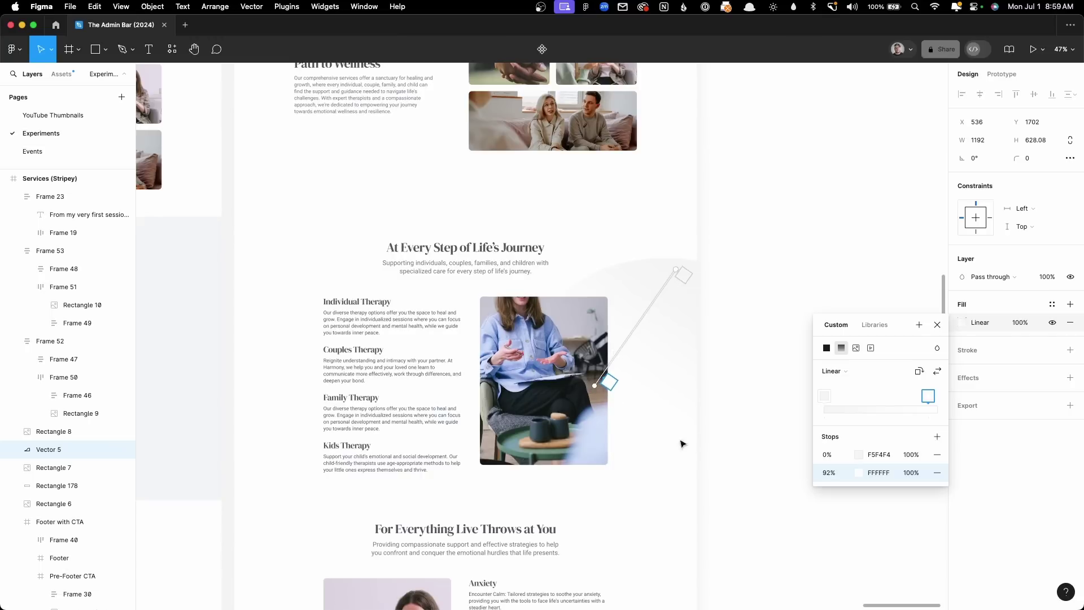
pyautogui.scroll(5, 703, 435)
pyautogui.scroll(-5, 582, 296)
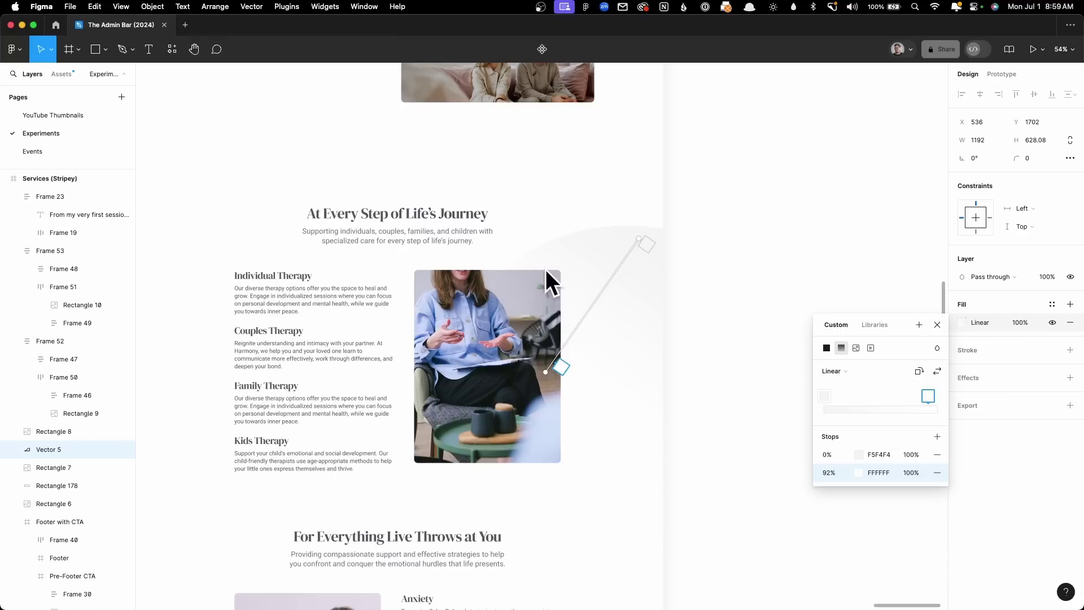
pyautogui.click(938, 324)
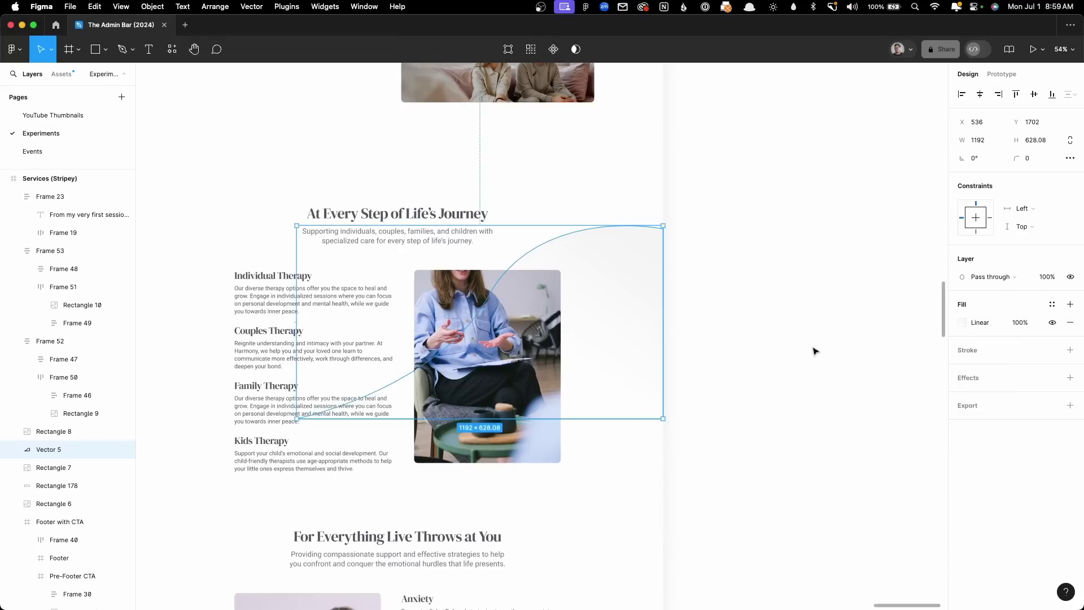
pyautogui.click(791, 349)
# Step: Widen the curved background shape leftward to 1461 px, keeping its right side on the page edge
pyautogui.click(650, 349)
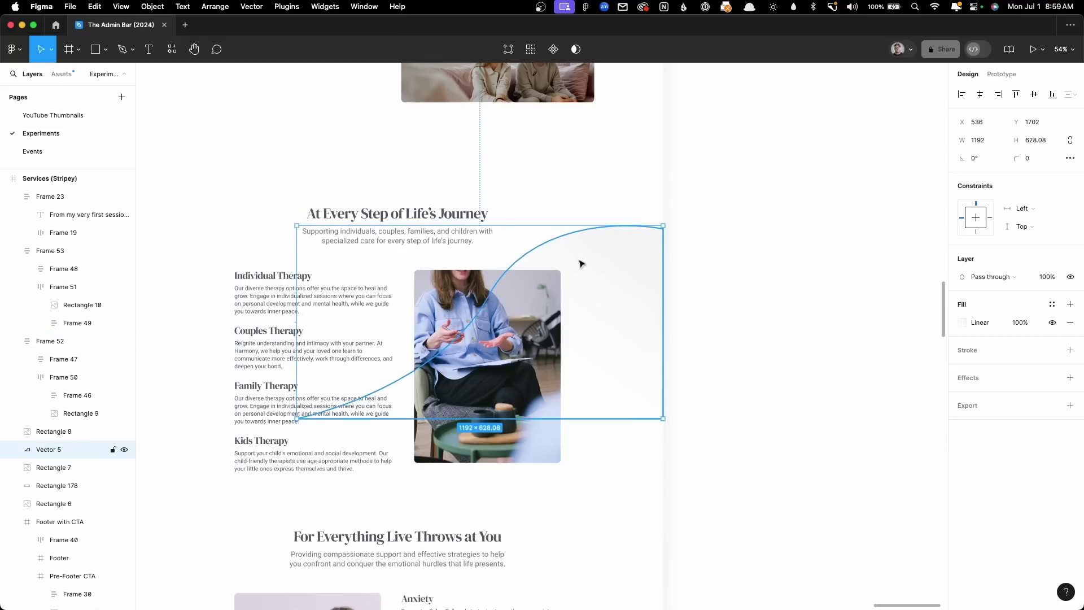
pyautogui.moveTo(296, 324); pyautogui.dragTo(214, 325)
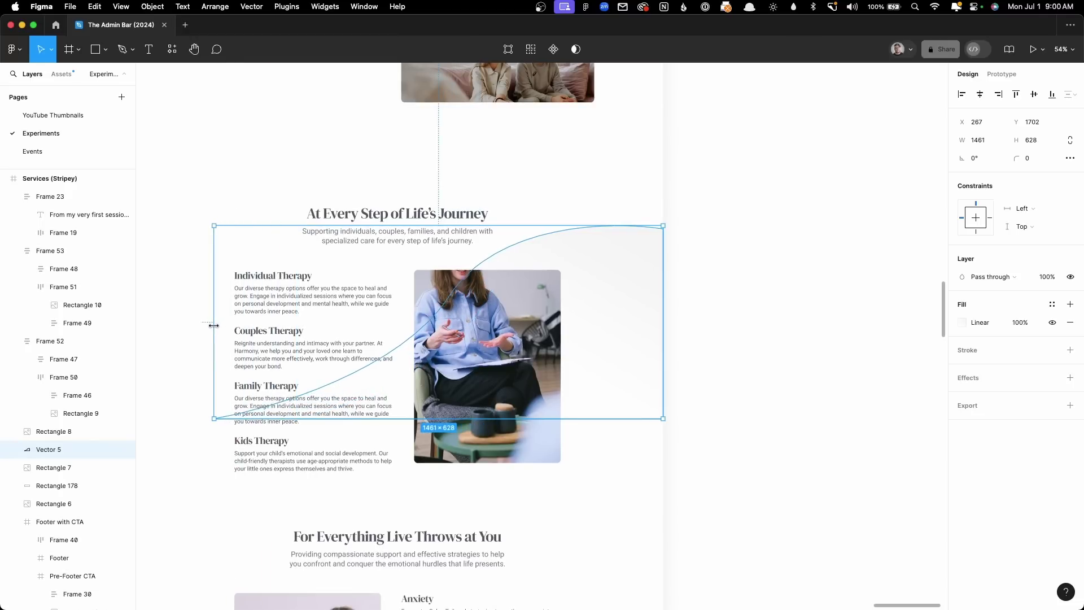
pyautogui.click(758, 351)
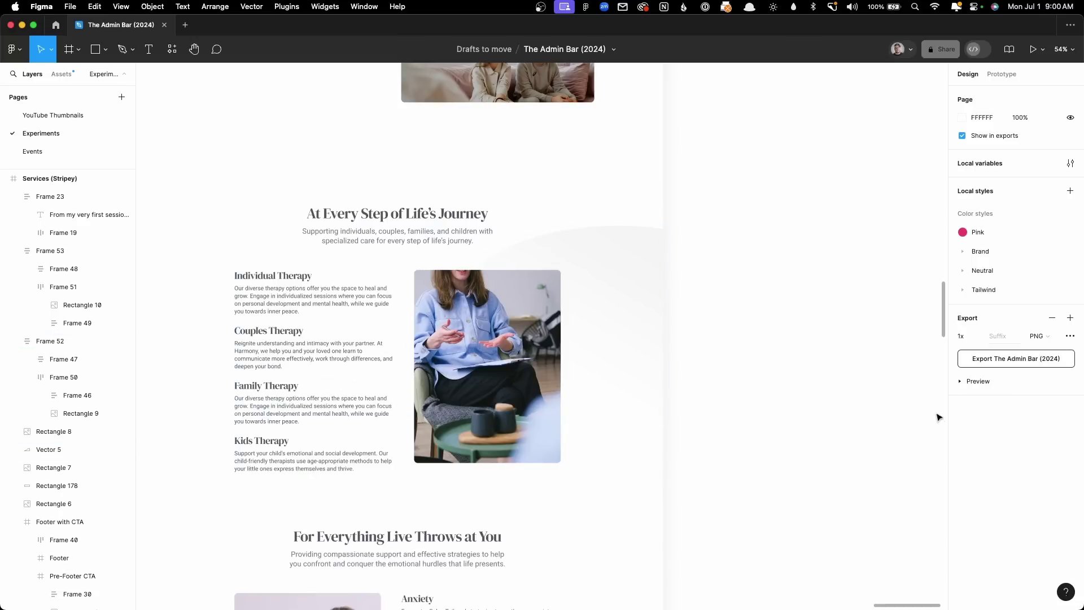
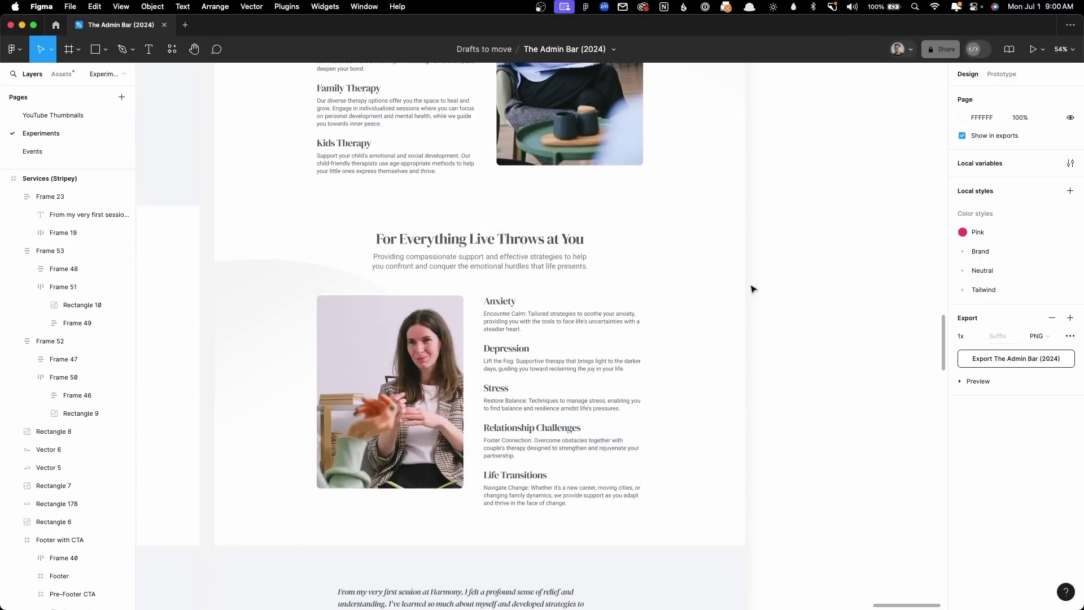
# Step: Compare the copy's sections with curved background shapes against the striped sections of the original page
pyautogui.hscroll(-2, 799, 284)
pyautogui.keyDown('ctrl'); pyautogui.scroll(-2, 787, 281); pyautogui.keyUp('ctrl')
pyautogui.hscroll(-4, 809, 305)
pyautogui.keyDown('ctrl'); pyautogui.scroll(-2, 809, 305); pyautogui.keyUp('ctrl')
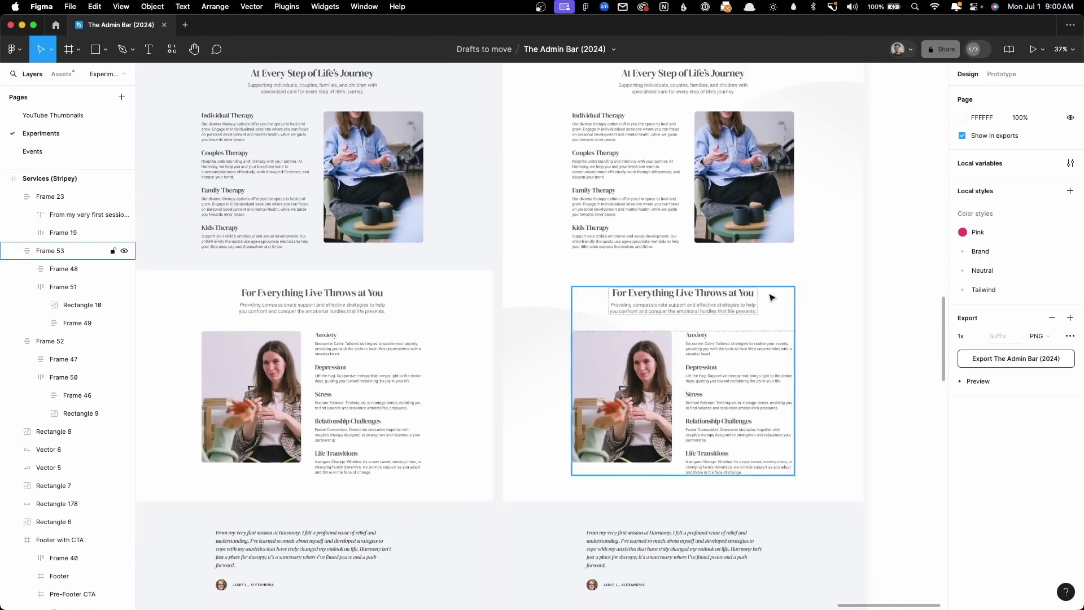
pyautogui.hscroll(-3, 774, 295)
pyautogui.scroll(1, 833, 322)
pyautogui.hscroll(2, 796, 335)
pyautogui.scroll(1, 797, 336)
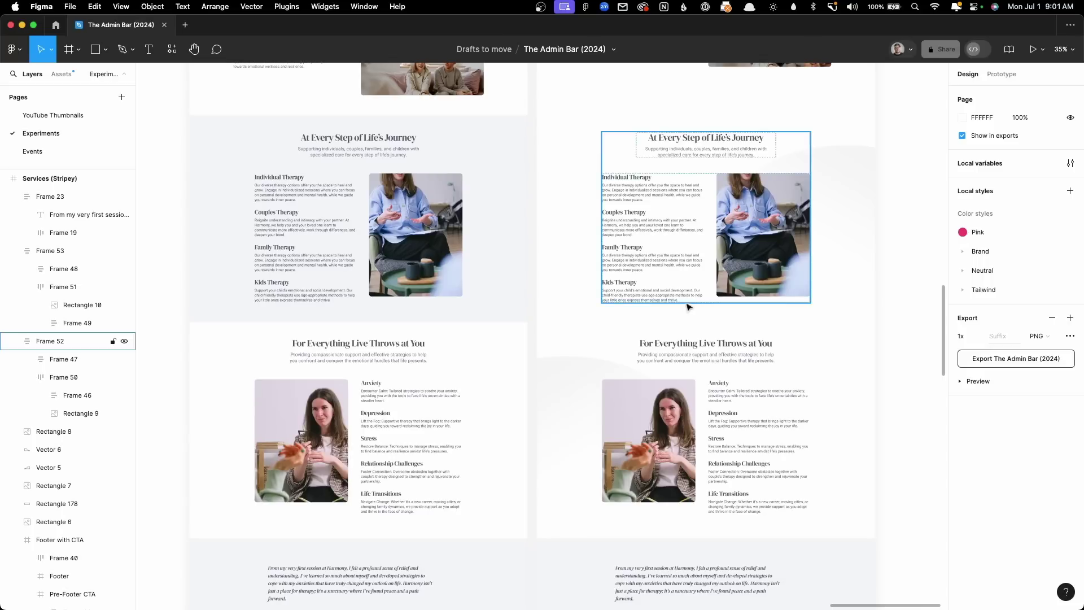
pyautogui.scroll(-3, 690, 316)
pyautogui.keyDown('ctrl'); pyautogui.scroll(-3, 734, 452); pyautogui.keyUp('ctrl')
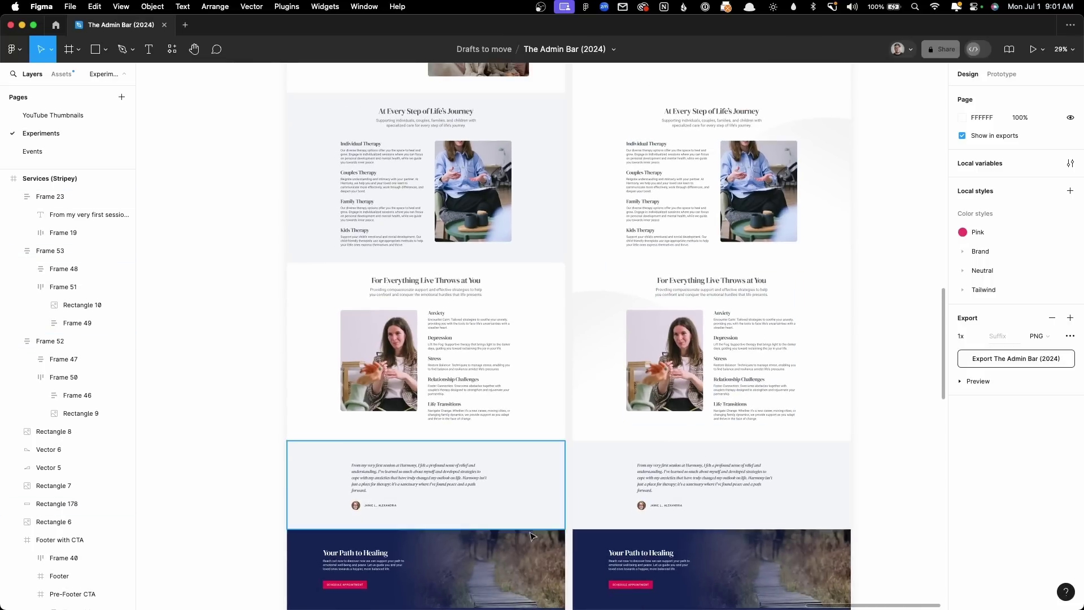
# Step: Delete the gray background rectangle behind the copy's testimonial quote
pyautogui.scroll(5, 717, 503)
pyautogui.moveTo(516, 380); pyautogui.dragTo(526, 246)
pyautogui.click(504, 322)
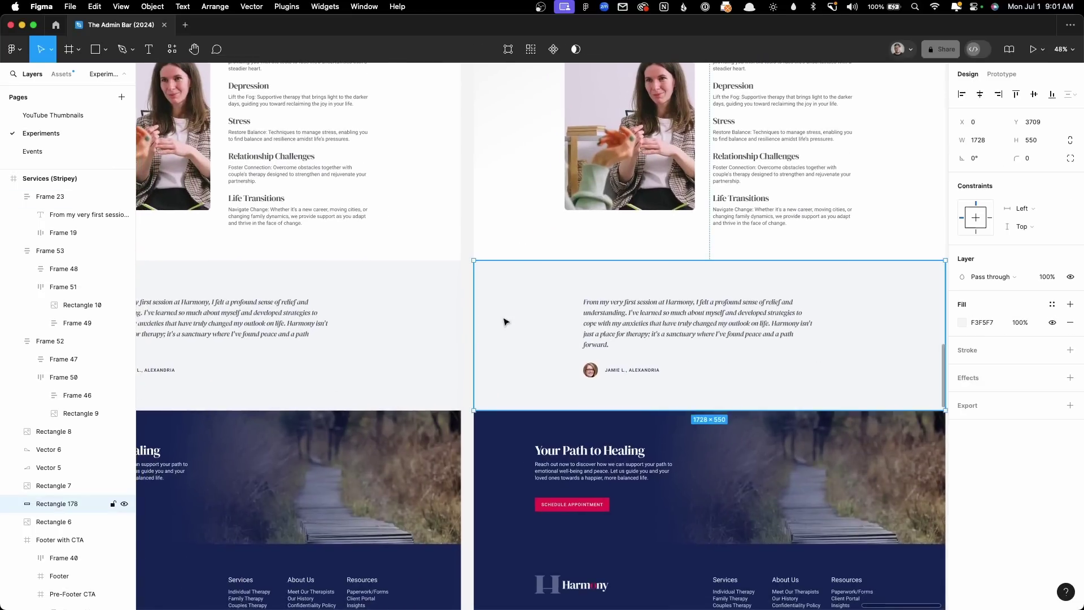
pyautogui.press('Delete')
# Step: Show the rulers and guides and check how the copy's sections line up with the vertical guides
pyautogui.hscroll(5, 411, 318)
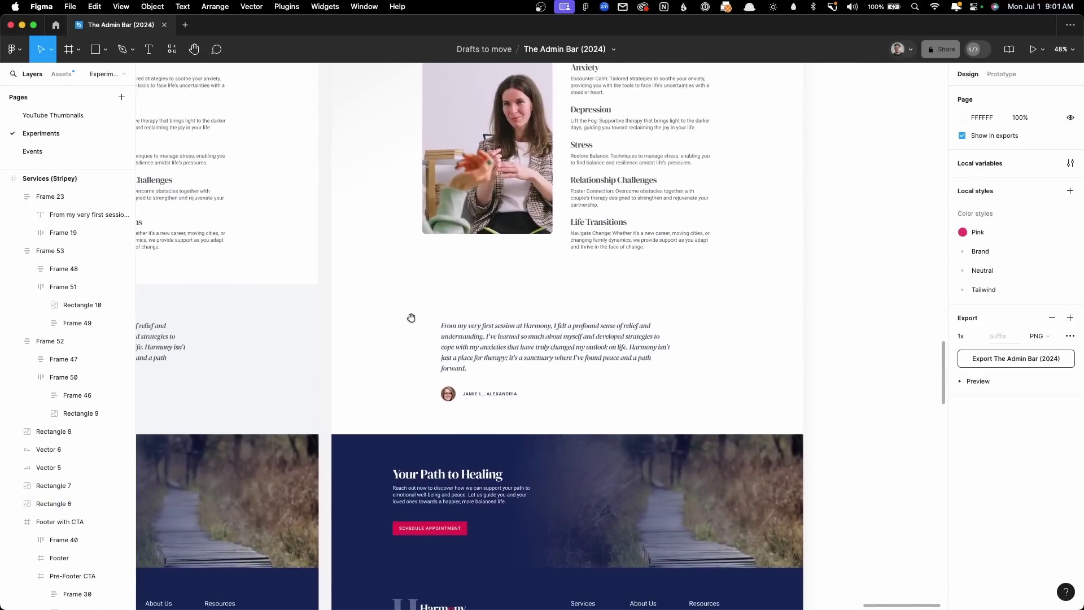
pyautogui.hotkey('shift', 'r')
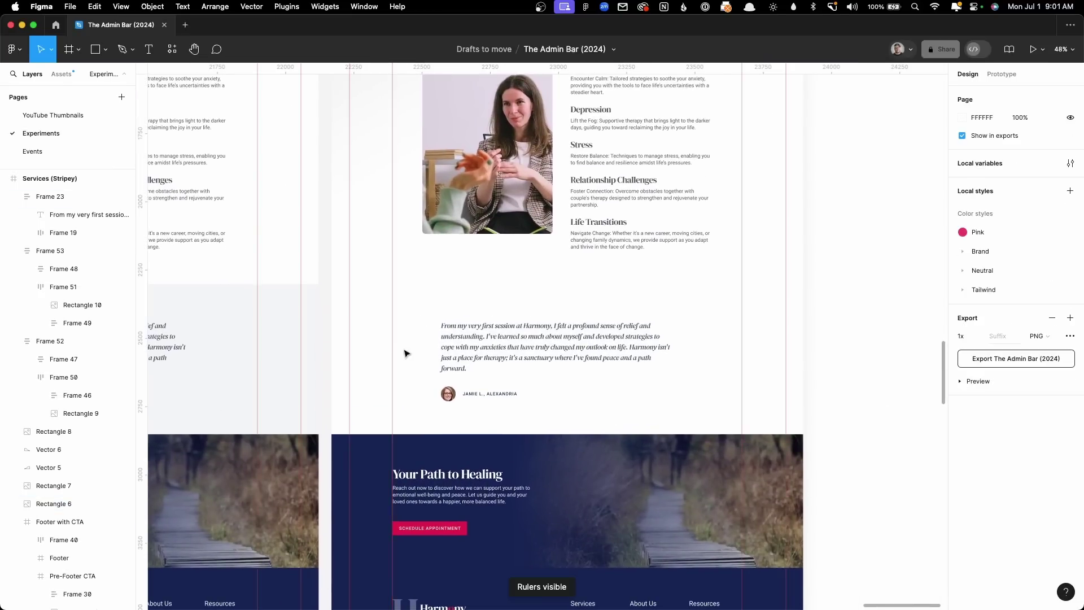
pyautogui.scroll(5, 411, 341)
pyautogui.scroll(10, 411, 342)
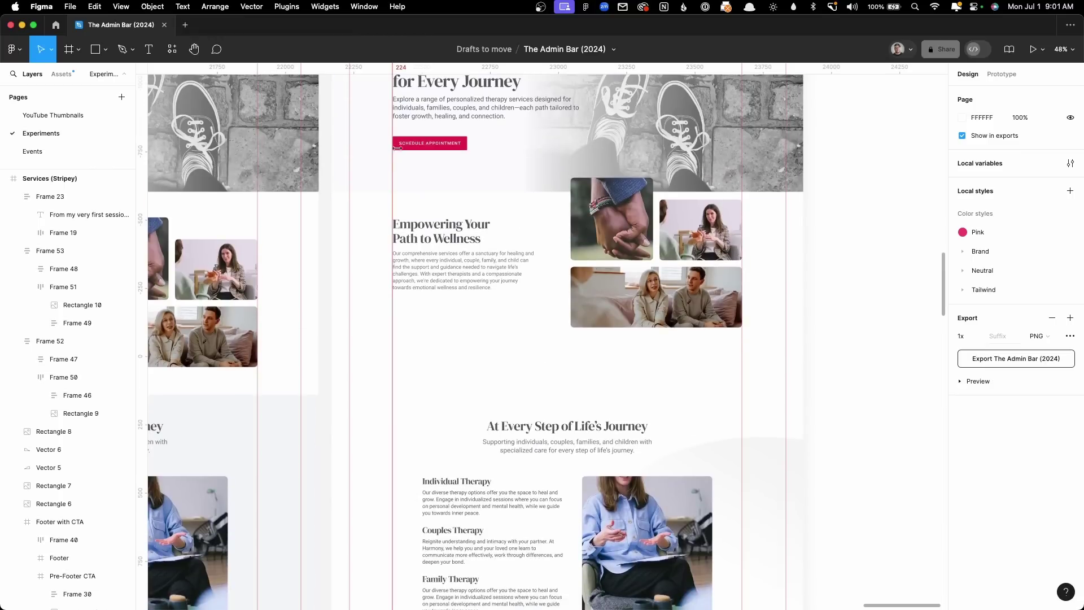
pyautogui.scroll(-5, 413, 338)
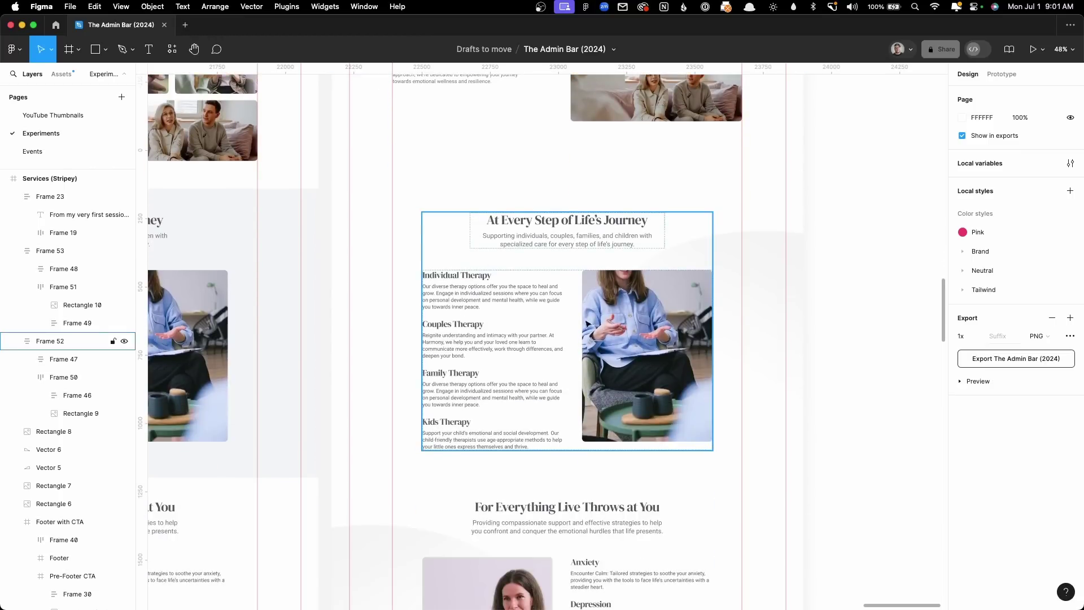
# Step: Draw a vertical line 400 px long on the content-edge guide beside the copy's testimonial quote, with the rulers and guides hidden again
pyautogui.scroll(-9, 587, 323)
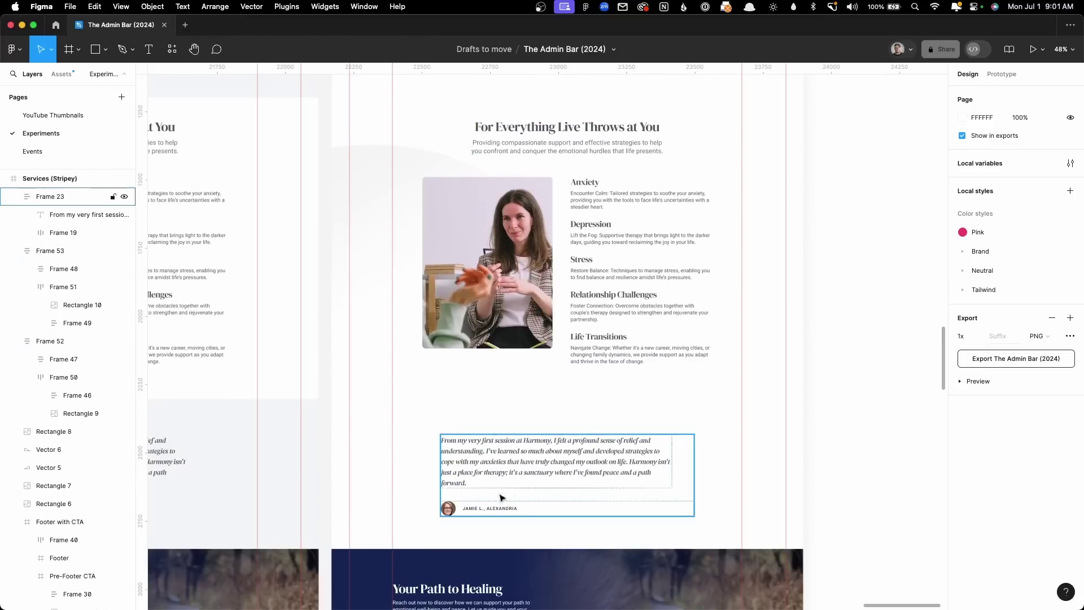
pyautogui.scroll(-1, 597, 463)
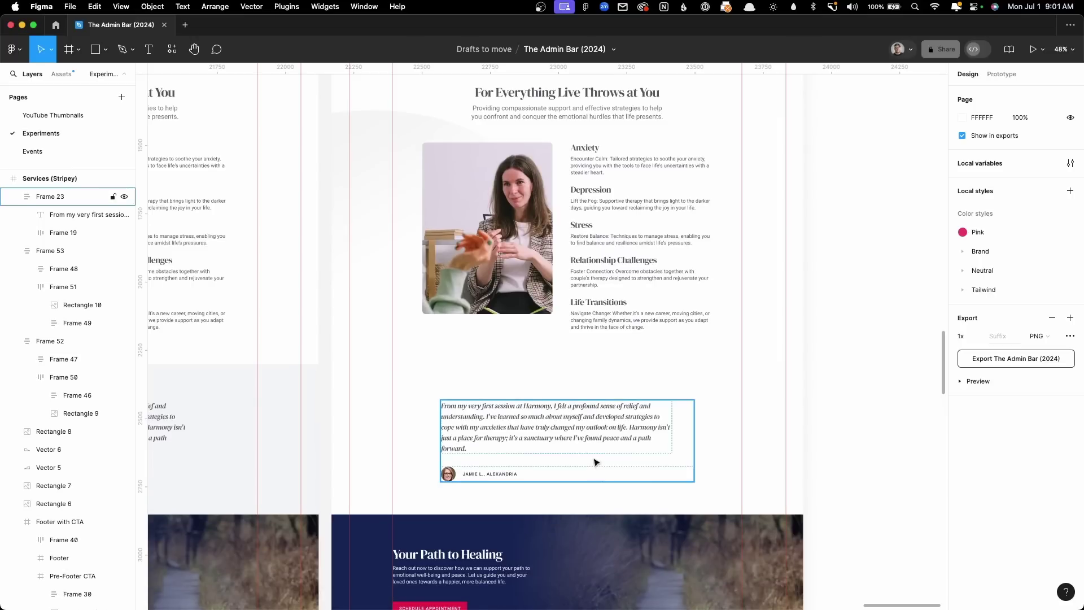
pyautogui.hotkey('shift', 'r')
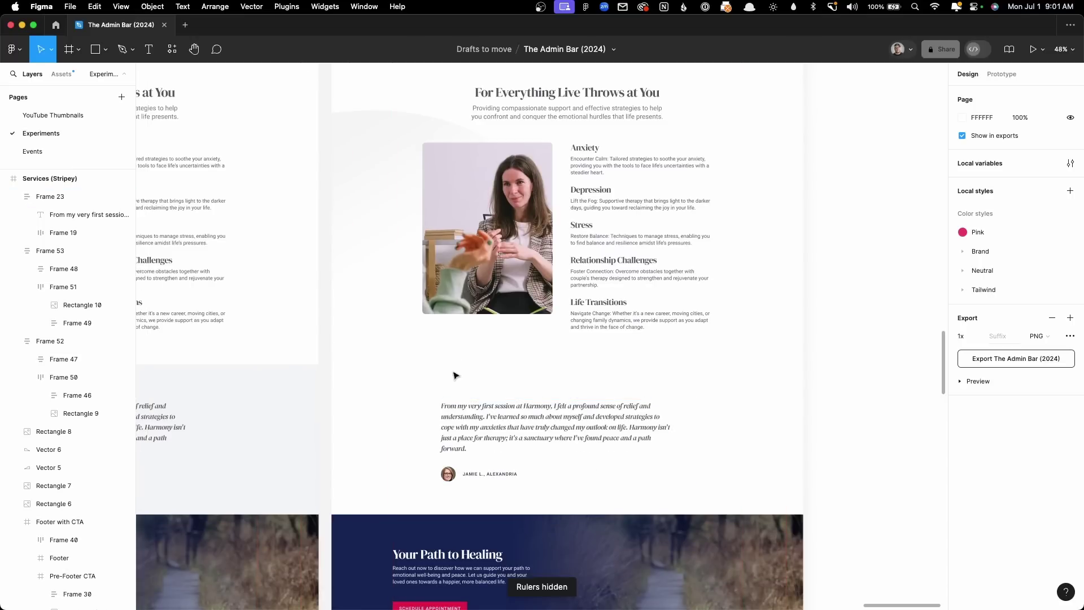
pyautogui.scroll(-1, 452, 384)
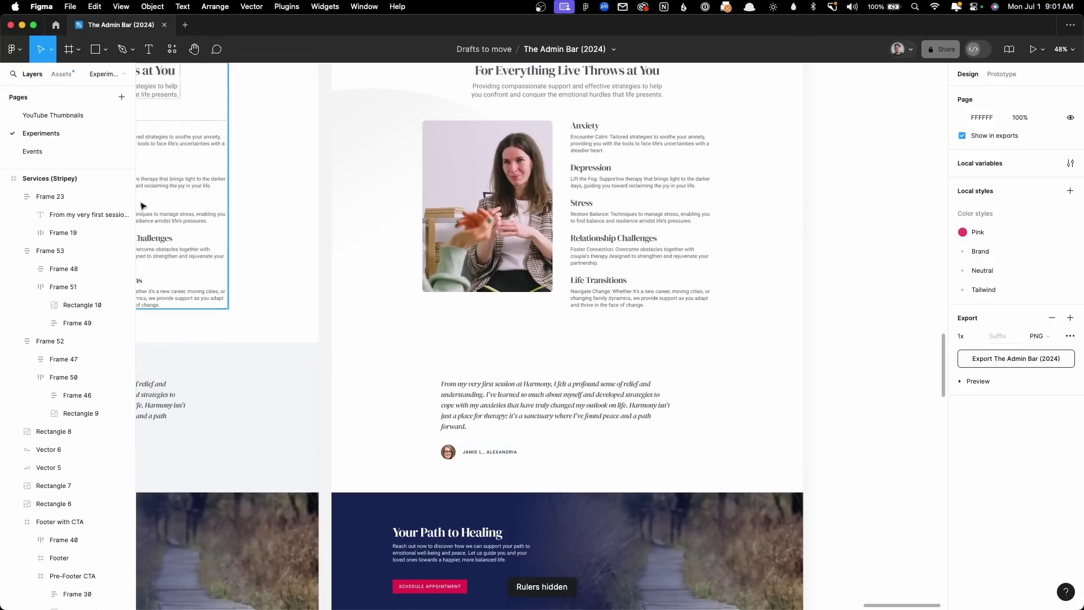
pyautogui.click(130, 53)
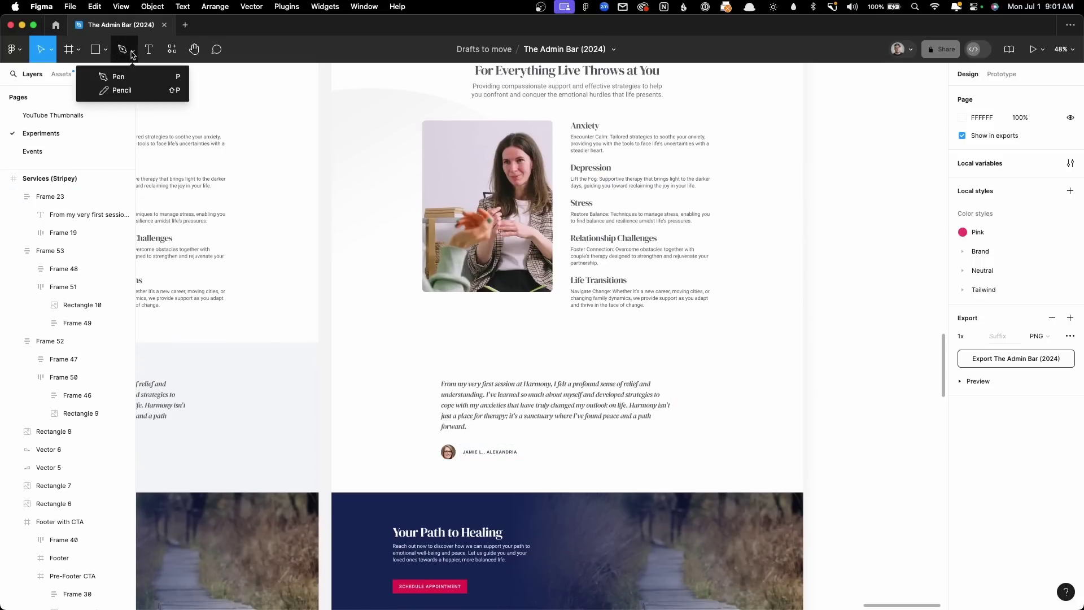
pyautogui.click(105, 50)
pyautogui.click(79, 90)
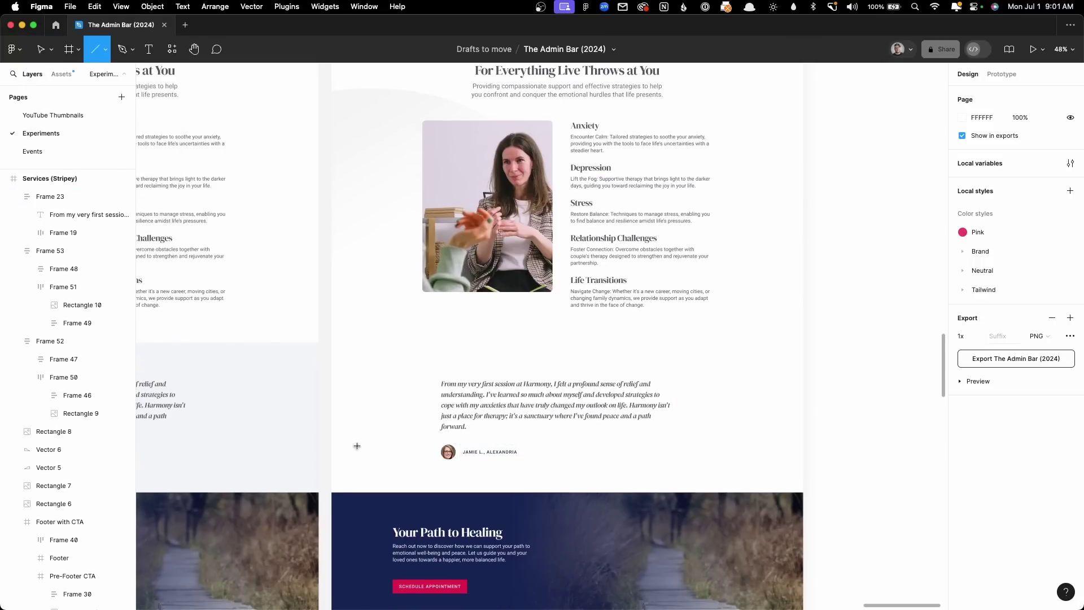
pyautogui.hotkey('shift', 'r')
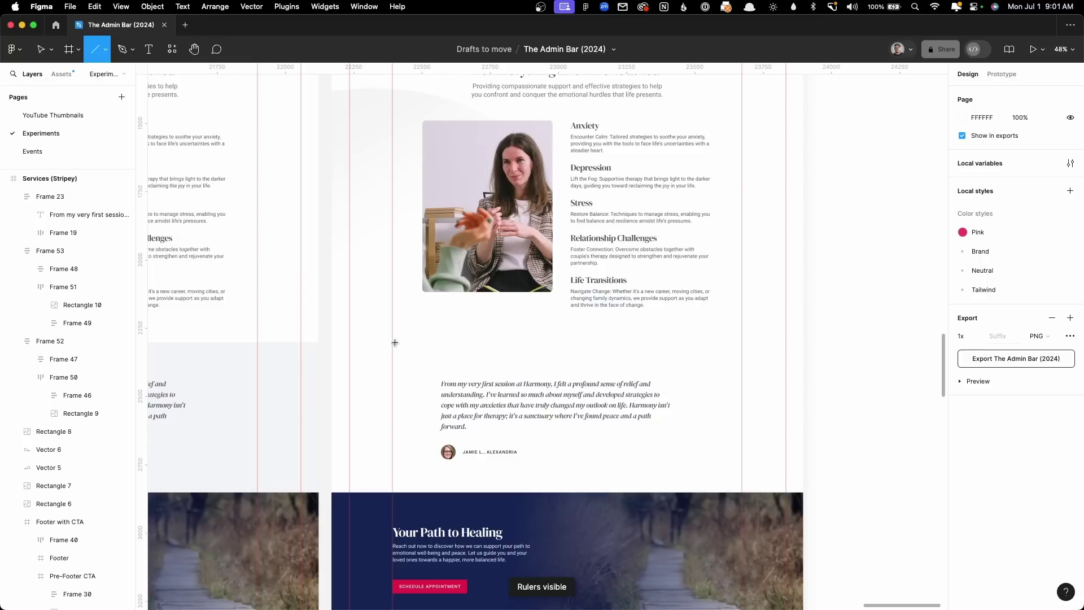
pyautogui.moveTo(393, 350); pyautogui.dragTo(399, 460)
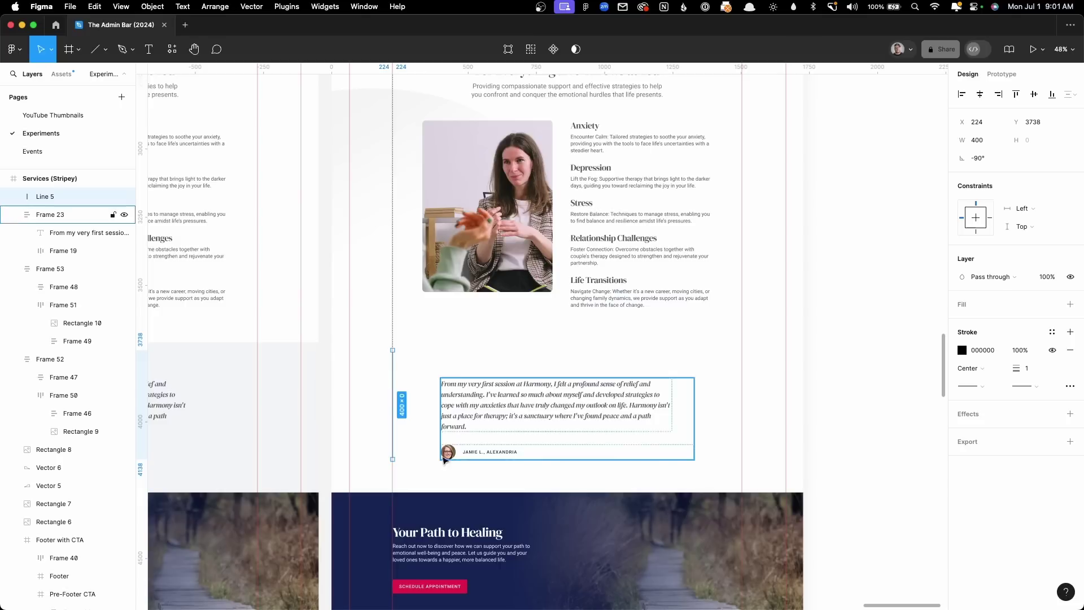
pyautogui.hotkey('shift', 'r')
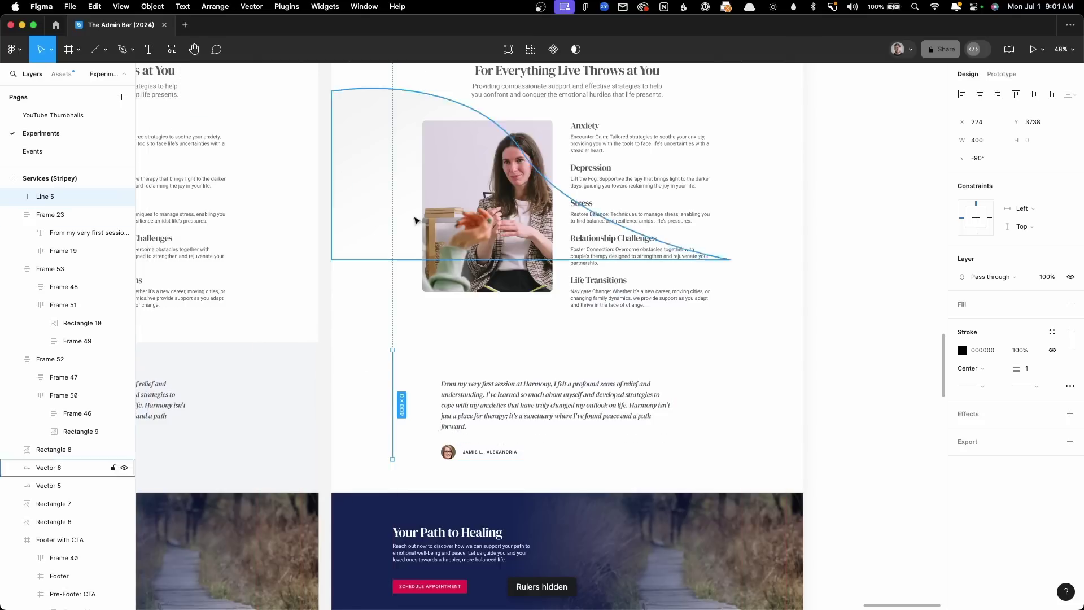
pyautogui.click(489, 351)
pyautogui.scroll(-2, 490, 351)
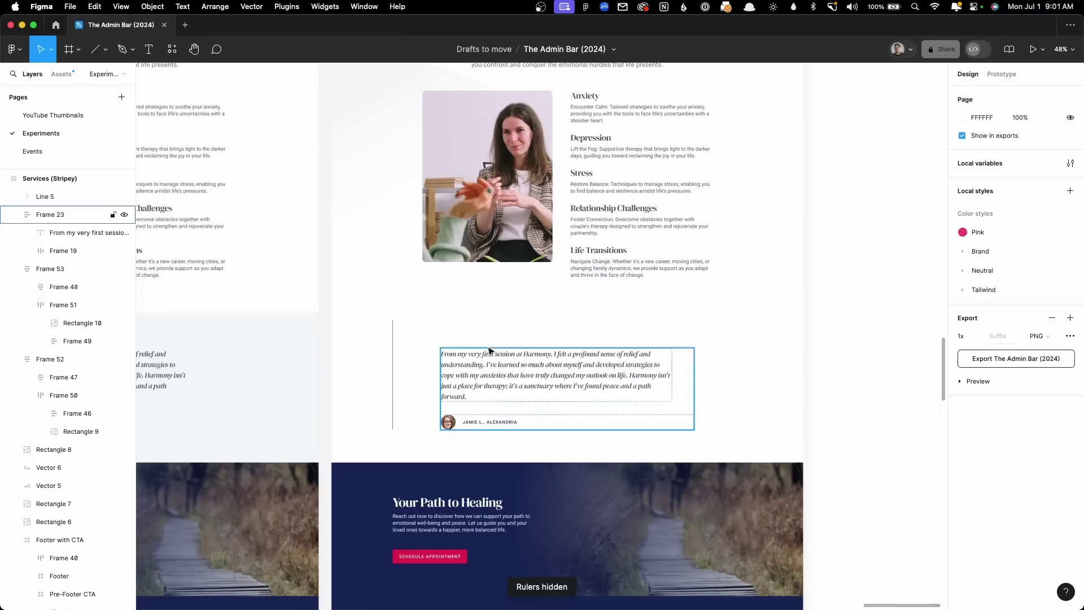
# Step: Set the vertical line's stroke to the light gray F5F4F4 sampled from the copy's curved background shape
pyautogui.click(395, 347)
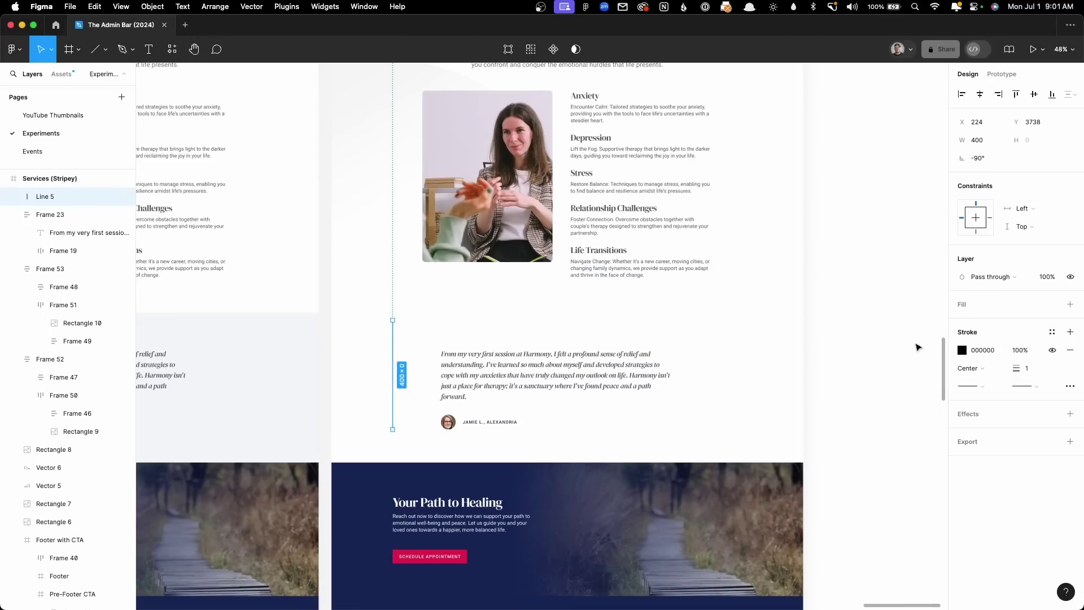
pyautogui.click(962, 351)
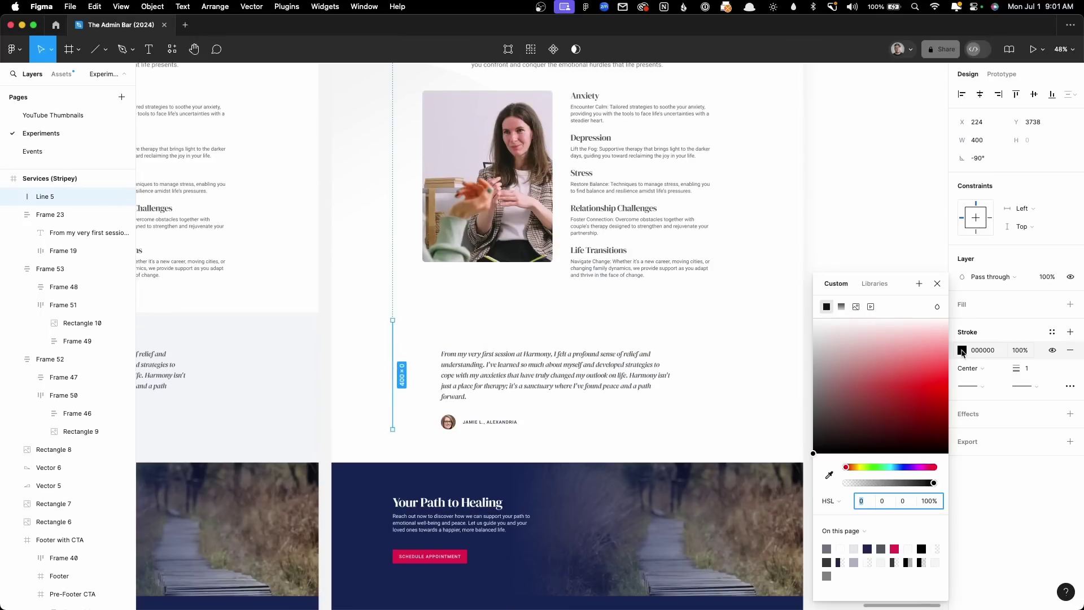
pyautogui.press('i')
pyautogui.scroll(5, 765, 199)
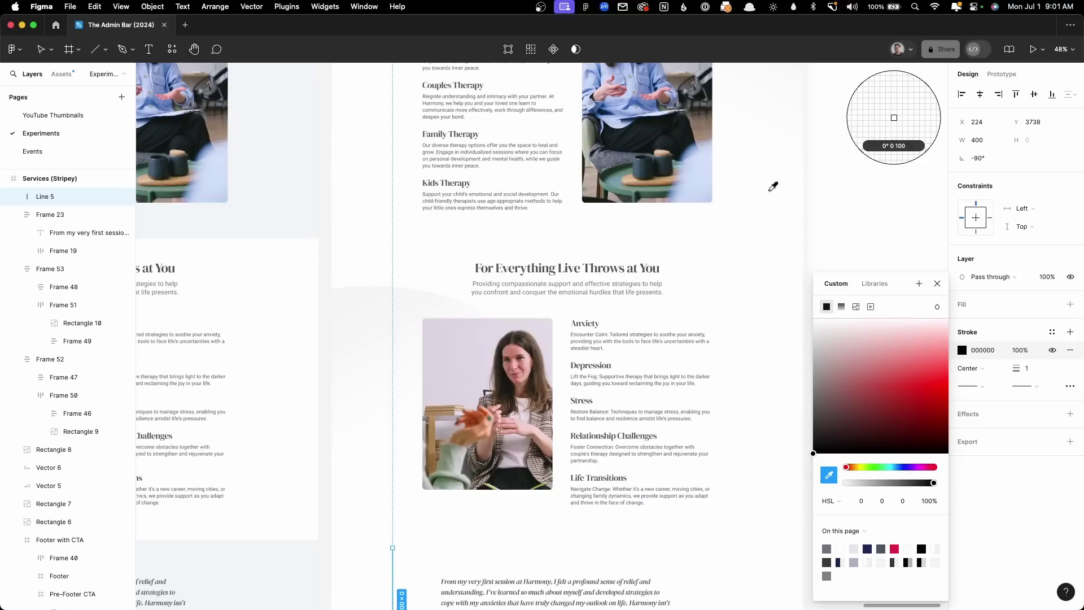
pyautogui.click(364, 281)
pyautogui.scroll(-1, 771, 452)
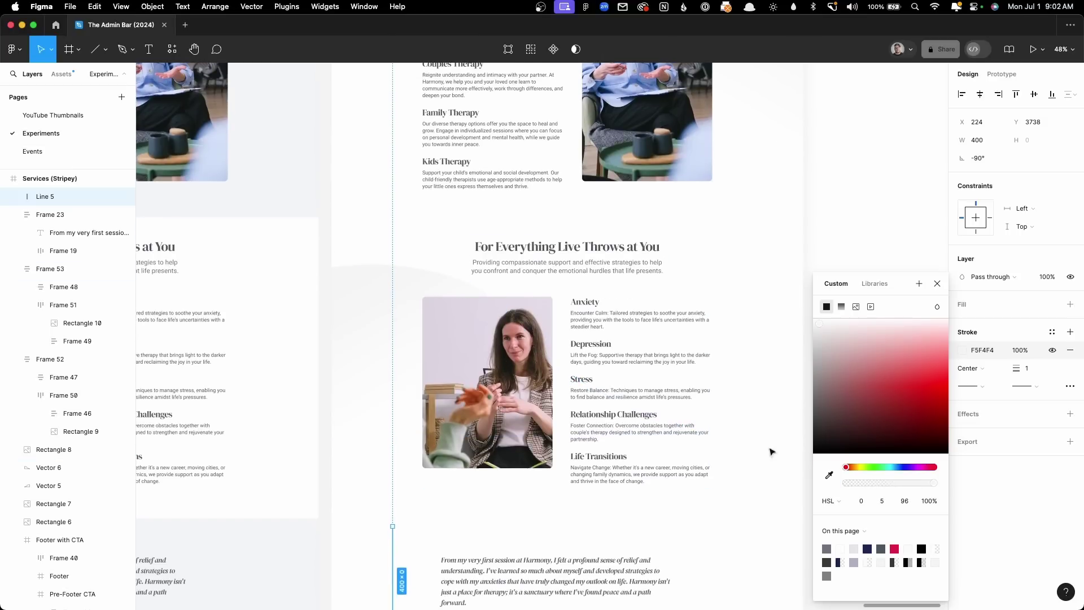
pyautogui.click(938, 283)
pyautogui.scroll(-5, 392, 341)
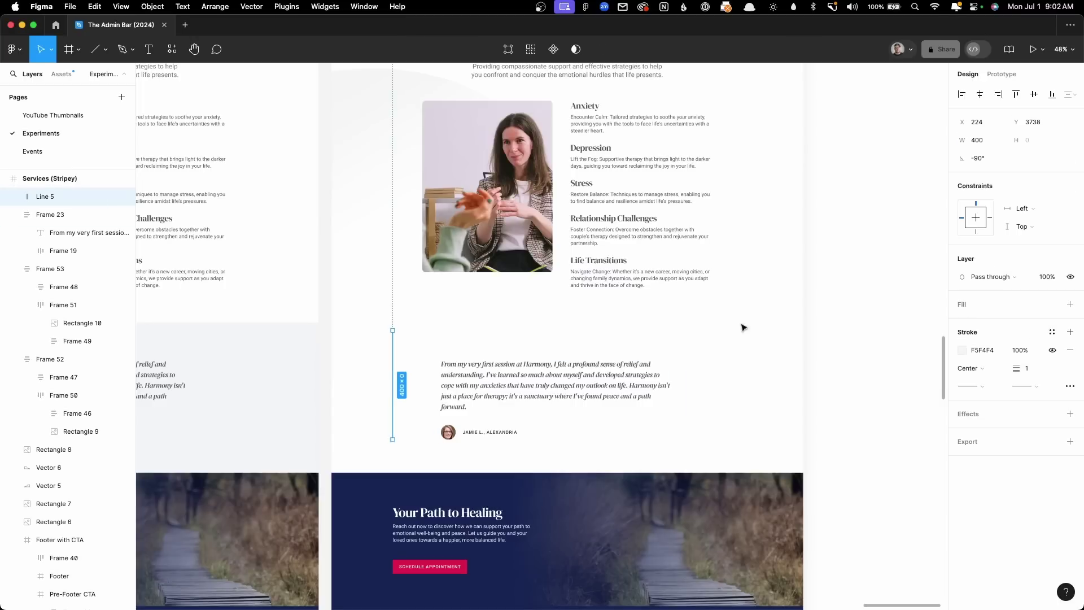
# Step: Darken the vertical line's stroke color to D9D3D3
pyautogui.click(963, 350)
pyautogui.moveTo(811, 339); pyautogui.dragTo(822, 341)
pyautogui.press('Escape')
pyautogui.press('Escape')
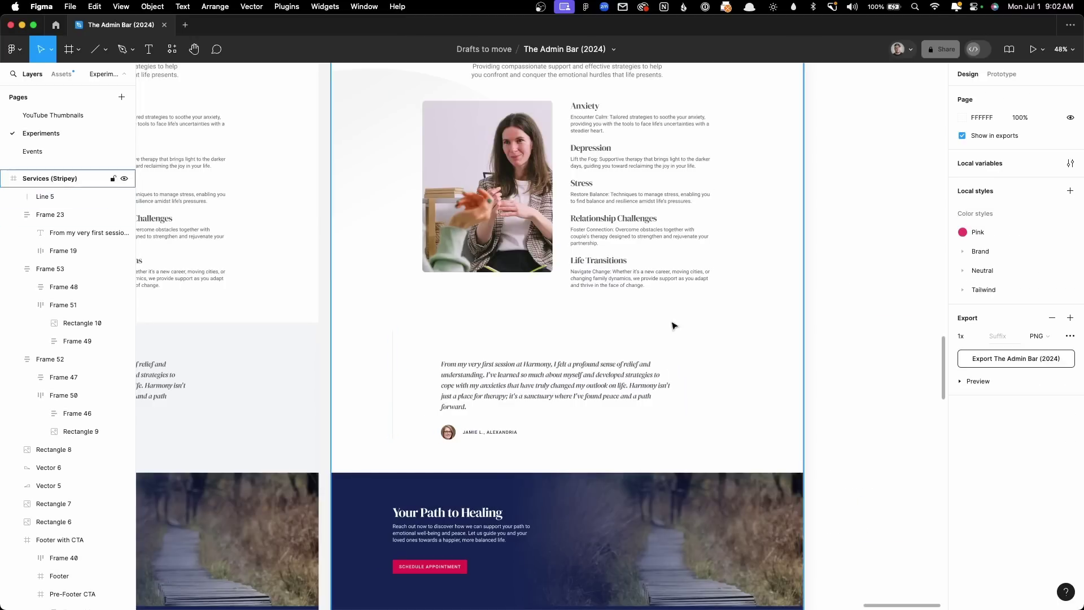
# Step: Change the vertical line's stroke style to dashed with a dash length of 10
pyautogui.scroll(5, 672, 326)
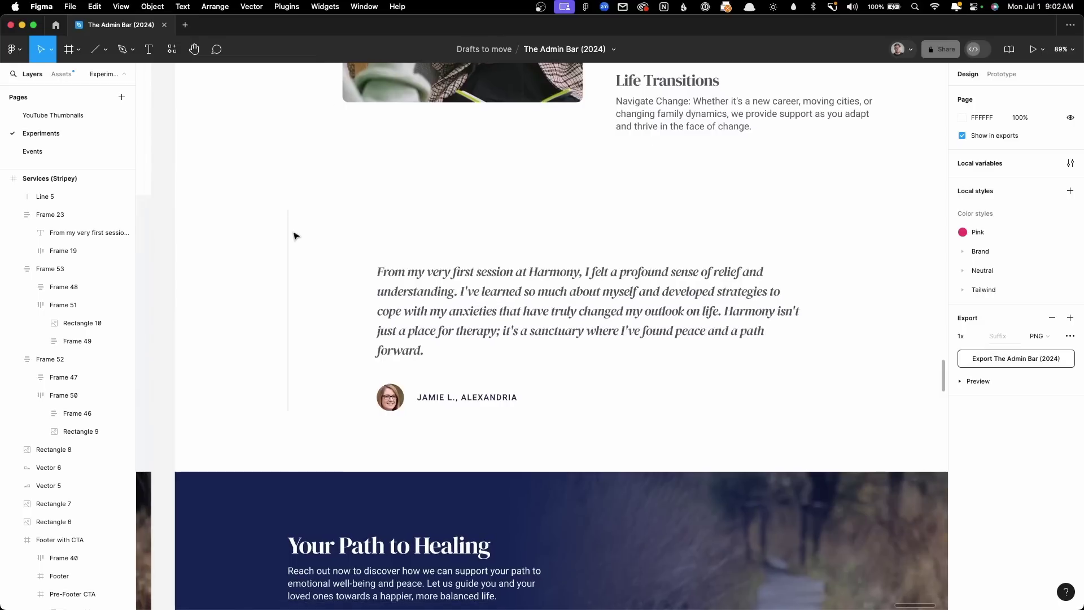
pyautogui.click(288, 235)
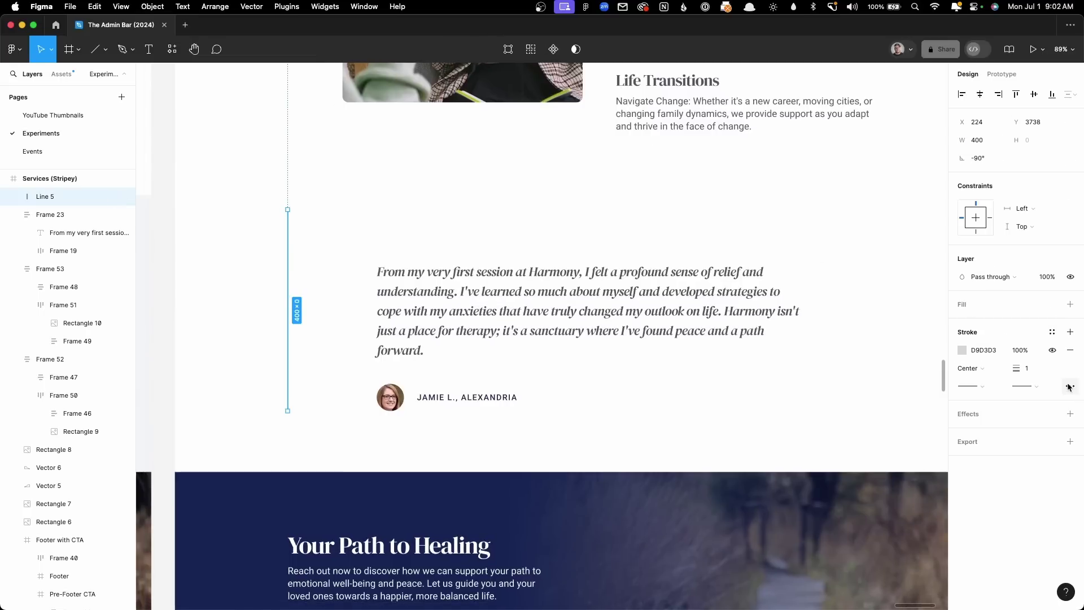
pyautogui.click(1069, 387)
pyautogui.click(949, 416)
pyautogui.click(1070, 387)
pyautogui.click(924, 414)
pyautogui.click(927, 429)
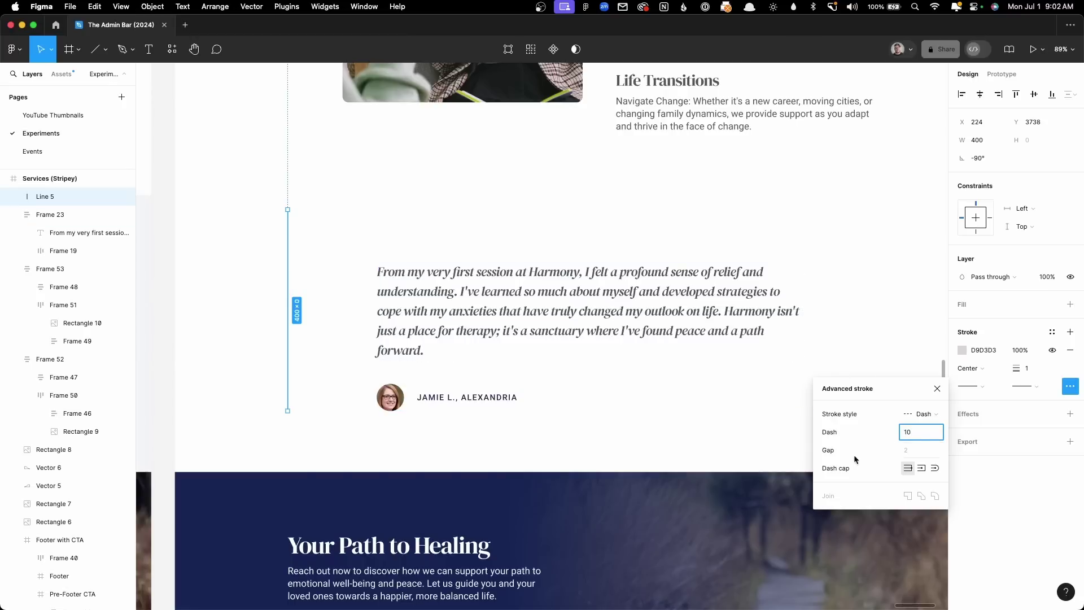
pyautogui.click(362, 226)
pyautogui.scroll(3, 290, 322)
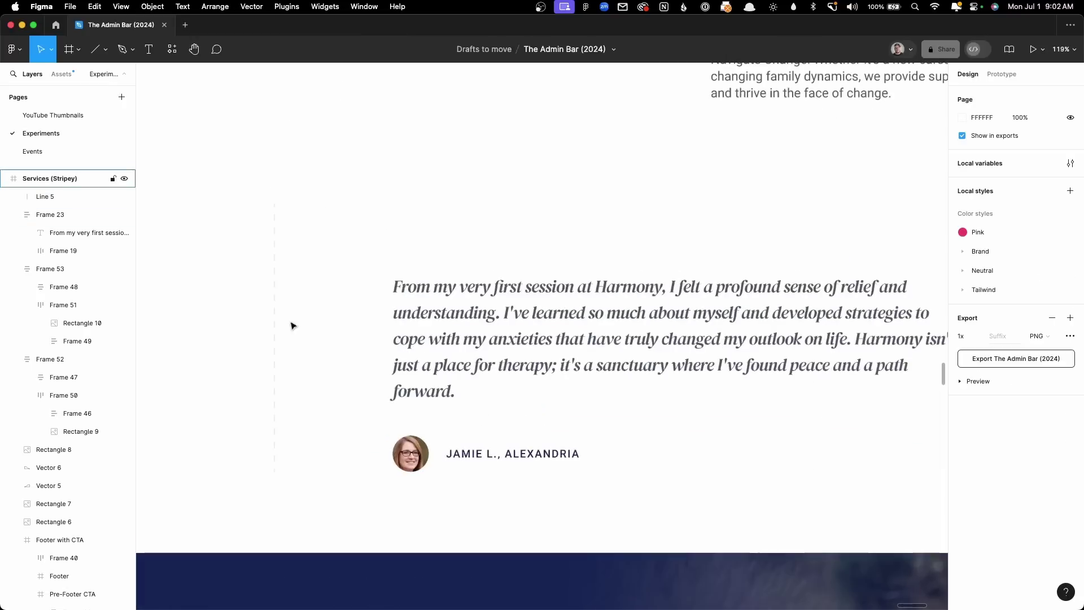
pyautogui.scroll(-5, 460, 220)
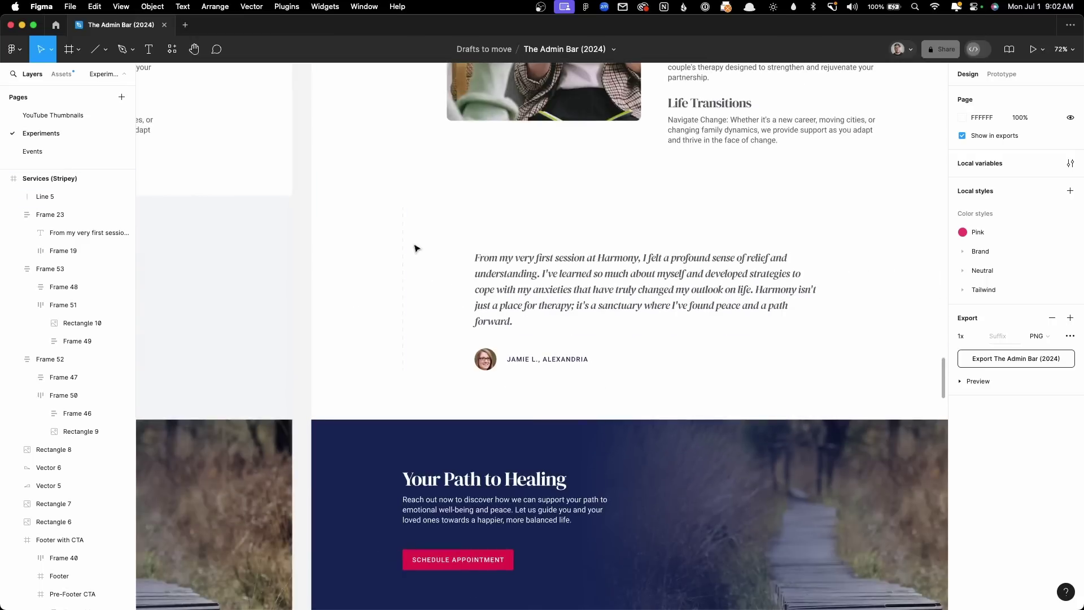
pyautogui.scroll(4, 388, 222)
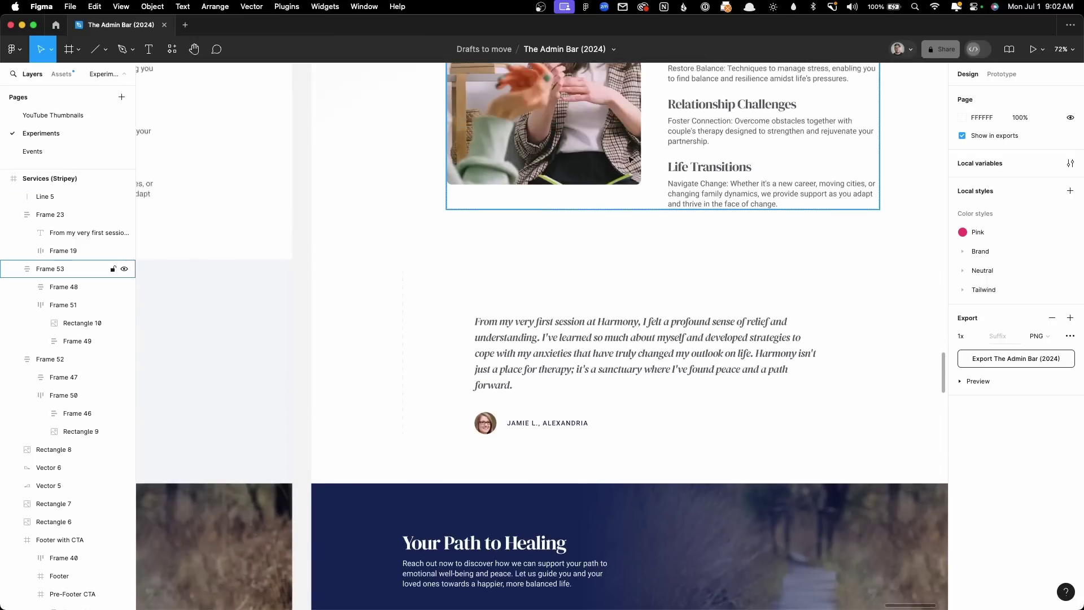
# Step: Duplicate the dashed line, rotate the duplicate to horizontal, and stretch it across the content width above the testimonial quote
pyautogui.click(403, 360)
pyautogui.press('super+d')
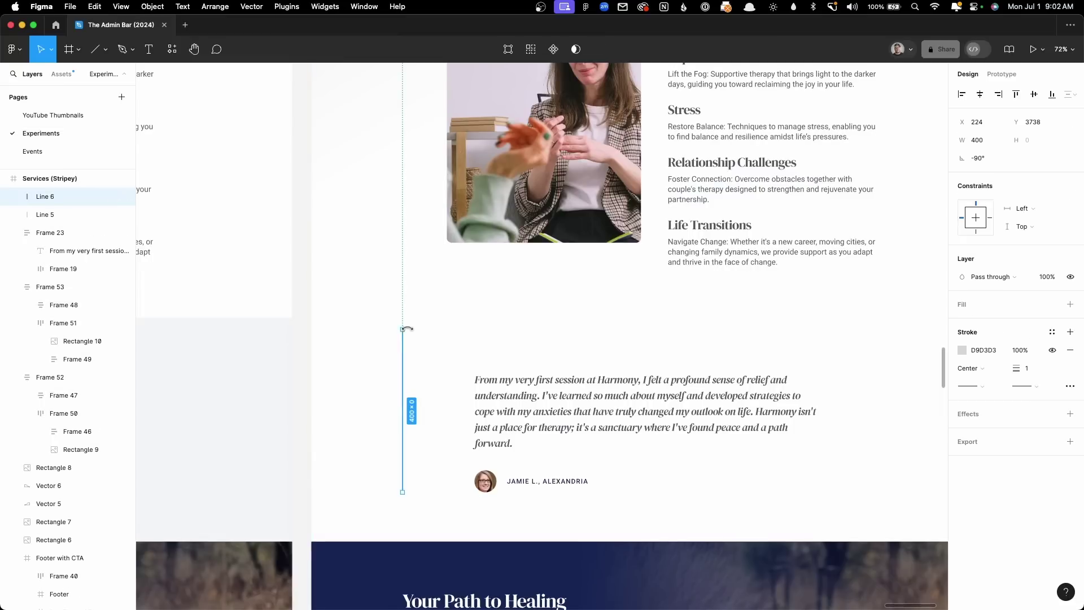
pyautogui.moveTo(403, 327); pyautogui.dragTo(521, 407)
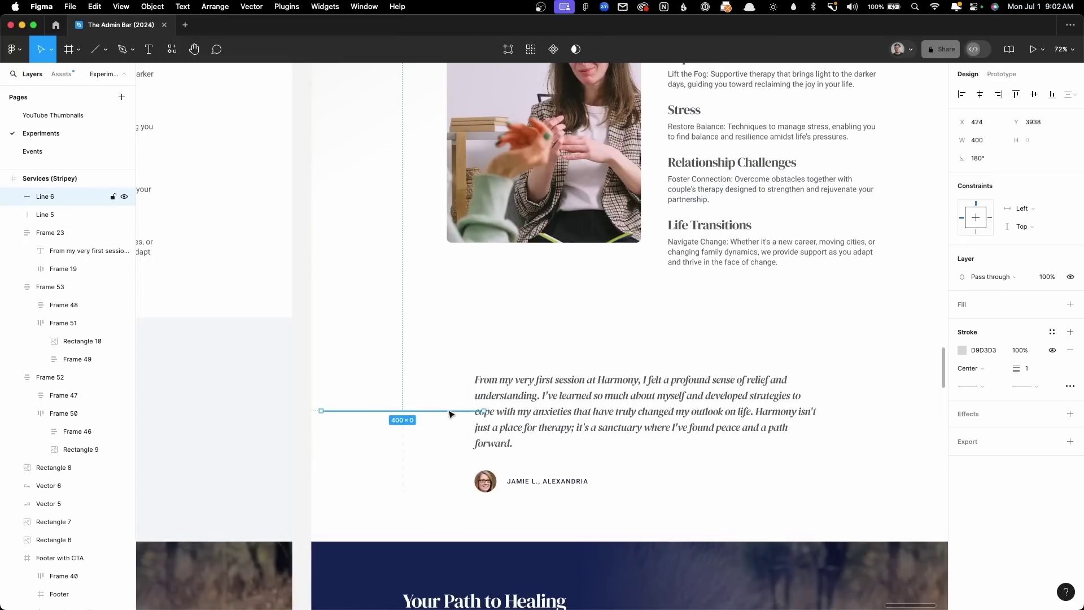
pyautogui.moveTo(451, 414); pyautogui.dragTo(890, 329)
pyautogui.click(427, 319)
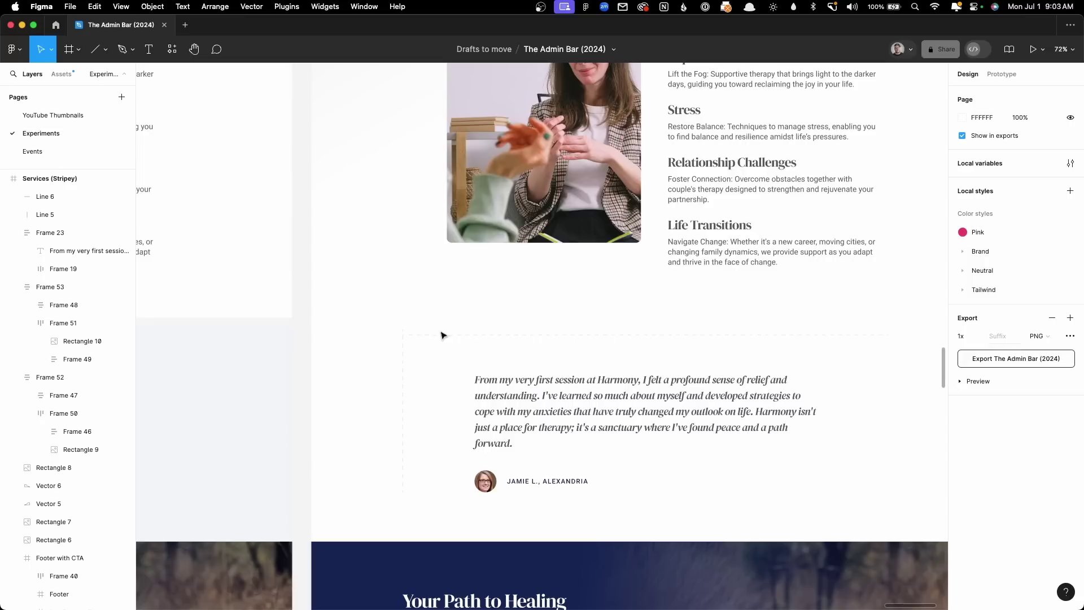
# Step: Extend the horizontal dashed line to 1266 px and lengthen the vertical one upward so they cross at the quote's upper-left corner
pyautogui.click(442, 336)
pyautogui.moveTo(402, 335); pyautogui.dragTo(402, 308)
pyautogui.click(405, 354)
pyautogui.click(489, 288)
# Step: Compare the copy's testimonial section with crossing dashed lines against the gray testimonial band on the original page
pyautogui.moveTo(527, 302); pyautogui.dragTo(397, 207)
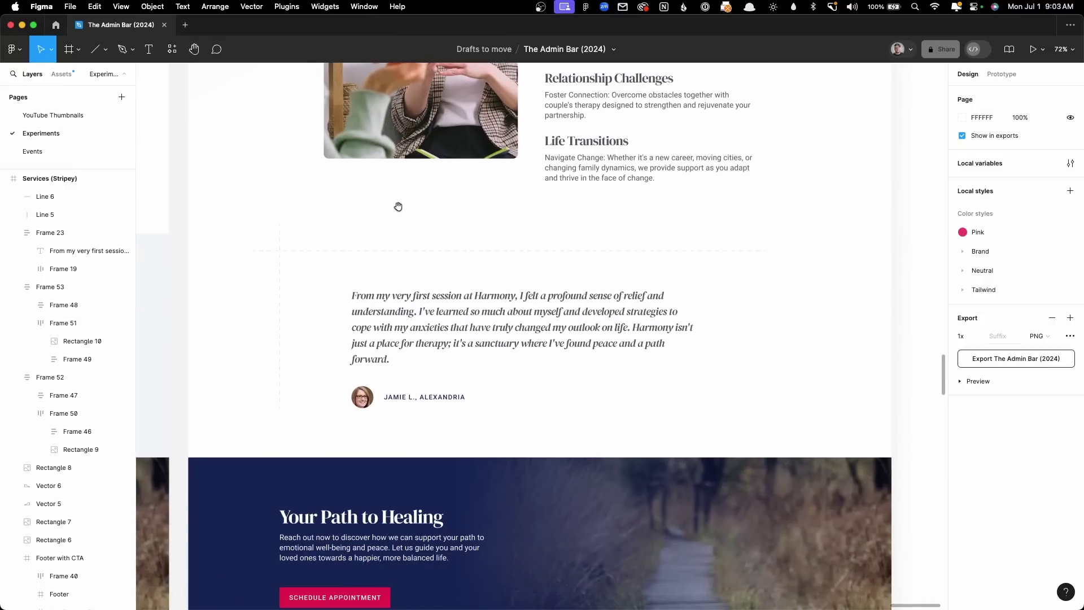
pyautogui.scroll(3, 460, 214)
pyautogui.scroll(2, 516, 245)
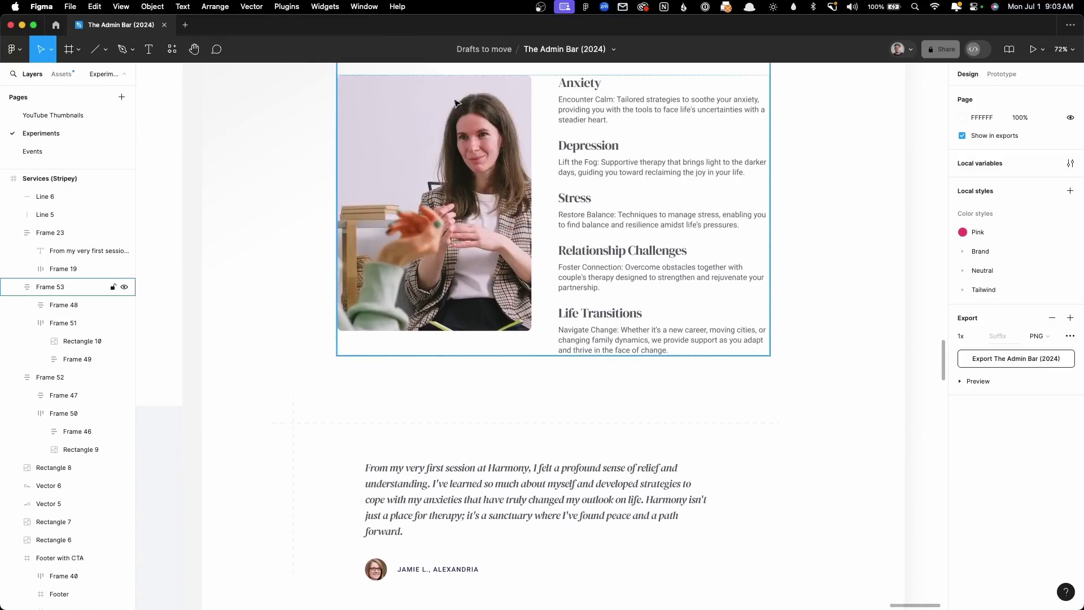
pyautogui.scroll(-4, 521, 236)
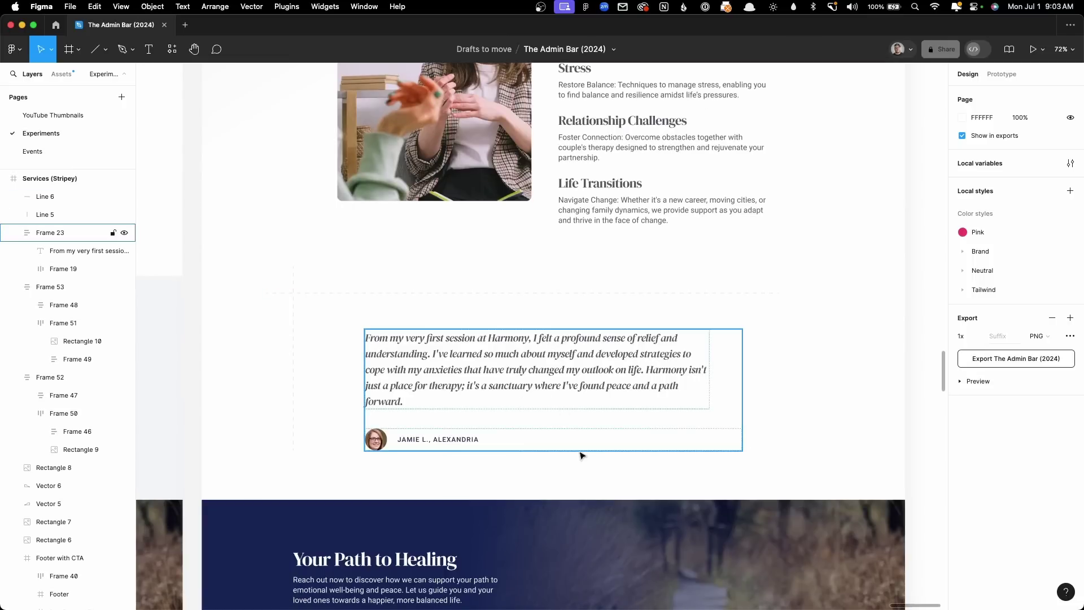
pyautogui.scroll(-5, 644, 290)
pyautogui.hscroll(-4, 694, 301)
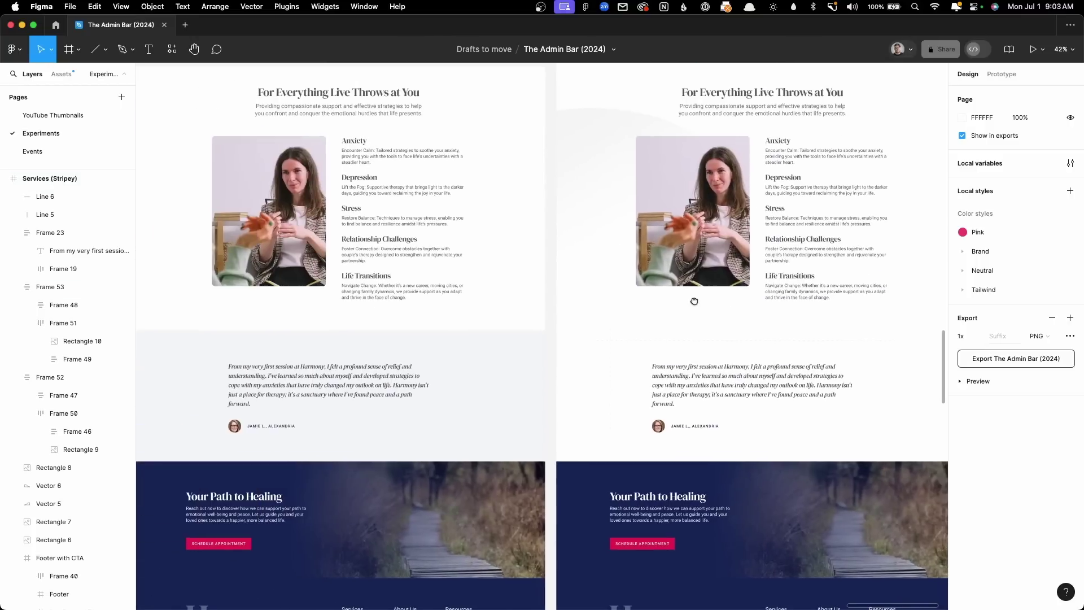
pyautogui.scroll(-2, 697, 303)
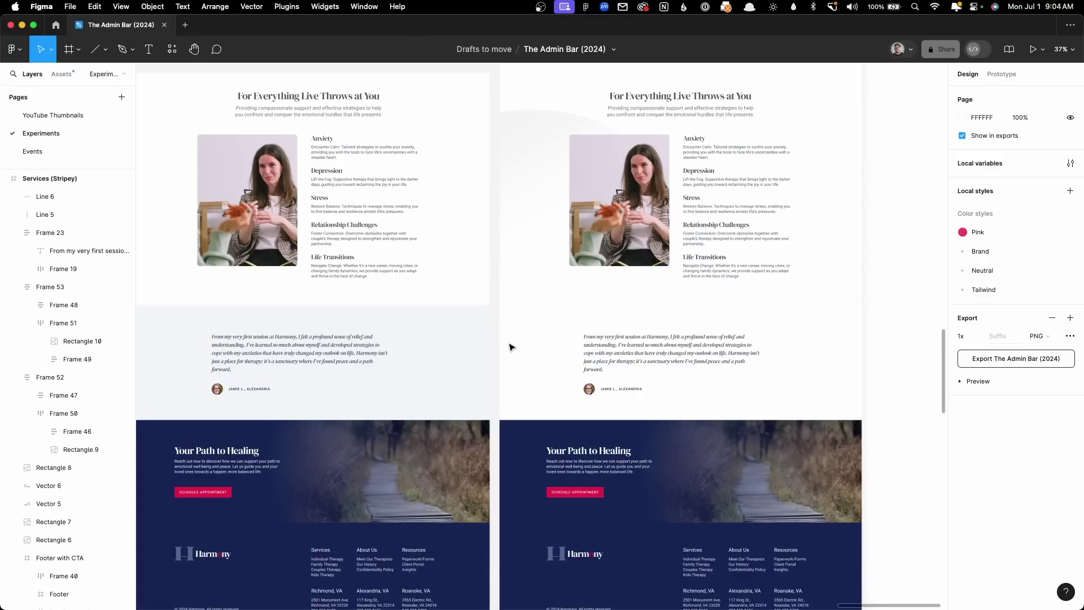
# Step: Copy the horizontal dashed line above the testimonial and paste it across the Empowering Your Path to Wellness section, below its text
pyautogui.click(571, 316)
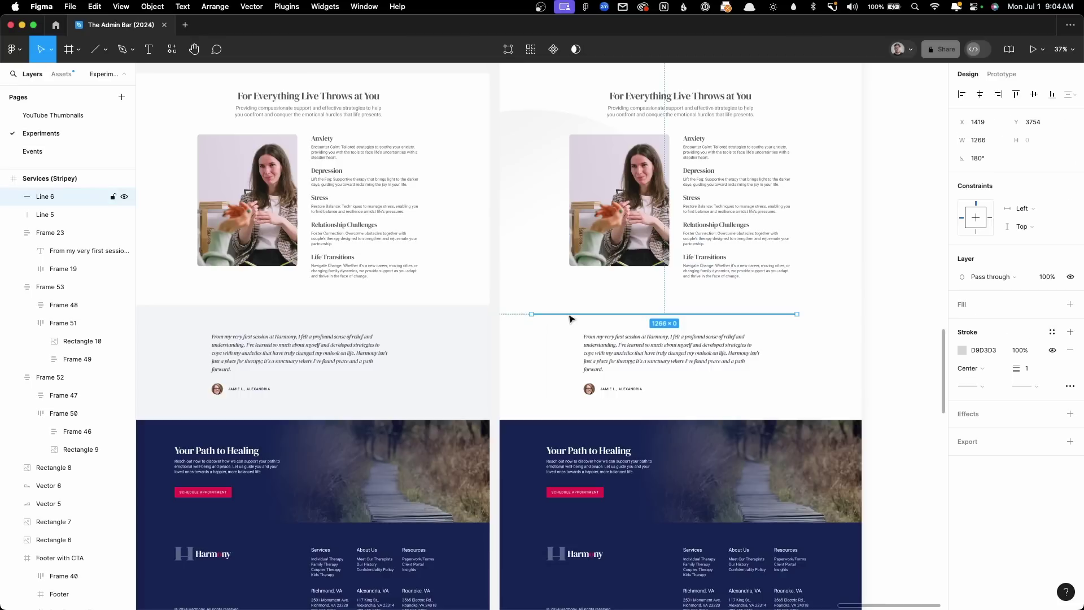
pyautogui.scroll(5, 570, 317)
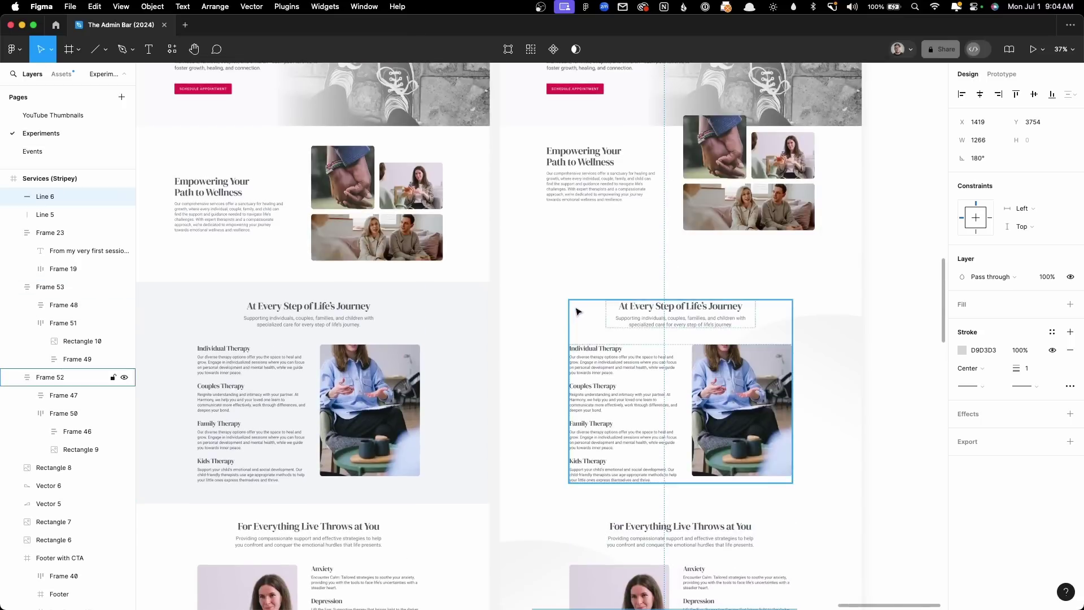
pyautogui.scroll(2, 578, 312)
pyautogui.click(624, 356)
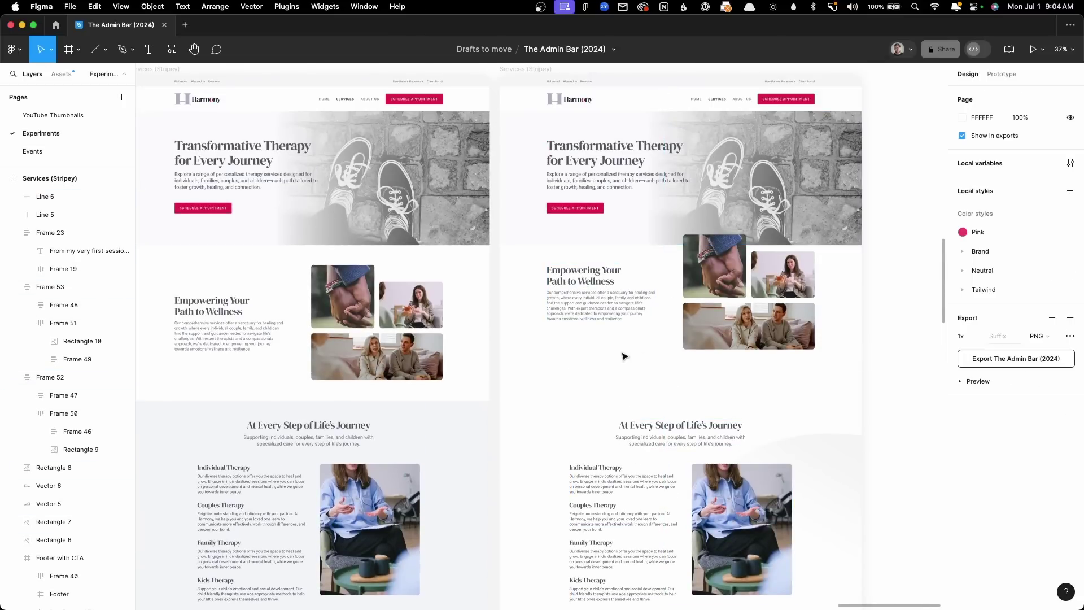
pyautogui.press('cmd+v')
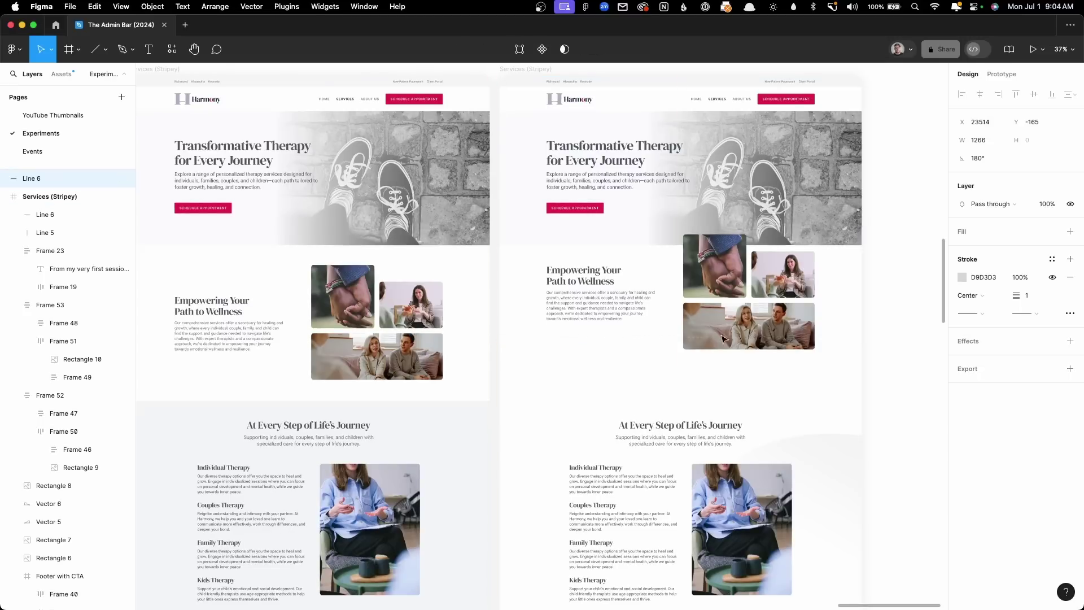
pyautogui.moveTo(723, 338)
pyautogui.mouseDown()
pyautogui.moveTo(756, 337)
pyautogui.moveTo(742, 340)
pyautogui.mouseUp()
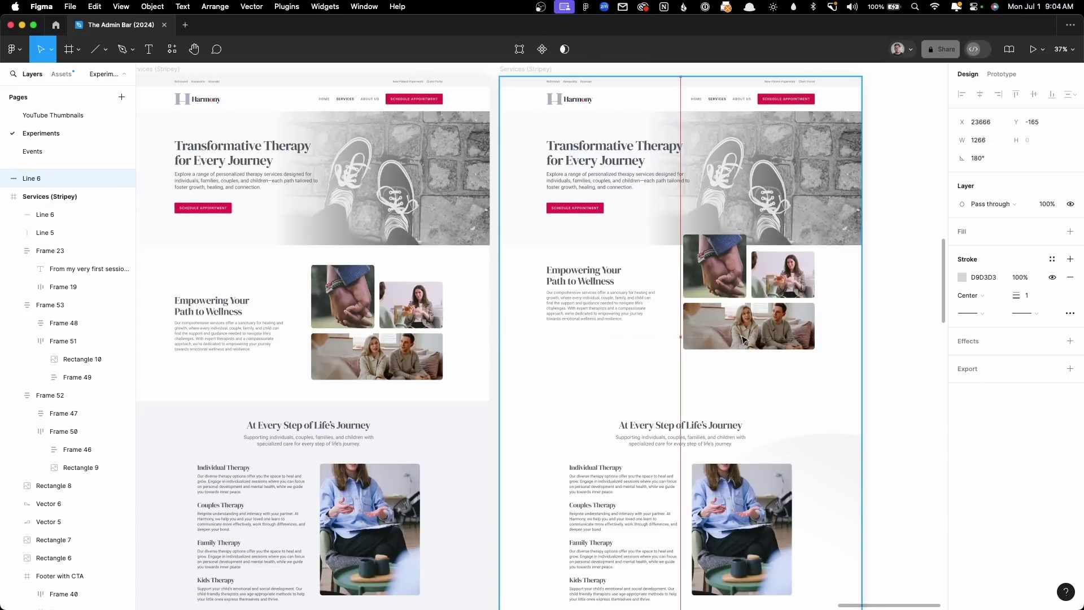
# Step: Place the pasted dashed line inside the page frame, layered behind the image collage
pyautogui.keyDown('ctrl'); pyautogui.scroll(5, 741, 341); pyautogui.keyUp('ctrl')
pyautogui.click(571, 356)
pyautogui.scroll(2, 594, 376)
pyautogui.scroll(-3, 595, 376)
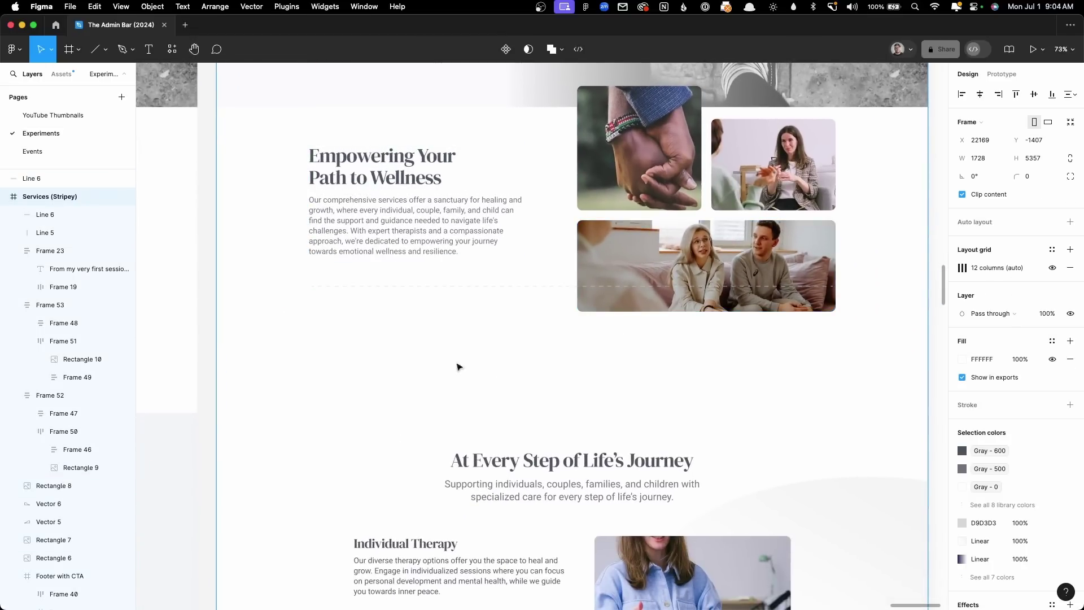
pyautogui.click(491, 287)
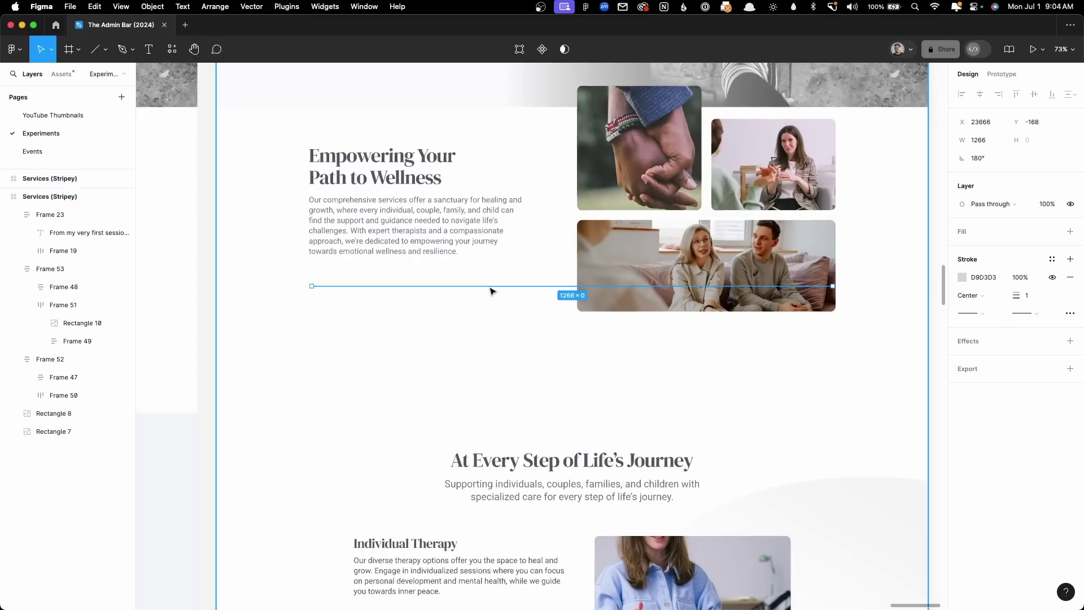
pyautogui.press('Delete')
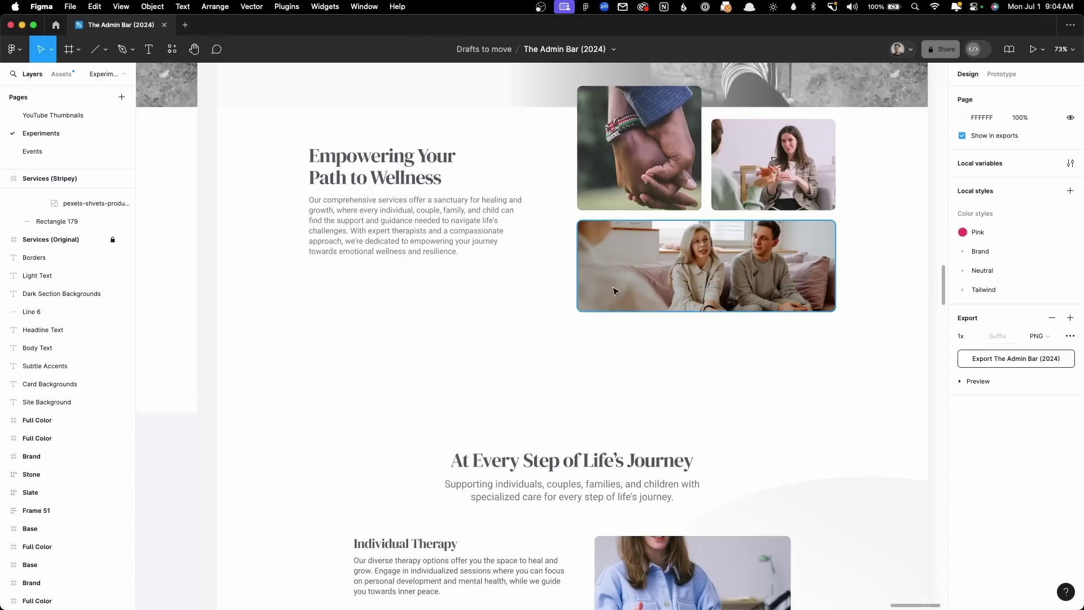
pyautogui.click(525, 287)
pyautogui.press('Escape')
pyautogui.click(528, 287)
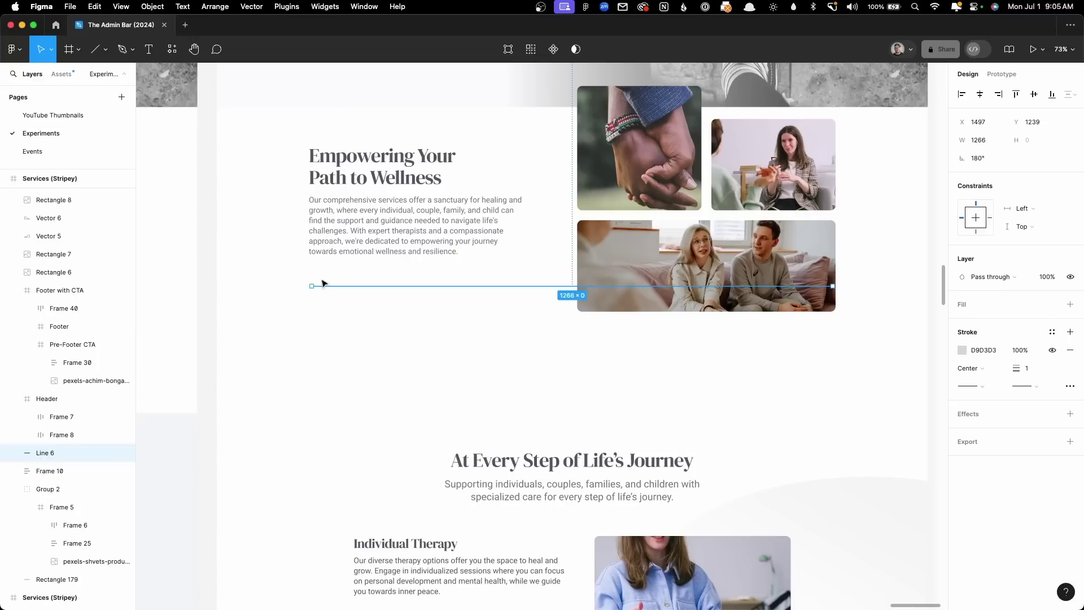
# Step: Extend the dashed line to 1273 px so it starts at the text's left edge, and lower it to Y 1261
pyautogui.moveTo(312, 287); pyautogui.dragTo(309, 286)
pyautogui.click(411, 333)
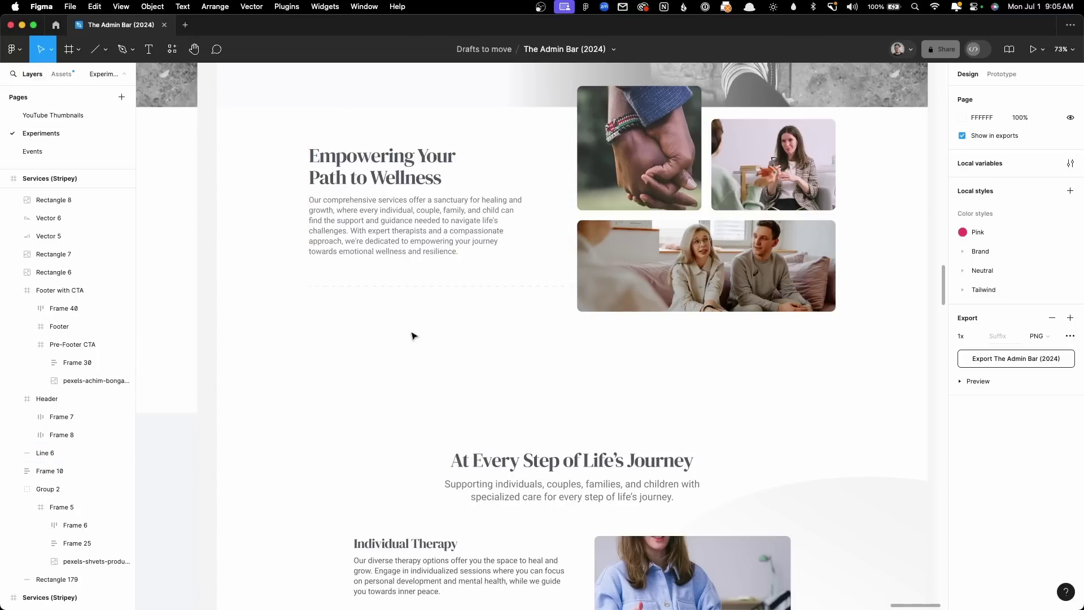
pyautogui.click(511, 286)
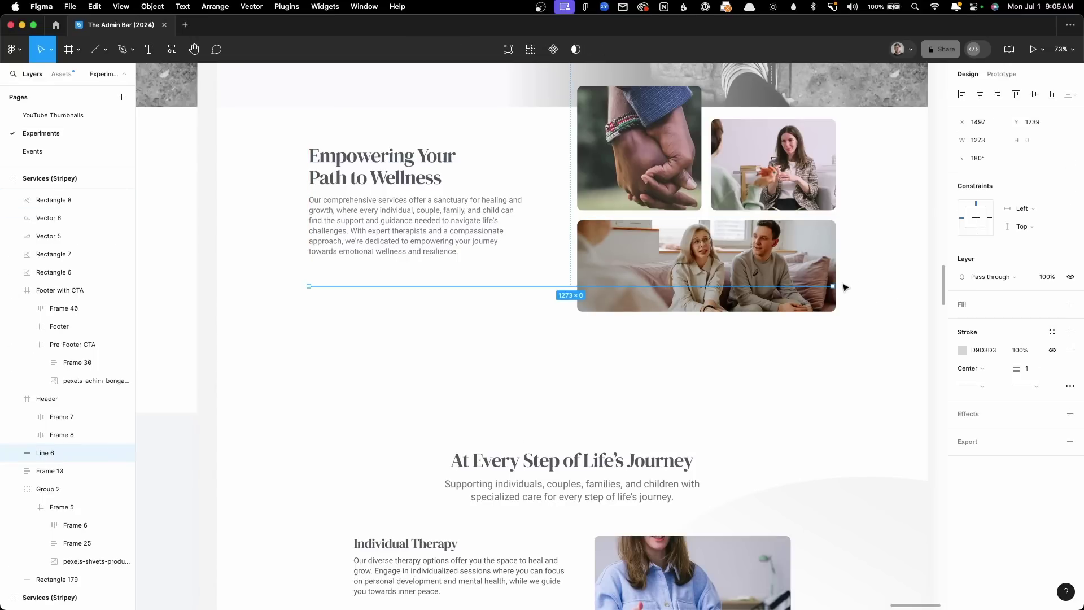
pyautogui.click(472, 290)
pyautogui.click(470, 286)
pyautogui.click(475, 294)
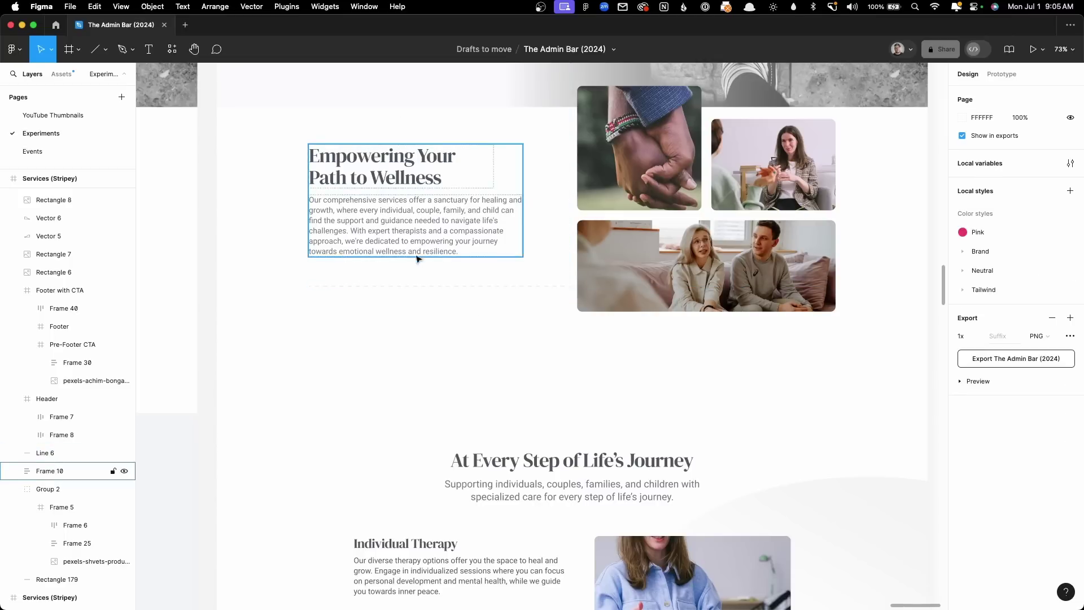
pyautogui.click(433, 291)
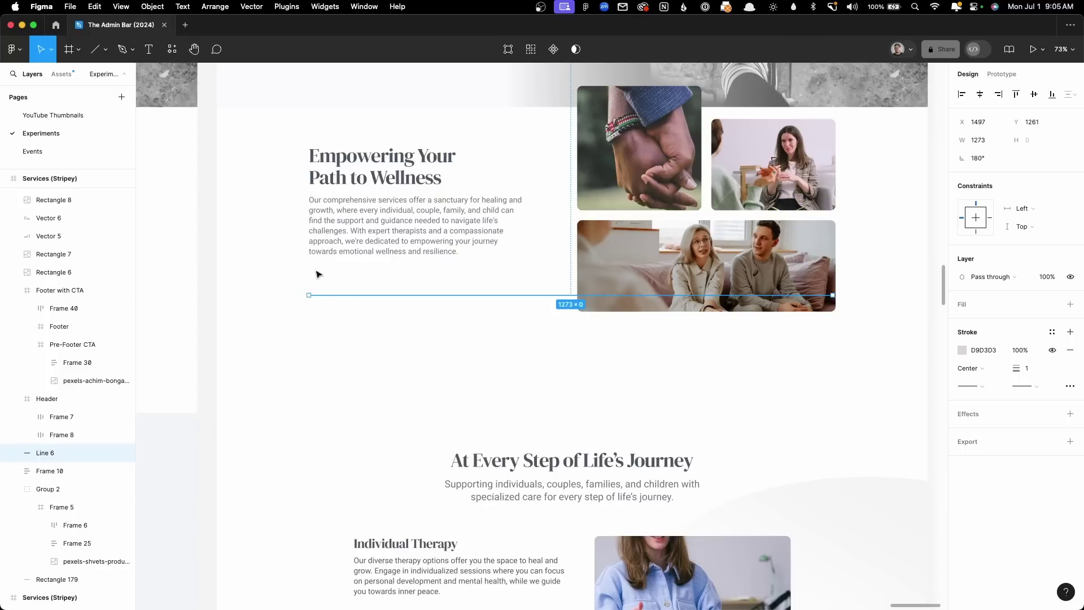
pyautogui.press('Escape')
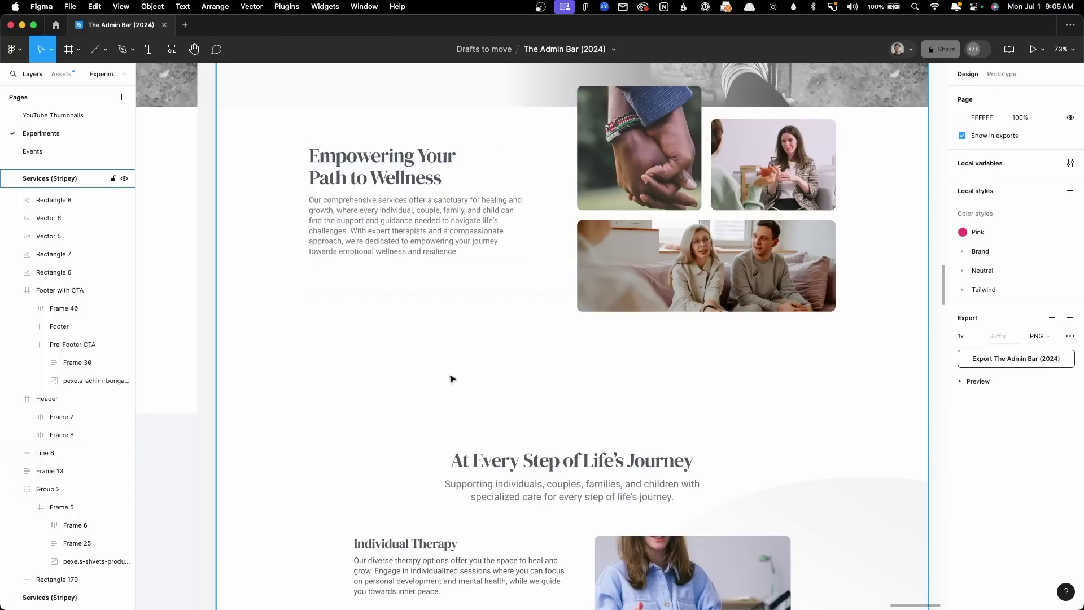
# Step: Move everything from the At Every Step of Life's Journey section down through the footer up, closer to the Empowering section
pyautogui.scroll(-2, 552, 345)
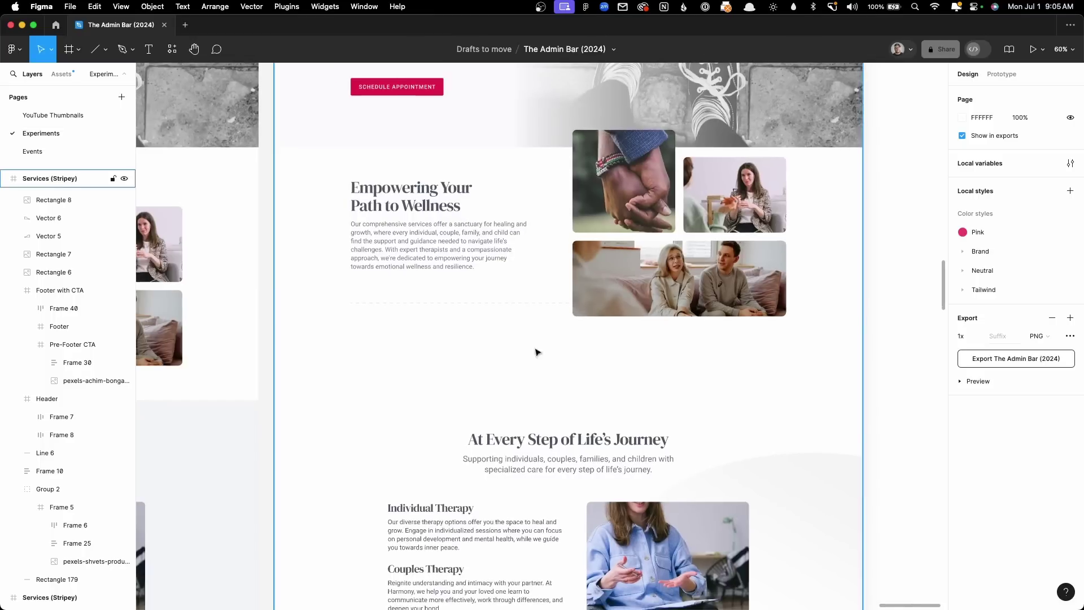
pyautogui.scroll(-1, 460, 366)
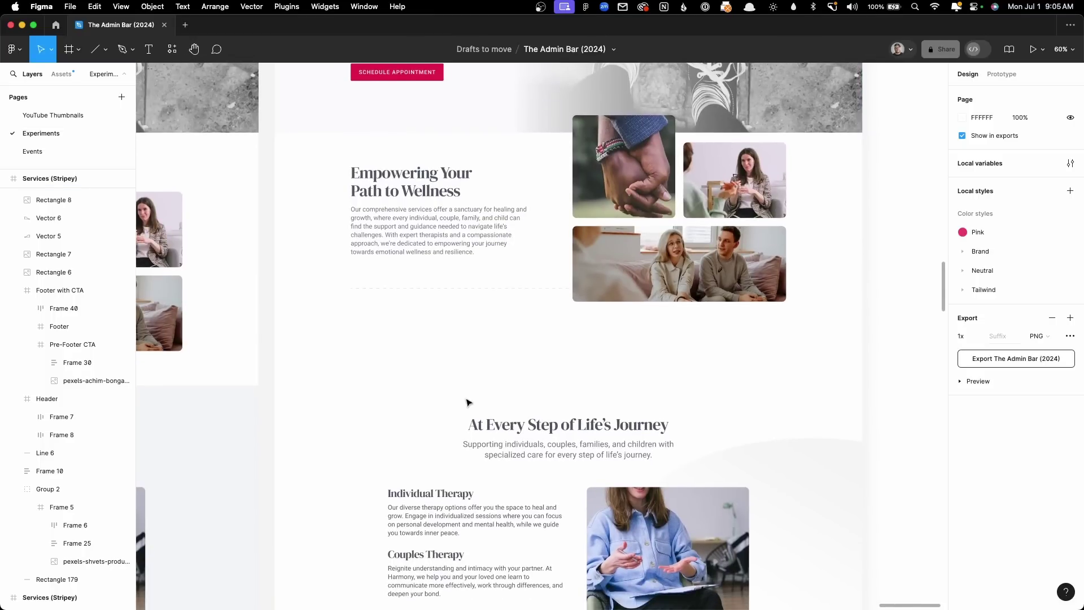
pyautogui.scroll(-2, 467, 402)
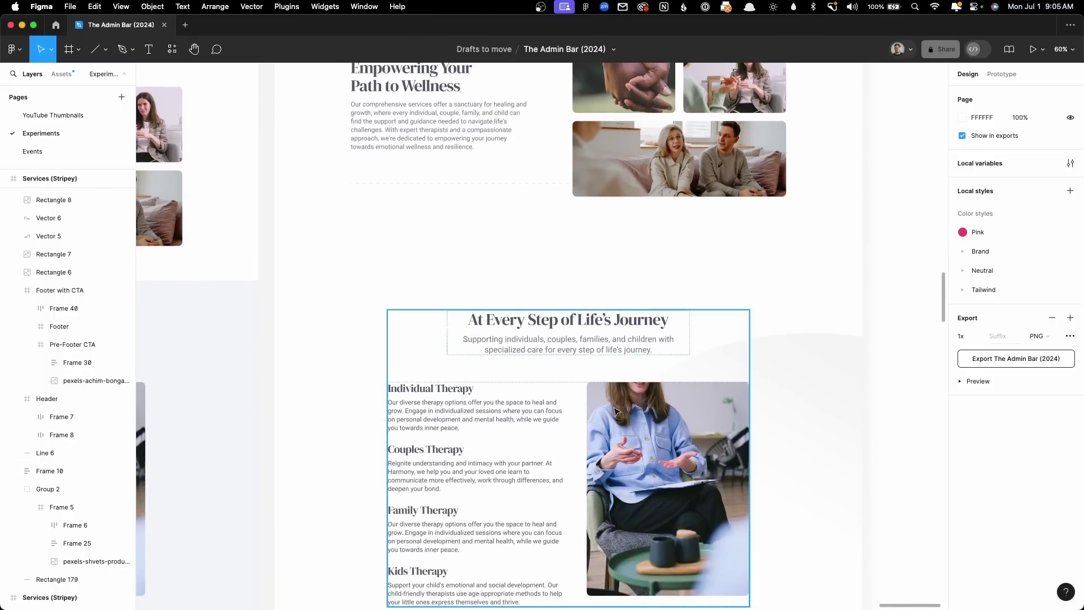
pyautogui.scroll(-2, 437, 261)
pyautogui.scroll(-4, 437, 262)
pyautogui.scroll(-1, 714, 271)
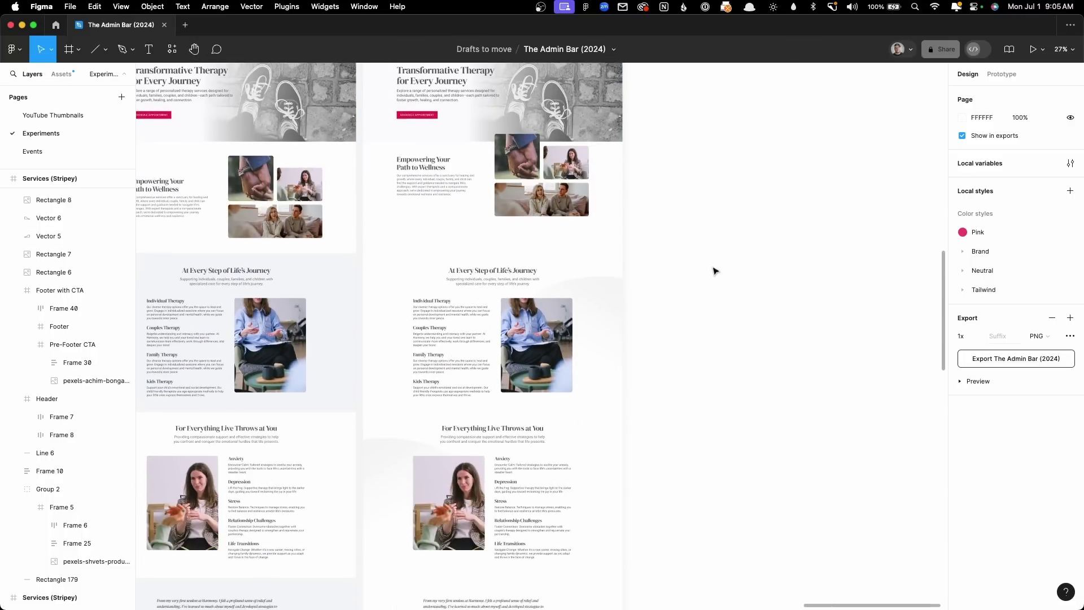
pyautogui.moveTo(677, 201); pyautogui.dragTo(368, 573)
pyautogui.scroll(-3, 501, 390)
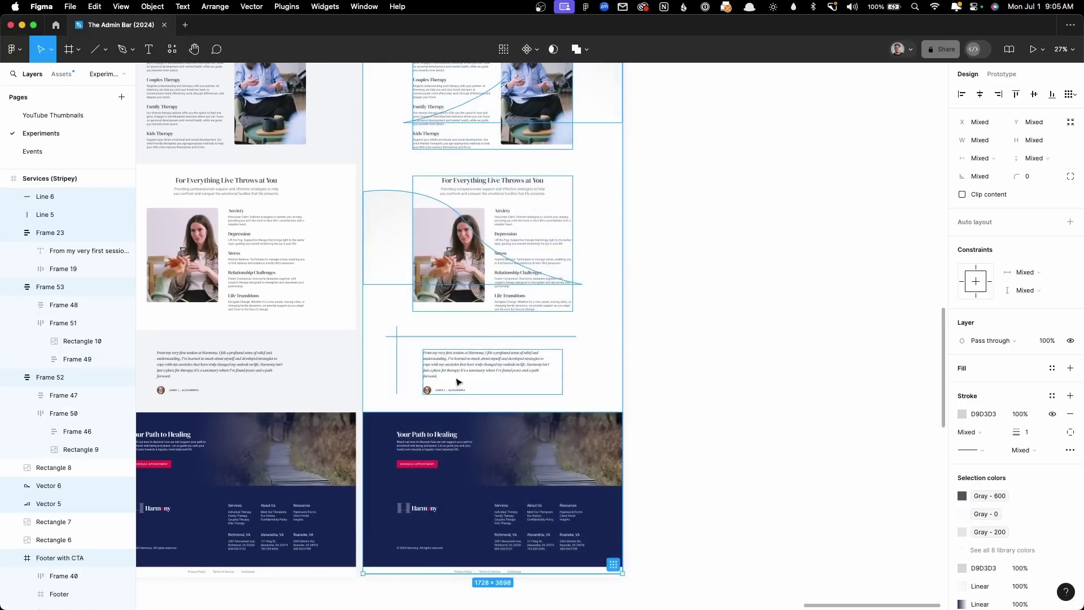
pyautogui.scroll(5, 587, 362)
pyautogui.moveTo(561, 374); pyautogui.dragTo(560, 355)
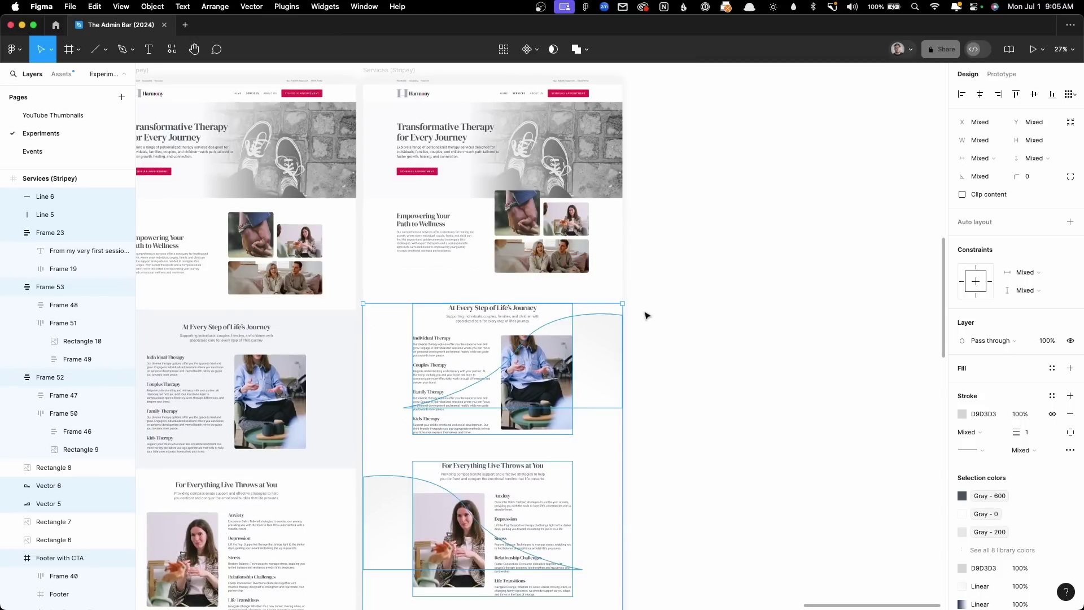
pyautogui.scroll(2, 654, 304)
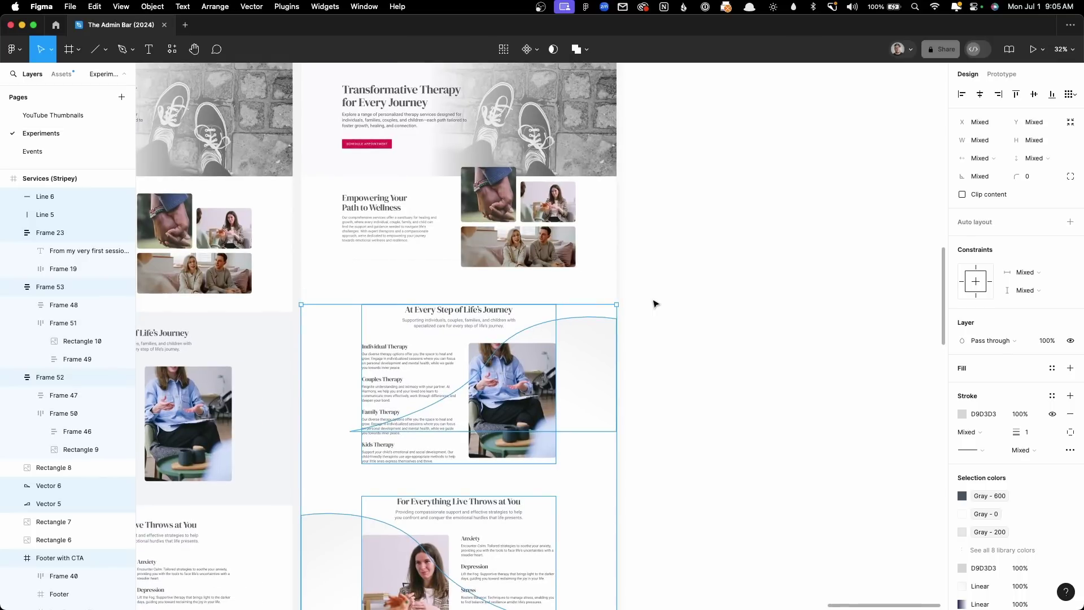
pyautogui.click(654, 303)
# Step: Compare the reworked page's sections, from the hero down to the testimonial, with the striped original beside it
pyautogui.moveTo(653, 304); pyautogui.dragTo(859, 268)
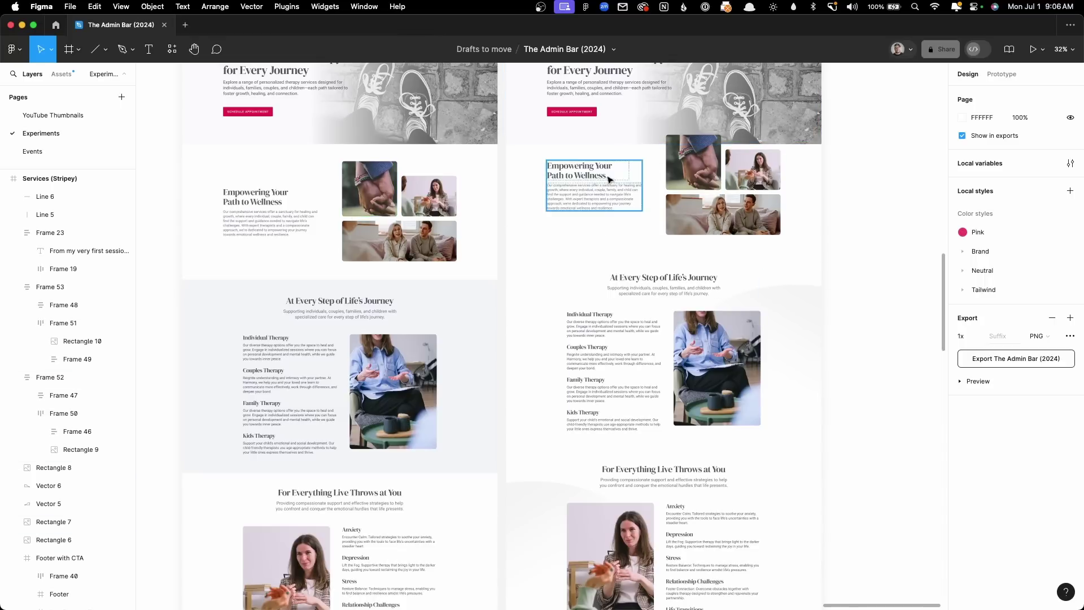
pyautogui.scroll(3, 613, 183)
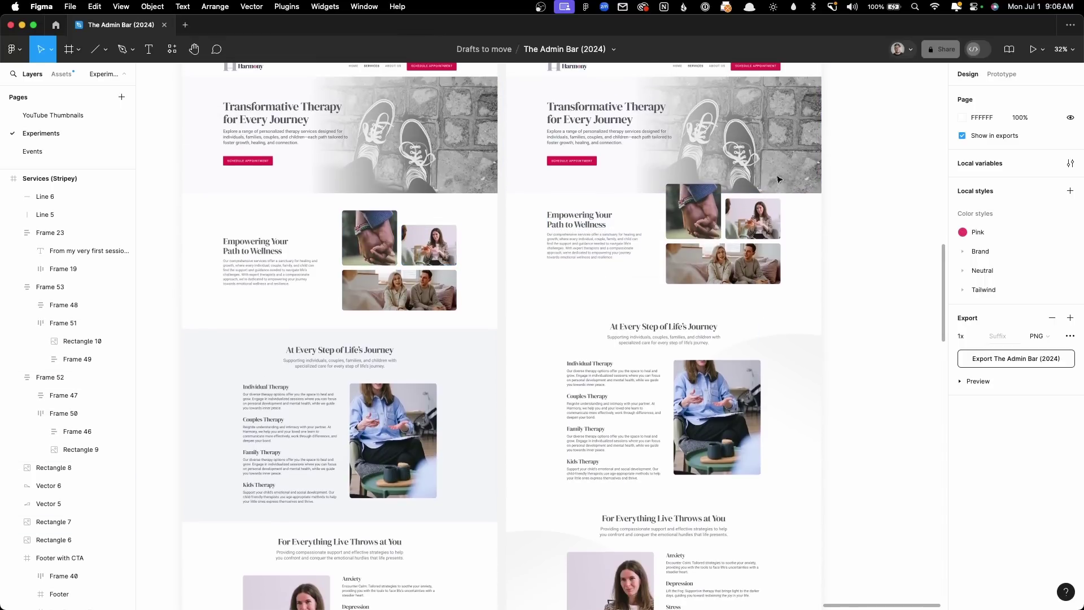
pyautogui.scroll(-3, 549, 235)
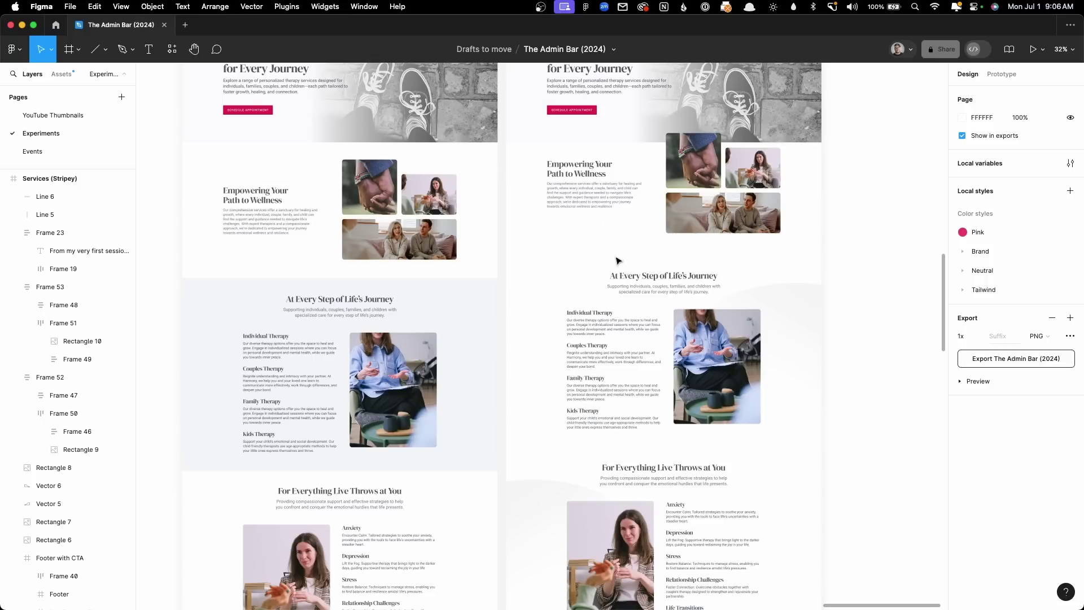
pyautogui.scroll(-4, 619, 263)
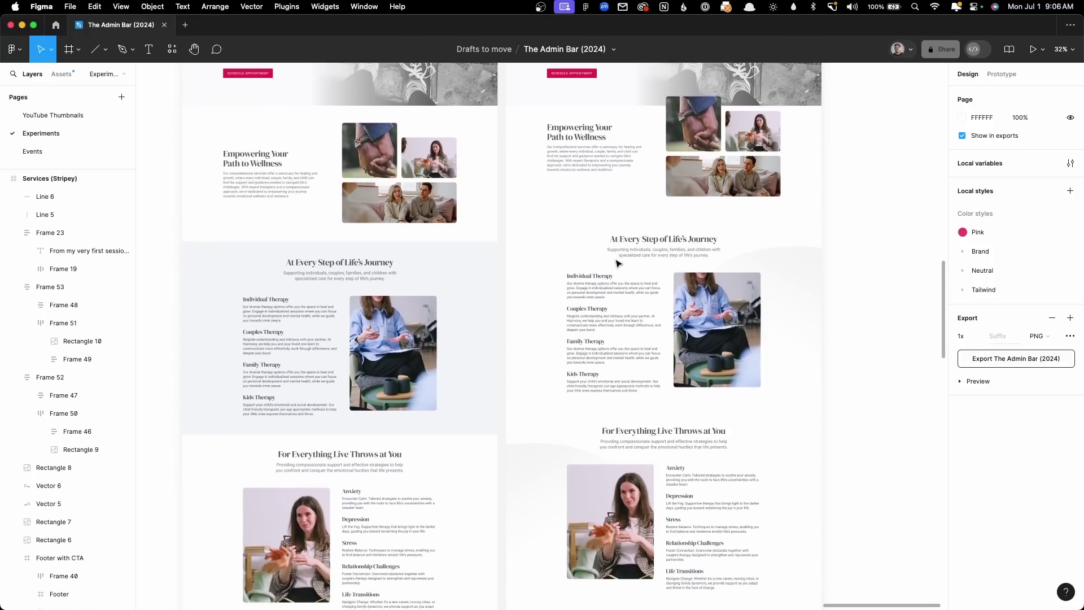
pyautogui.scroll(-2, 618, 268)
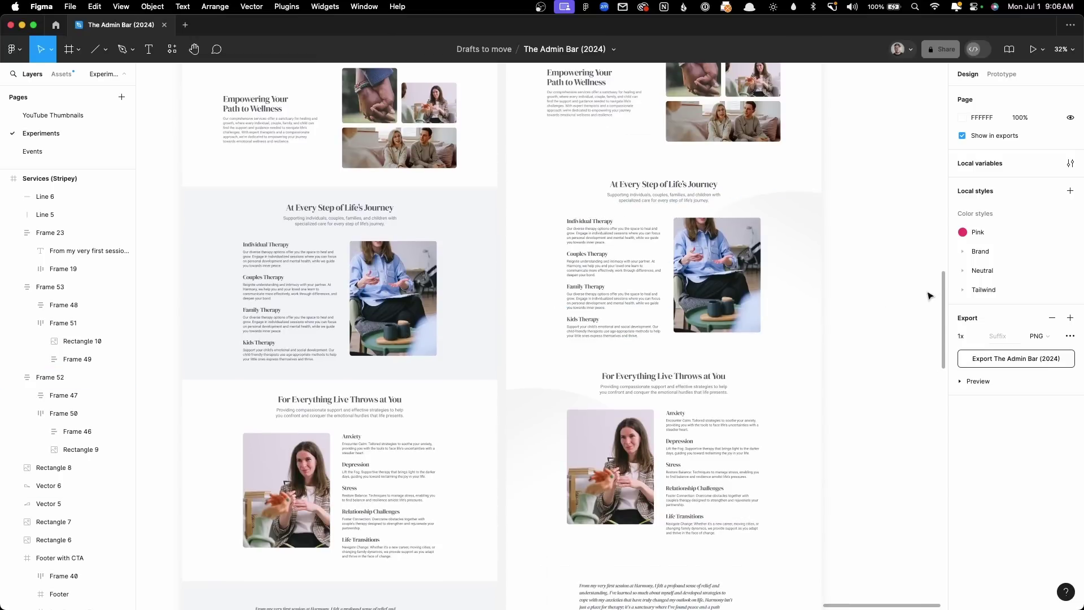
pyautogui.scroll(-1, 928, 297)
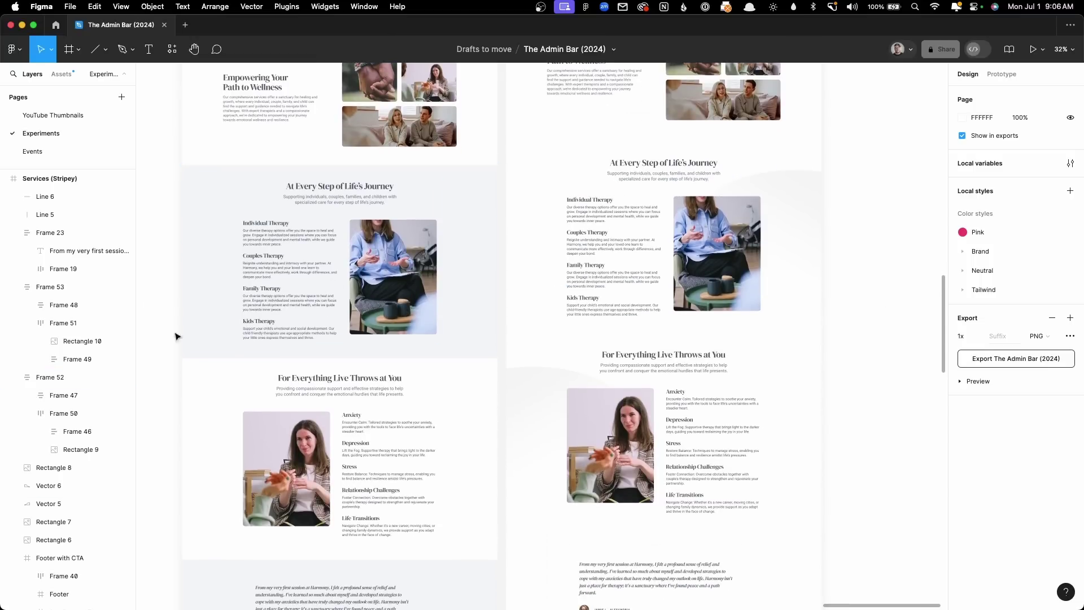
# Step: Delete the full-width gray background bar behind the location and client links atop the reworked page
pyautogui.scroll(10, 946, 355)
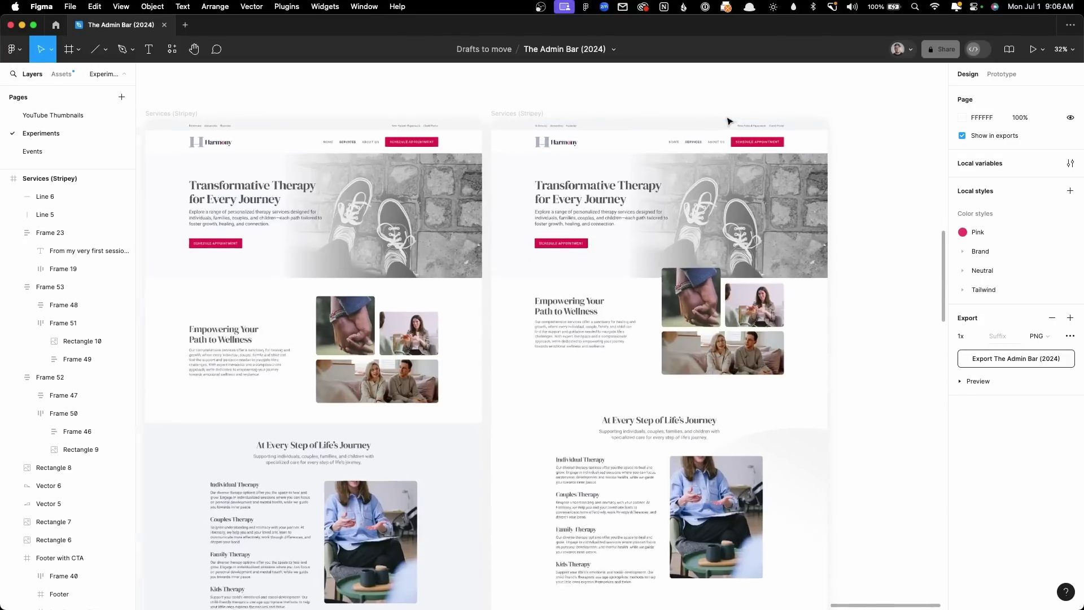
pyautogui.scroll(5, 794, 124)
pyautogui.click(270, 139)
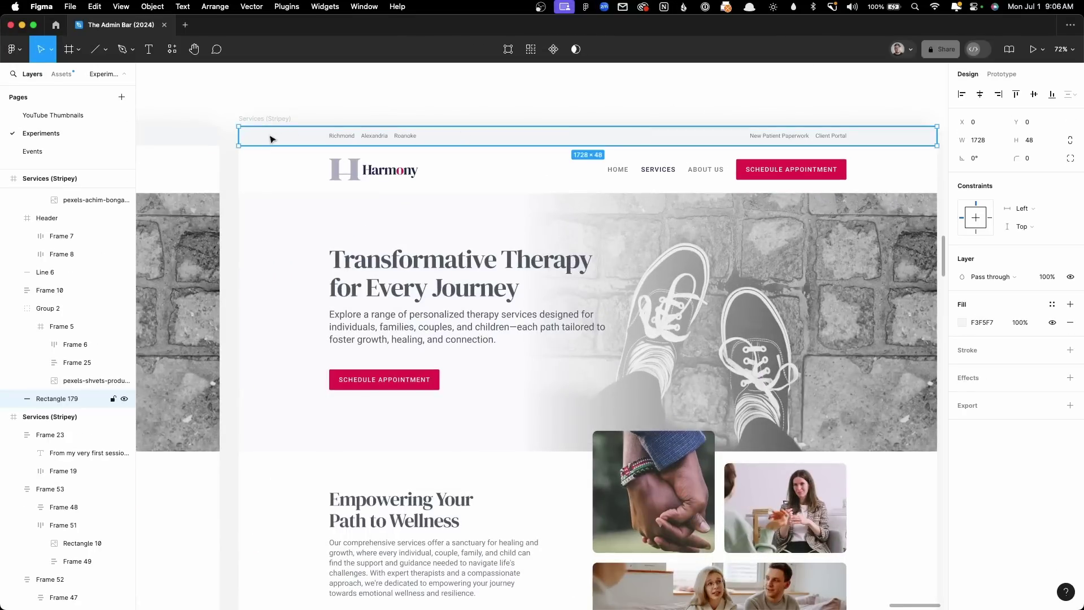
pyautogui.press('BackSpace')
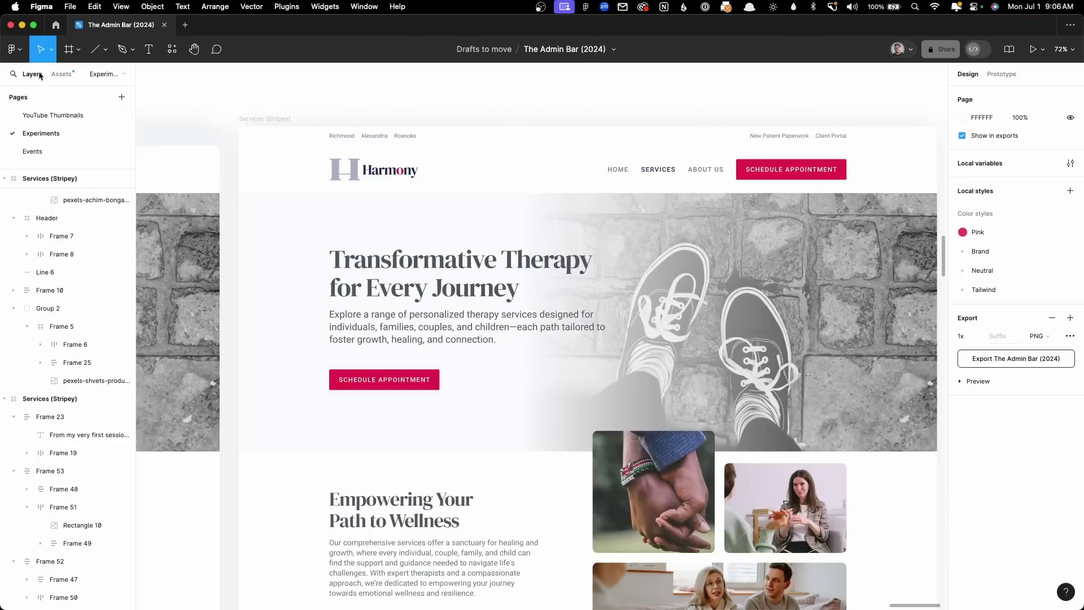
# Step: Draw a 1280 px horizontal line between the top links and the main navigation, and set its stroke color to E5E7EB
pyautogui.press('l')
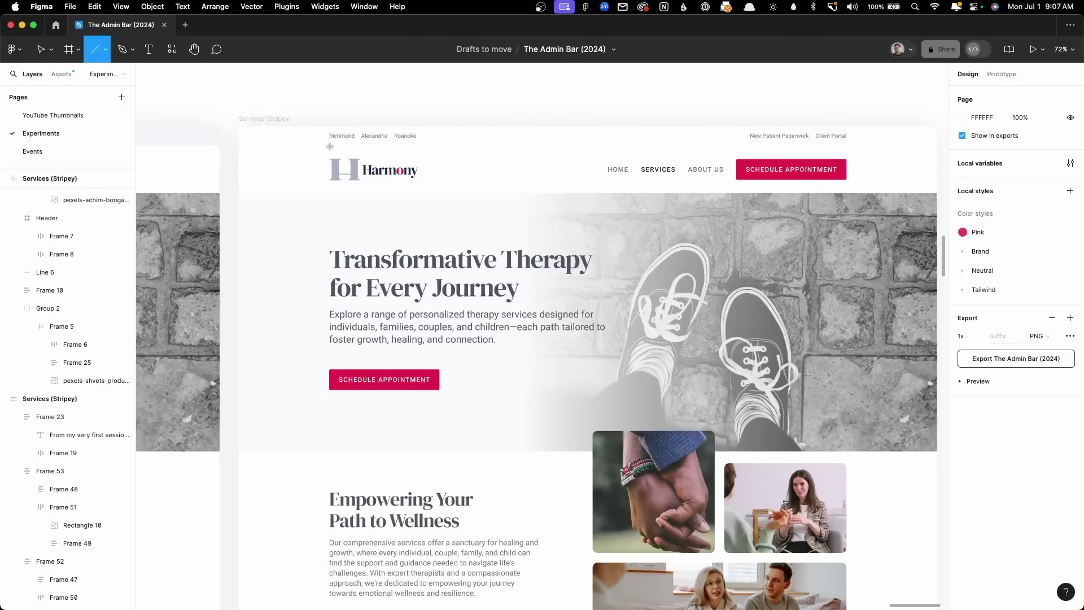
pyautogui.moveTo(329, 147); pyautogui.dragTo(847, 147)
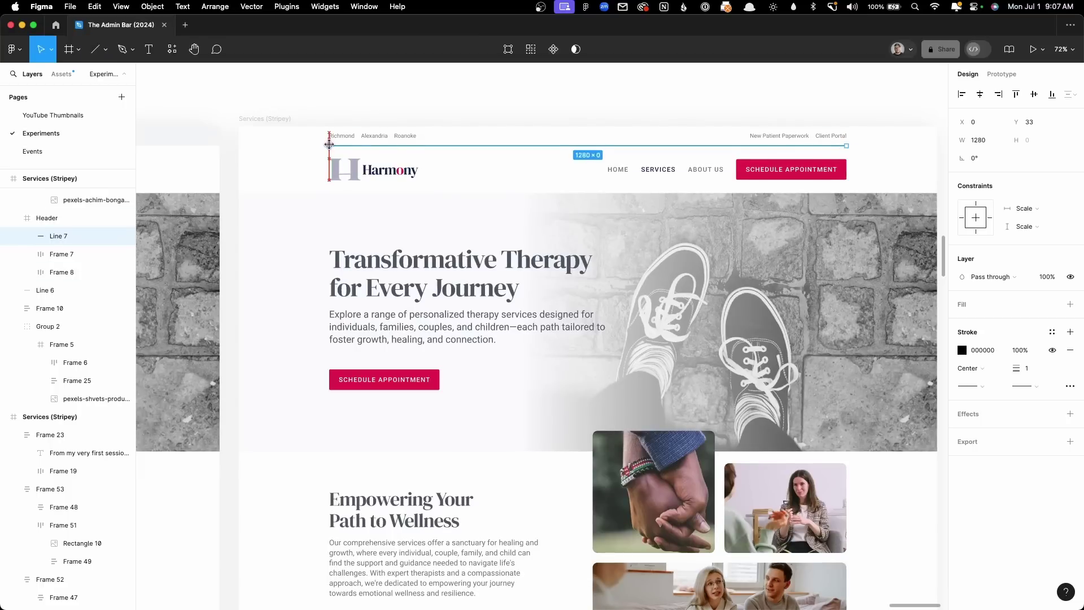
pyautogui.click(963, 351)
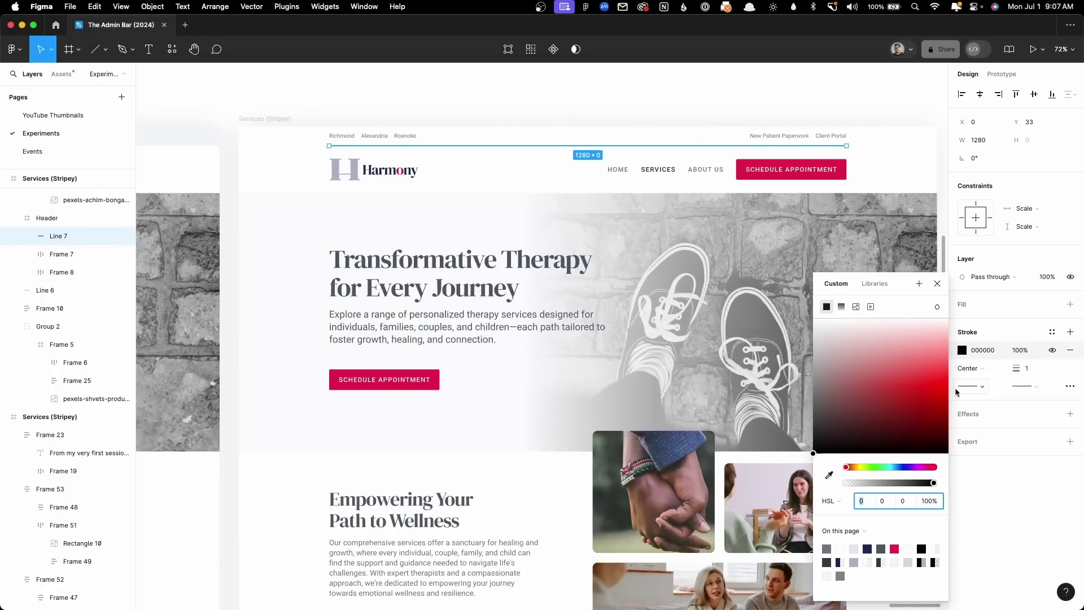
pyautogui.click(846, 550)
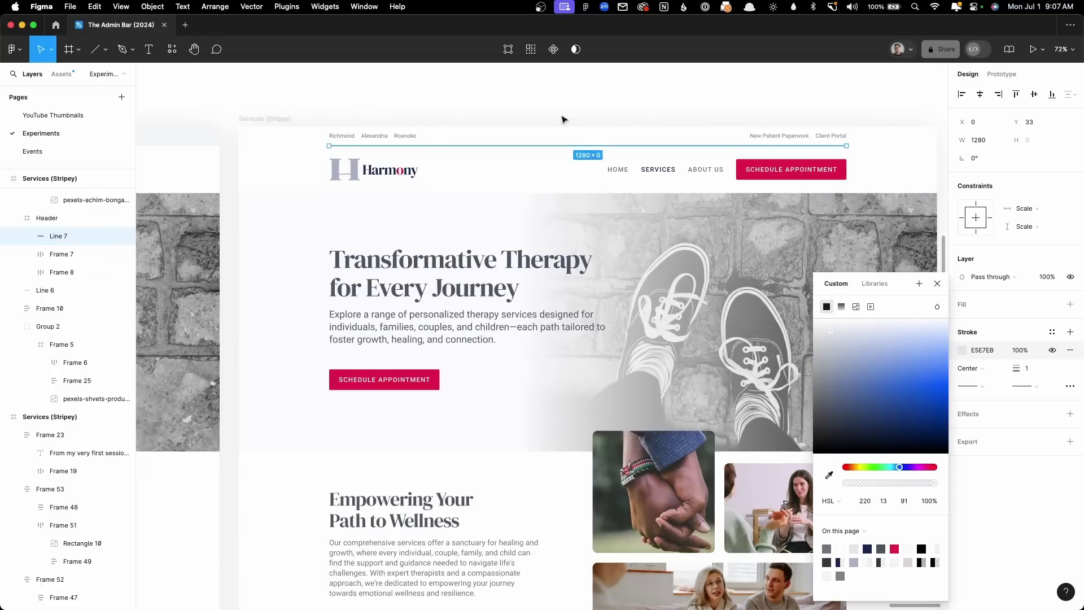
pyautogui.click(540, 92)
pyautogui.moveTo(597, 85); pyautogui.dragTo(561, 78)
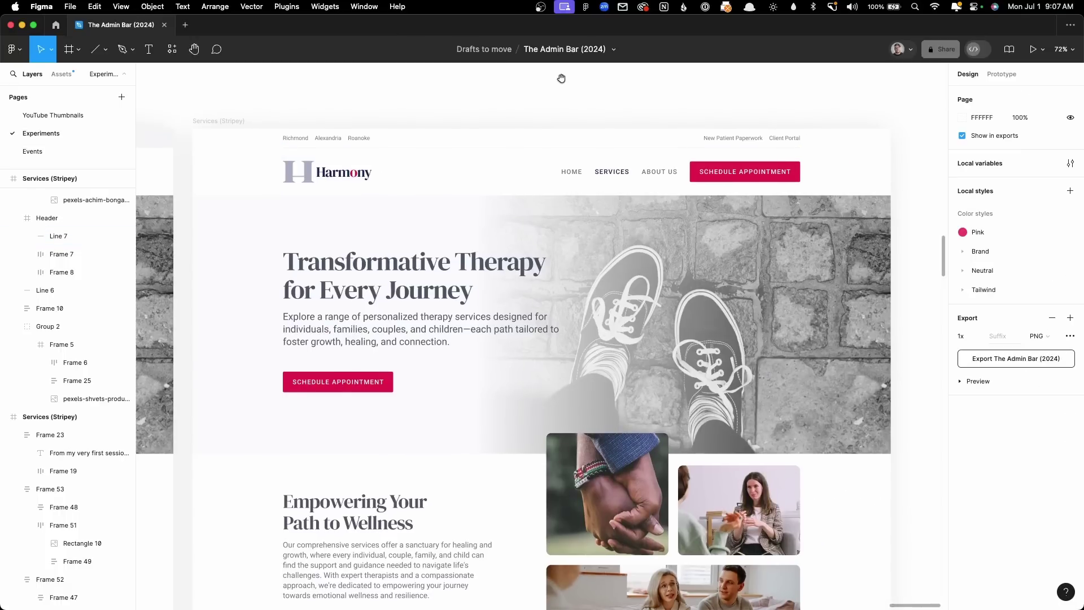
# Step: Extend the divider line beneath the top links to span the full width of the reworked page
pyautogui.doubleClick(451, 148)
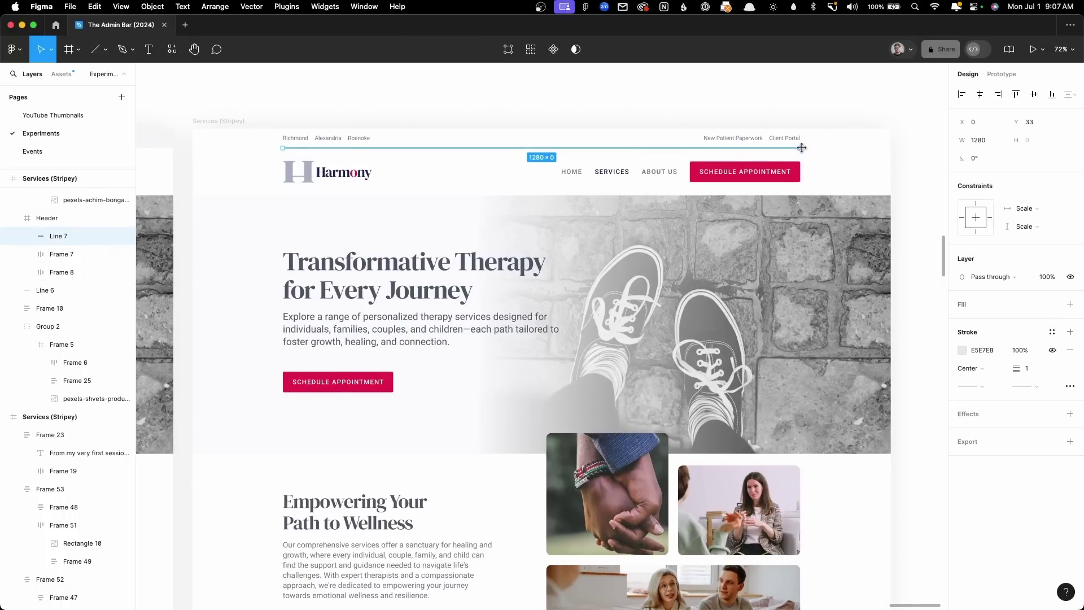
pyautogui.moveTo(802, 148); pyautogui.dragTo(891, 146)
pyautogui.click(377, 103)
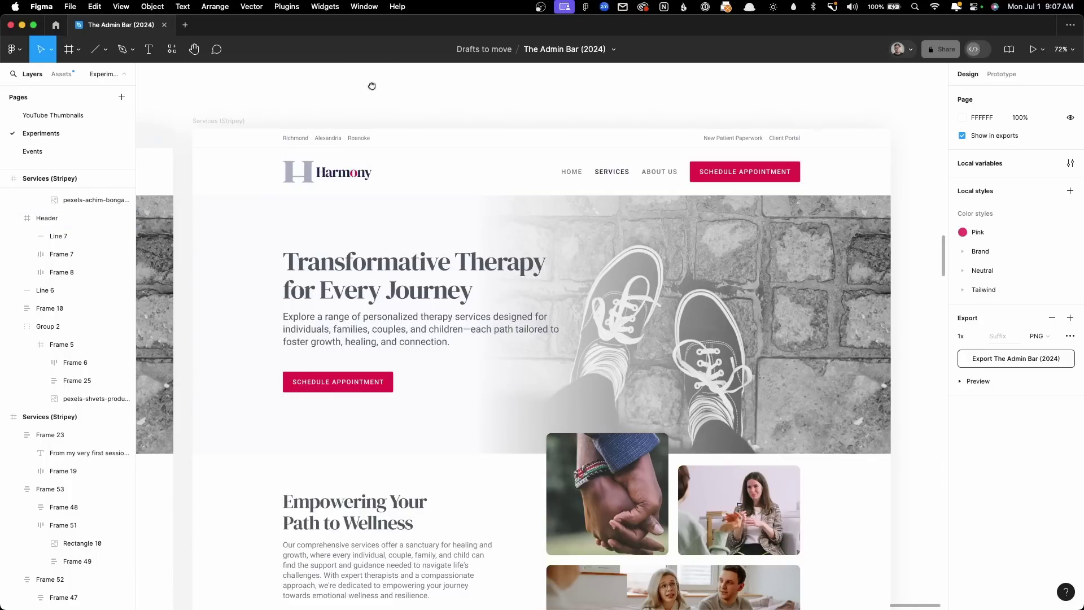
# Step: Compare the reworked page's header, hero and overlapping image section with the striped original beside it
pyautogui.hscroll(-5, 390, 118)
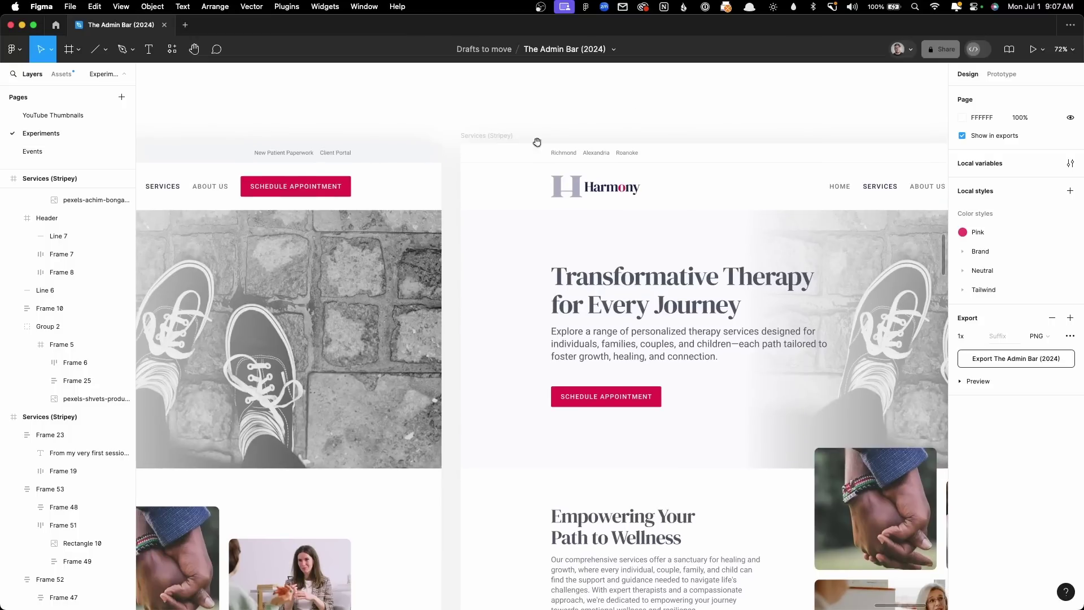
pyautogui.hscroll(3, 665, 106)
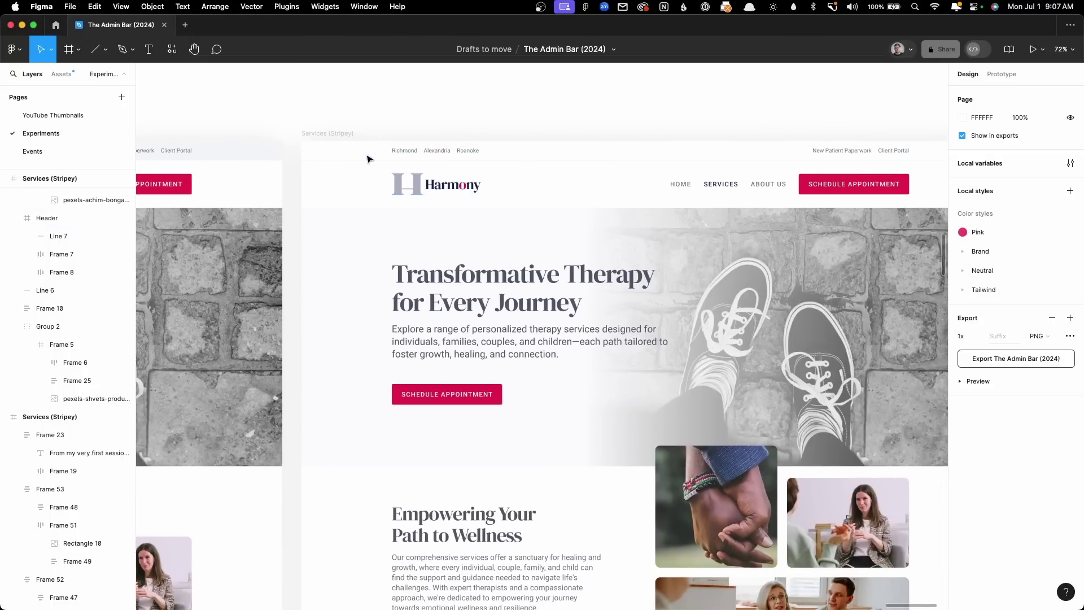
pyautogui.hscroll(1, 414, 90)
pyautogui.scroll(-8, 389, 101)
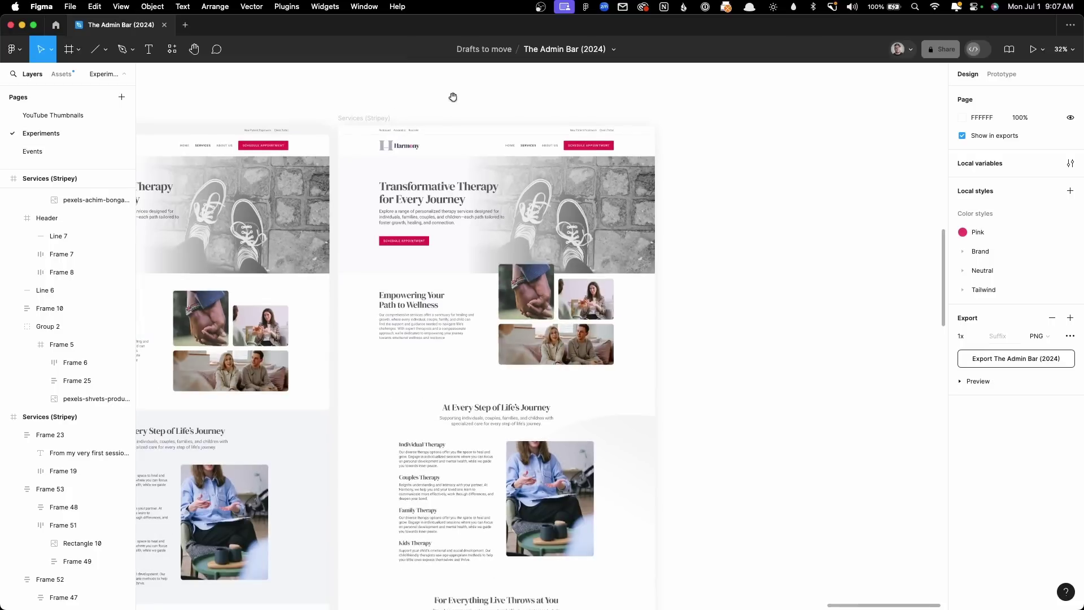
pyautogui.hscroll(-1, 554, 176)
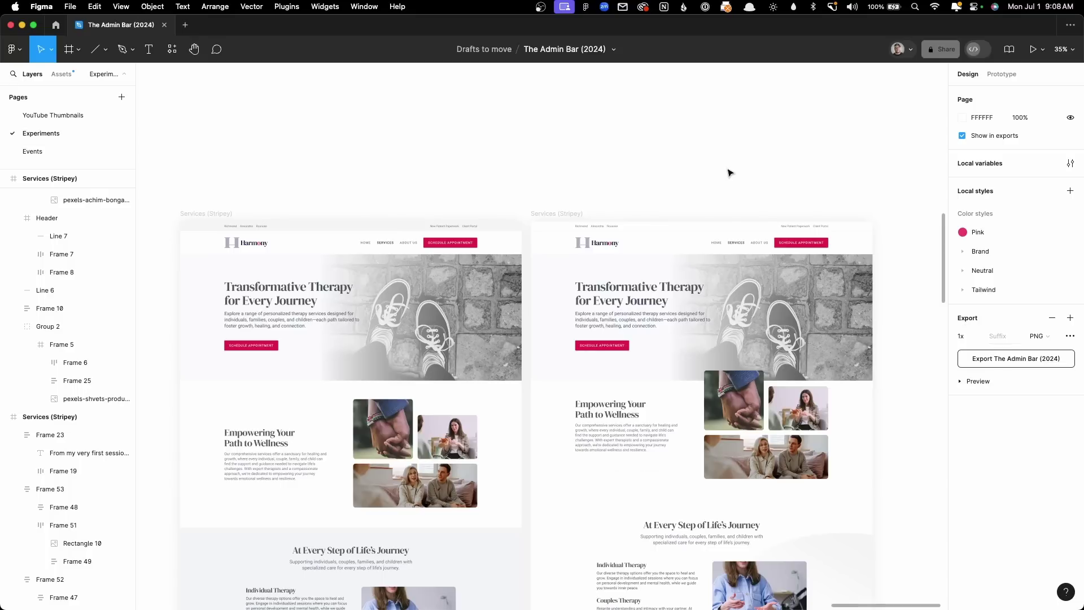
pyautogui.hscroll(3, 683, 145)
pyautogui.scroll(3, 618, 159)
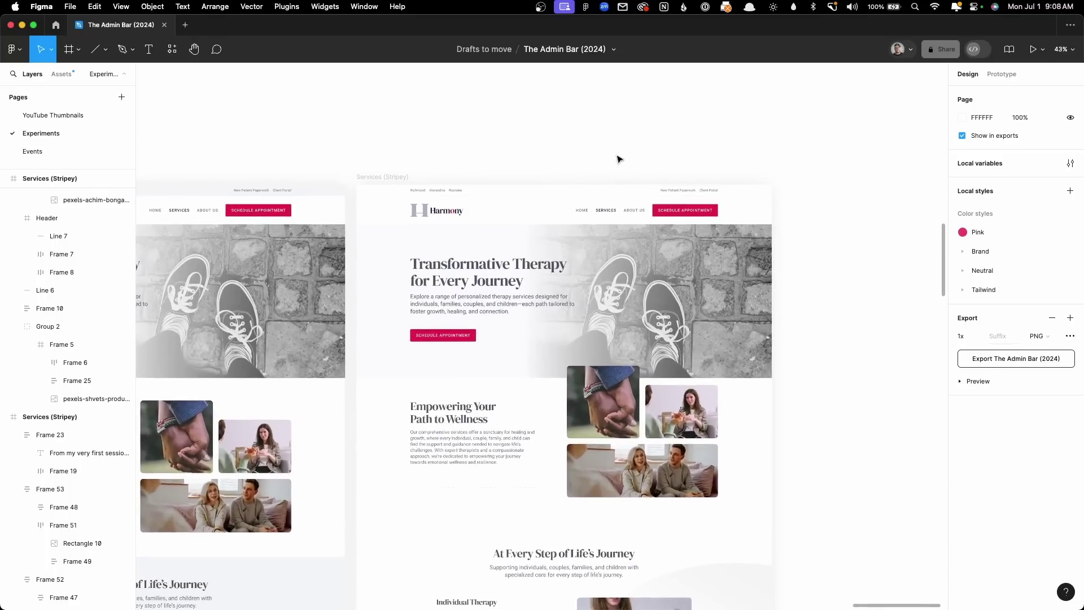
pyautogui.moveTo(658, 129); pyautogui.dragTo(603, 114)
pyautogui.scroll(3, 603, 113)
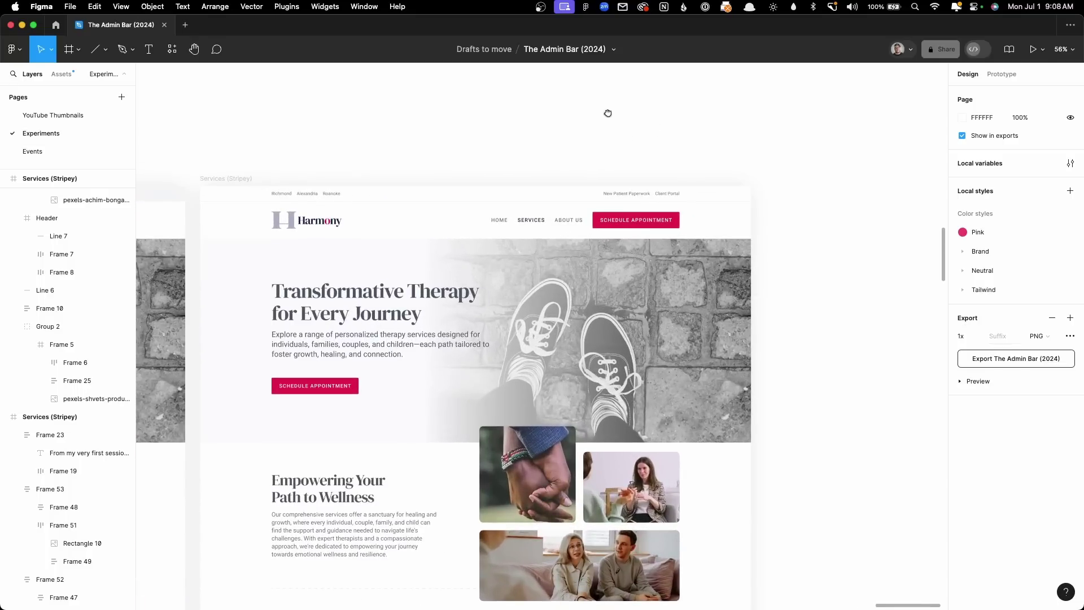
pyautogui.hscroll(1, 630, 96)
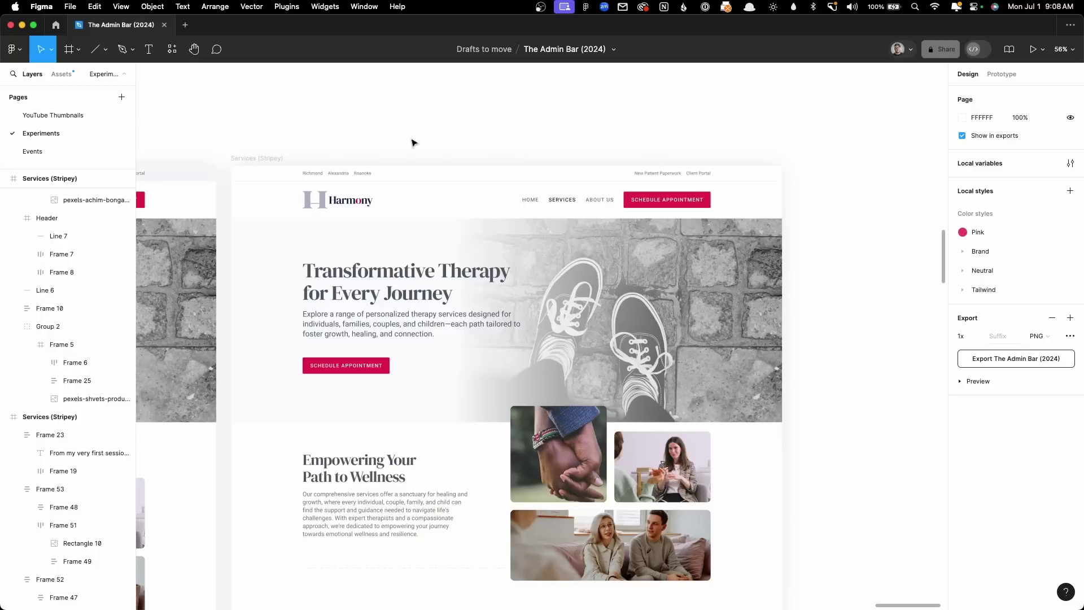
# Step: Show the rulers and guides, narrow the reworked page's hero group symmetrically to the outer guides, about 1600 px wide, and hide them again
pyautogui.click(281, 166)
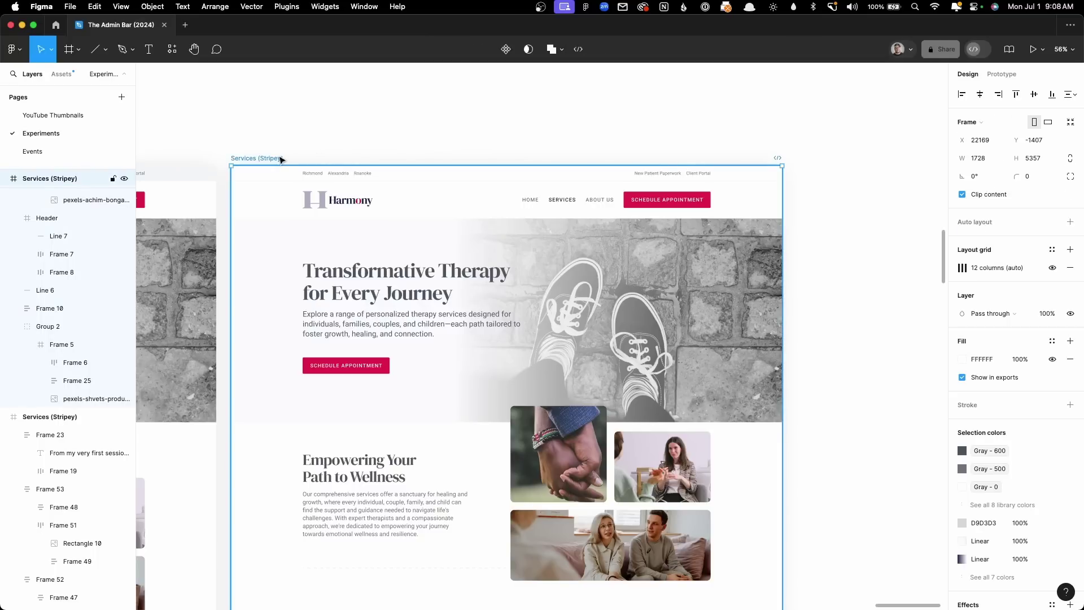
pyautogui.hotkey('shift', 'r')
pyautogui.click(389, 125)
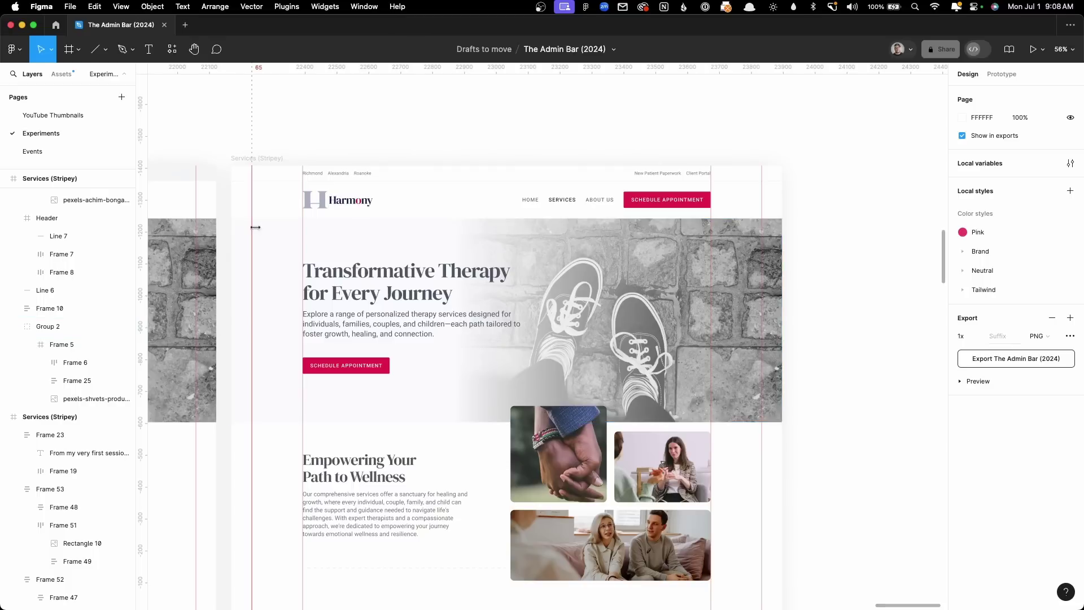
pyautogui.click(781, 276)
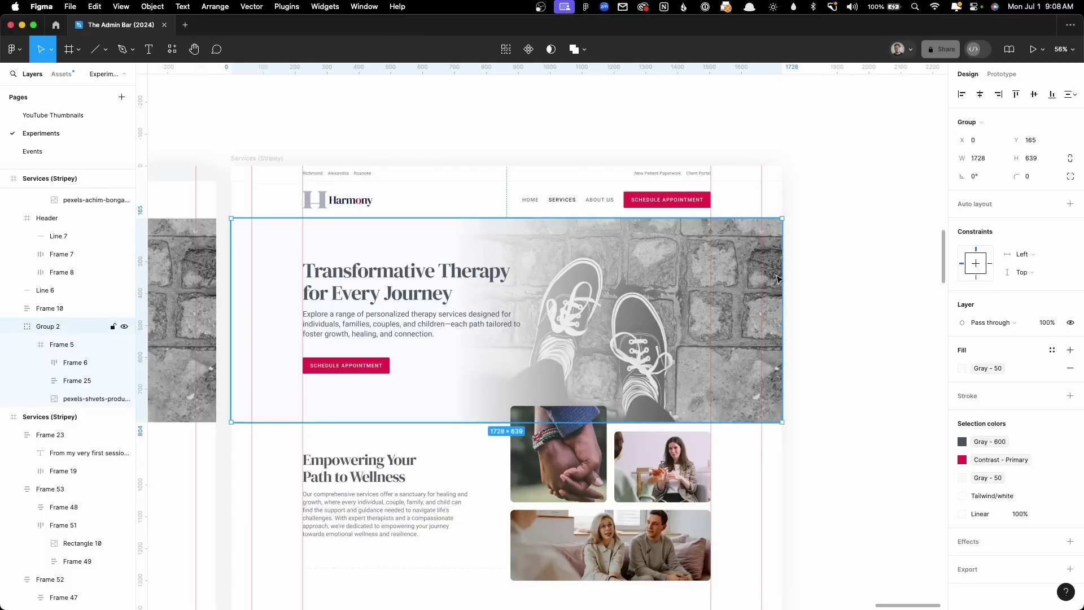
pyautogui.moveTo(786, 274); pyautogui.dragTo(761, 272)
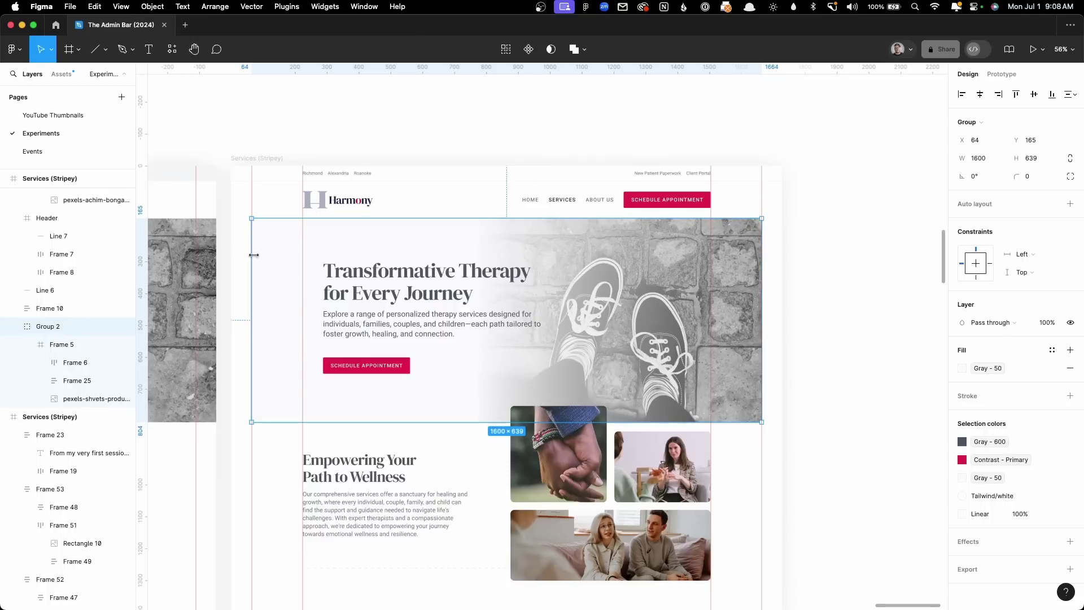
pyautogui.click(812, 288)
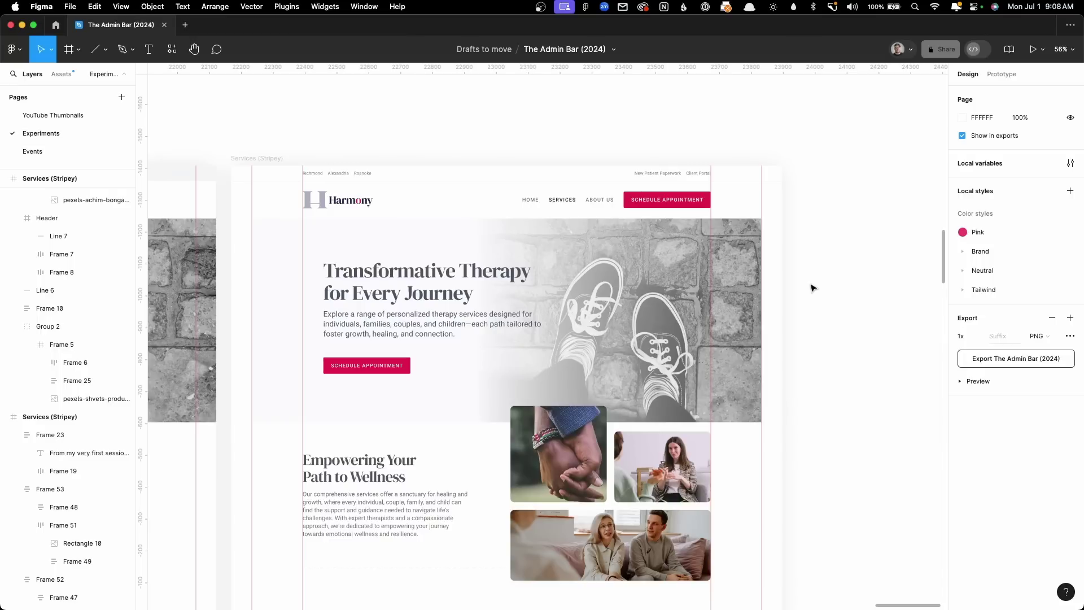
pyautogui.hotkey('shift', 'r')
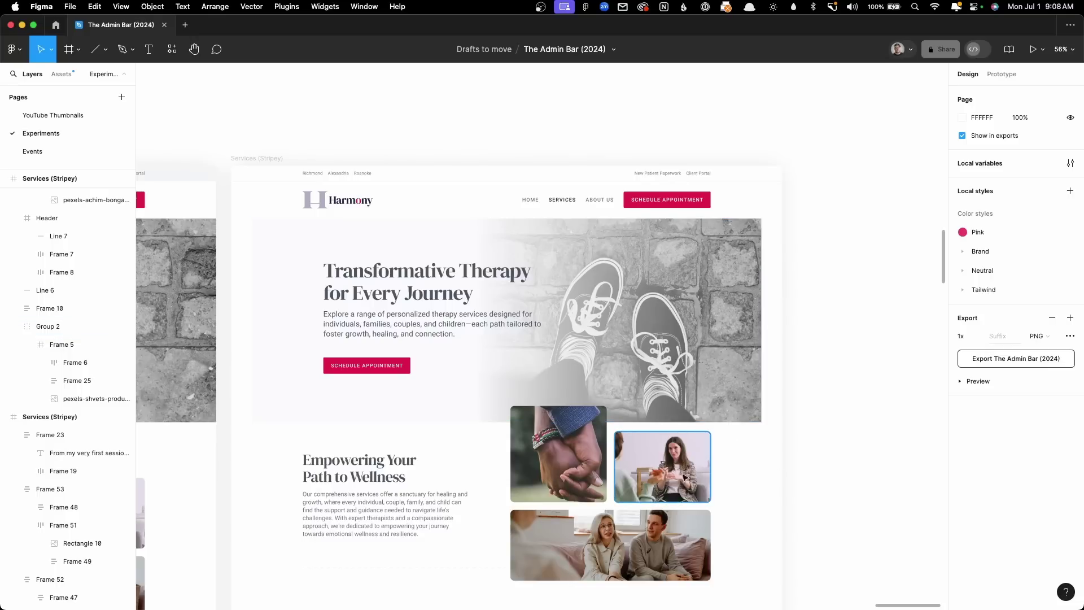
# Step: Set the corner radius of the reworked page's hero group to 12
pyautogui.click(724, 374)
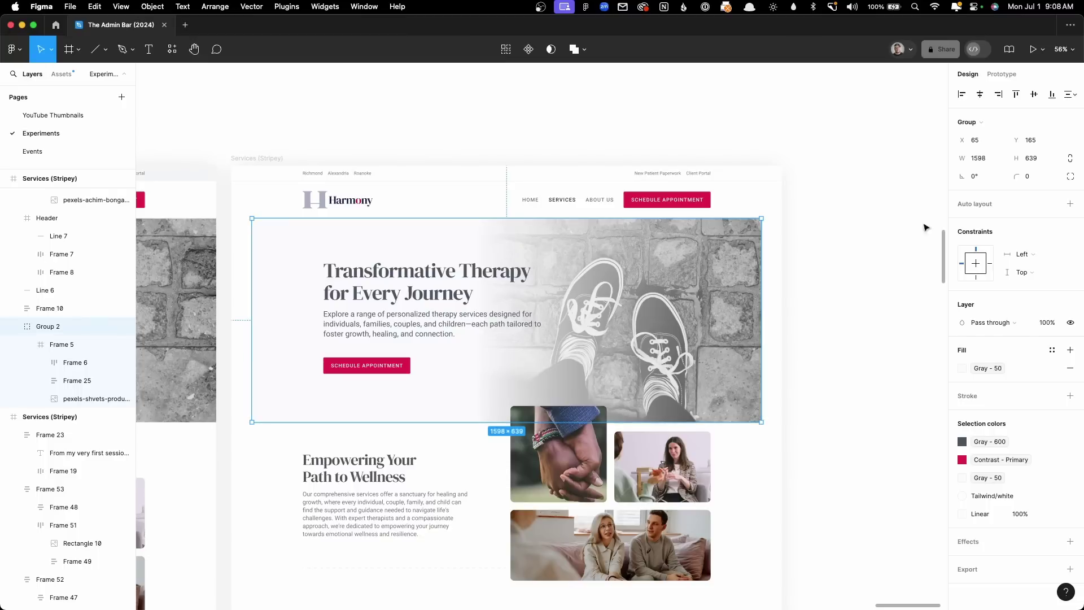
pyautogui.click(1038, 180)
pyautogui.write('12')
pyautogui.press('Return')
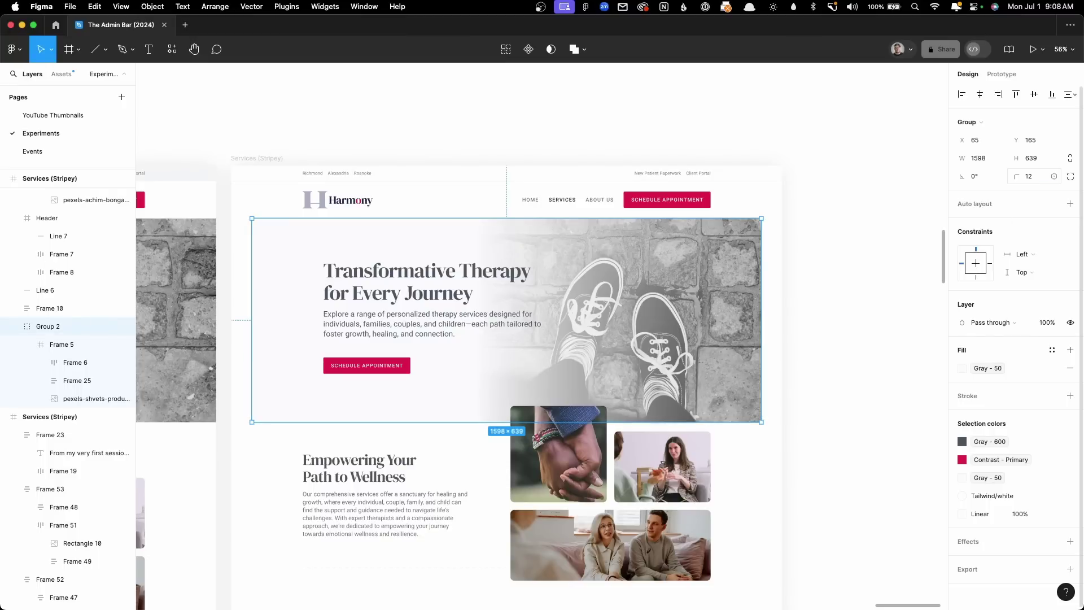
pyautogui.click(813, 240)
# Step: Show the rulers and guides and narrow the reworked page's footer with CTA symmetrically to the outer guides, 1600 px wide
pyautogui.scroll(-1, 820, 257)
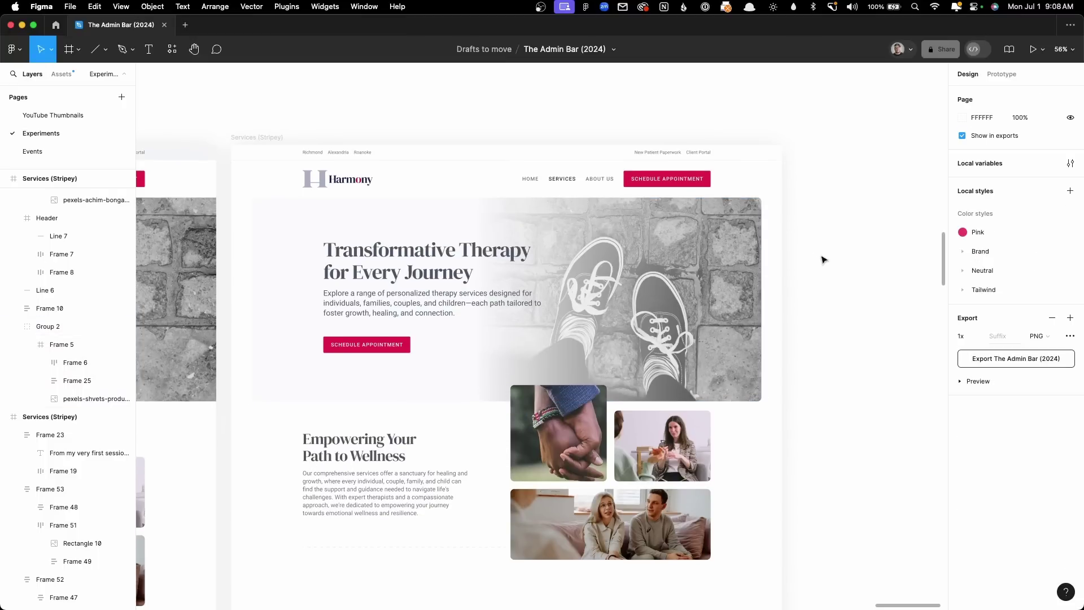
pyautogui.scroll(-3, 825, 260)
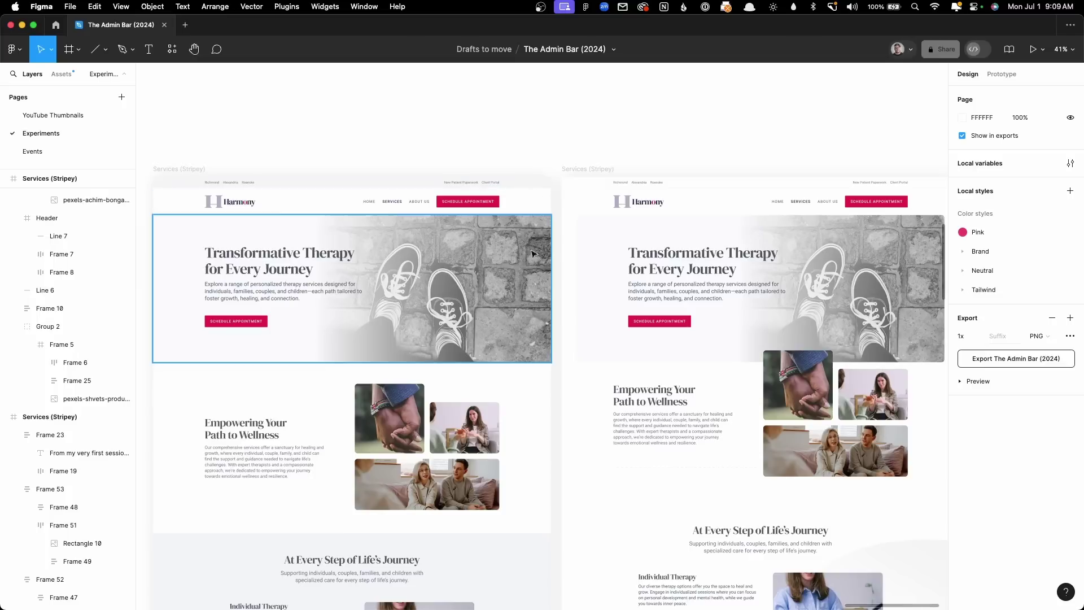
pyautogui.moveTo(655, 140); pyautogui.dragTo(517, 110)
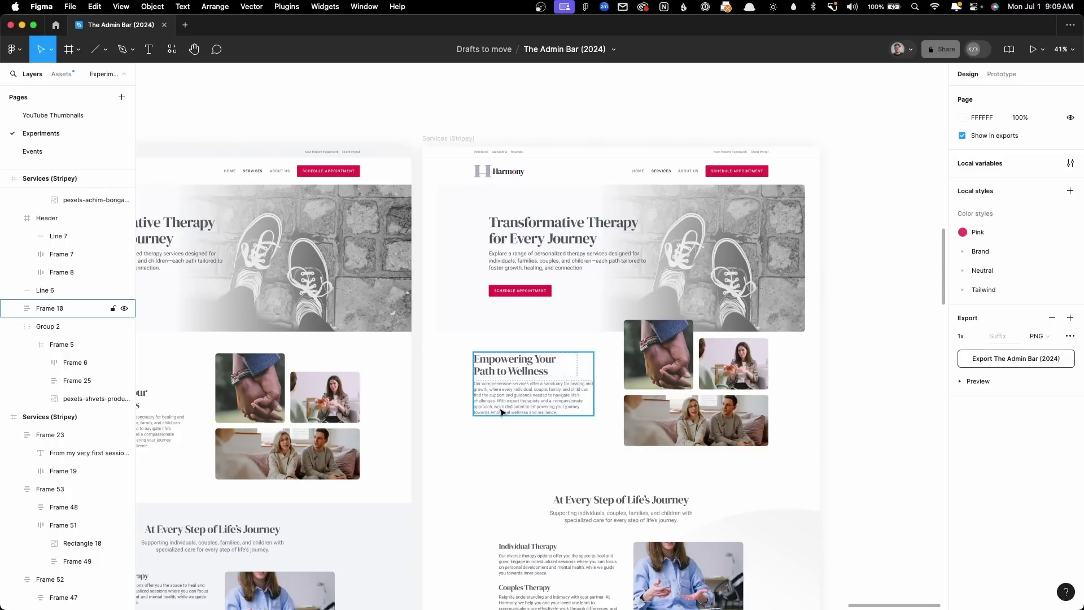
pyautogui.scroll(-3, 841, 392)
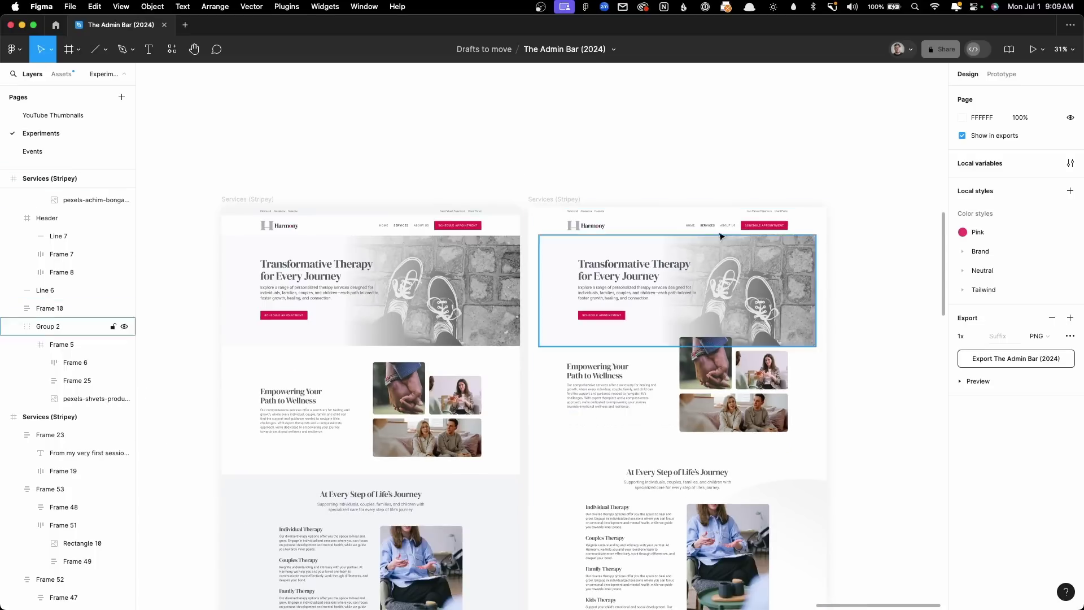
pyautogui.scroll(-10, 852, 368)
pyautogui.scroll(-3, 874, 390)
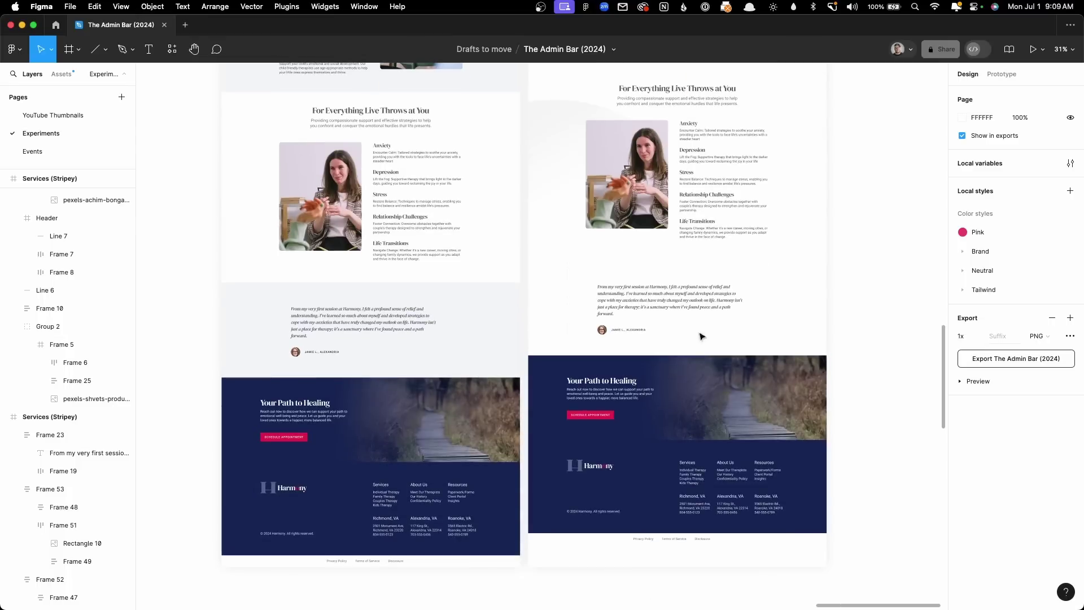
pyautogui.click(793, 424)
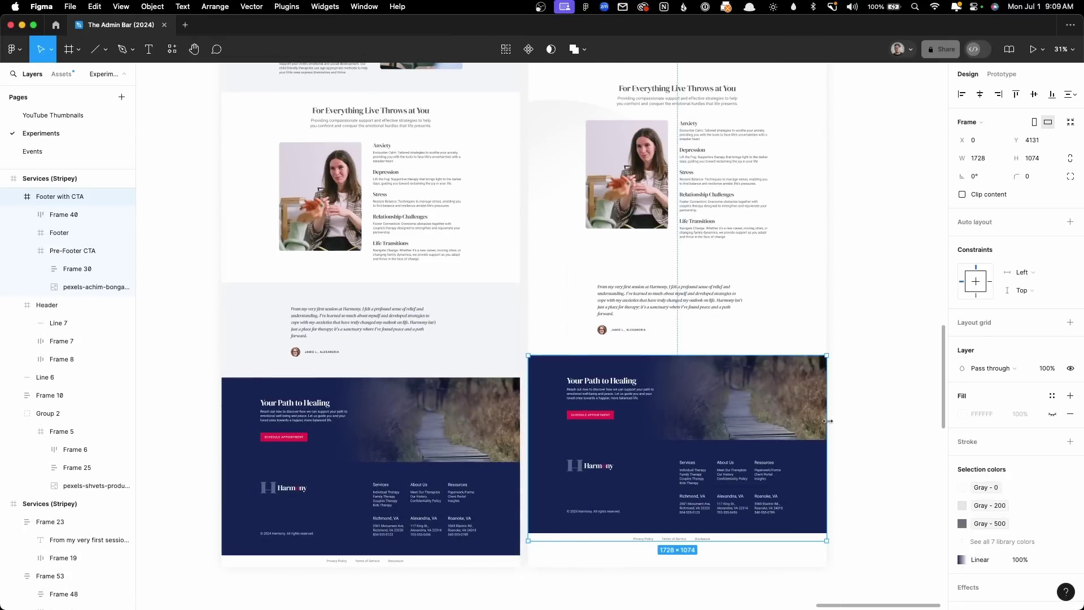
pyautogui.hotkey('shift', 'r')
pyautogui.moveTo(828, 421); pyautogui.dragTo(824, 421)
pyautogui.moveTo(819, 421); pyautogui.dragTo(818, 420)
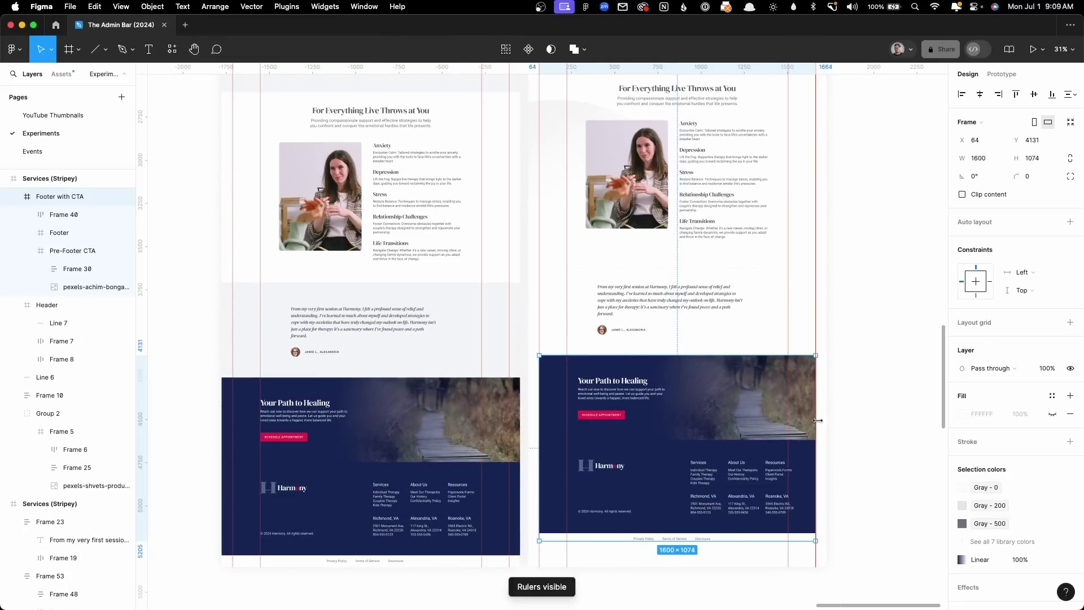
pyautogui.click(859, 418)
# Step: Round only the two top corners of the Pre-Footer CTA frame with a radius of 12
pyautogui.doubleClick(791, 412)
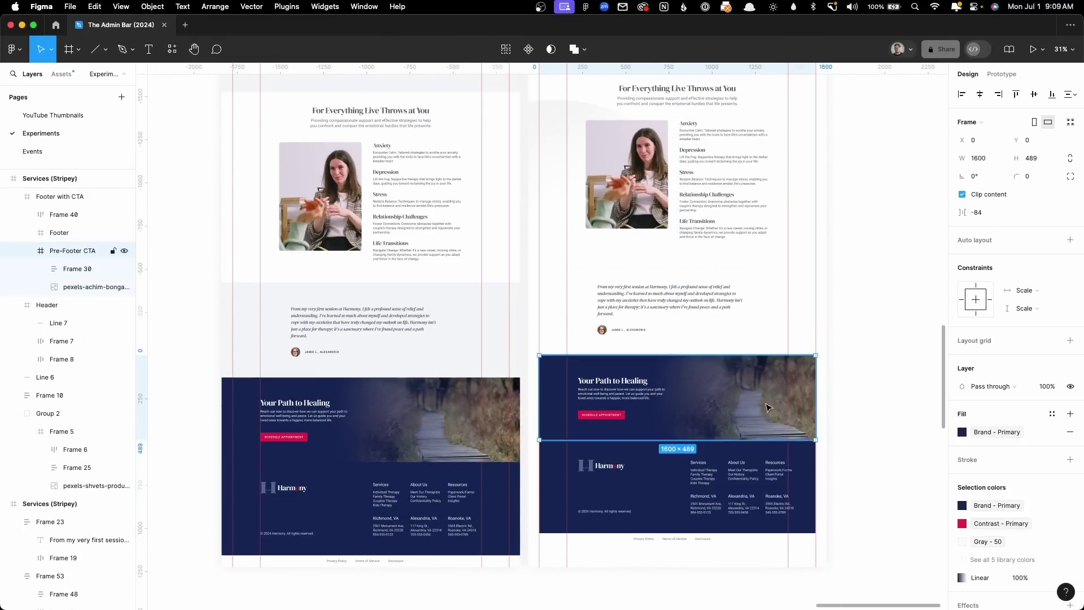
pyautogui.click(1071, 176)
pyautogui.click(838, 204)
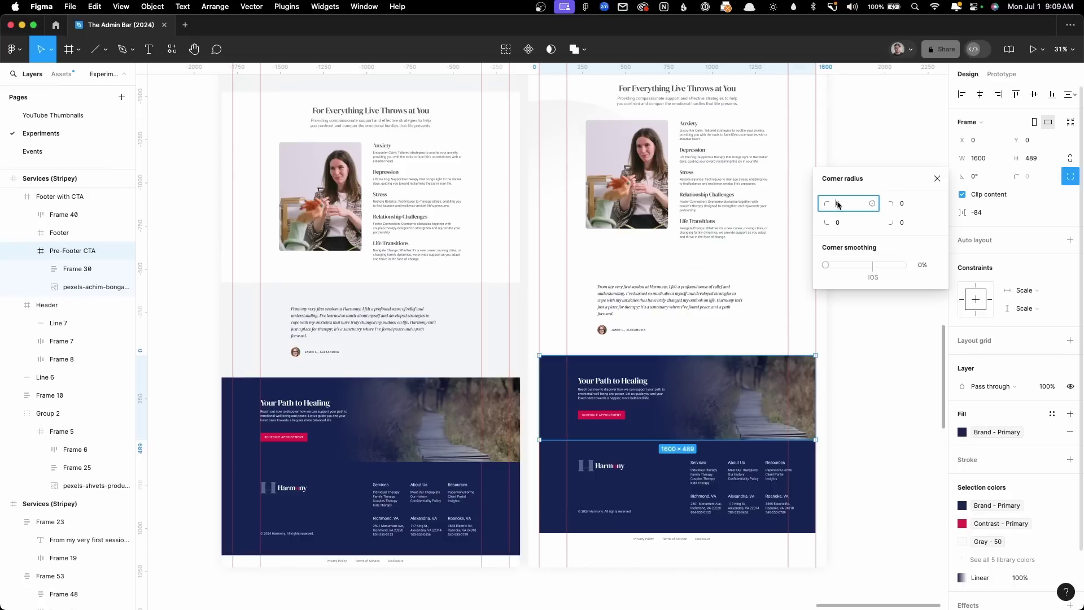
pyautogui.write('12')
pyautogui.press('Tab')
pyautogui.press('Tab')
pyautogui.hotkey('shift', 'Tab')
pyautogui.write('12')
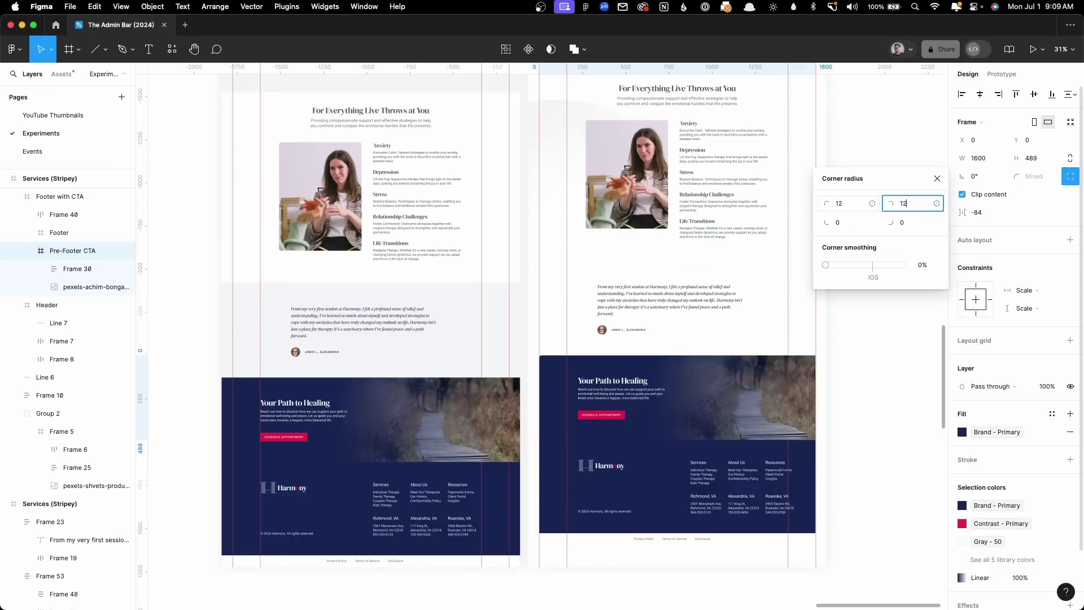
pyautogui.press('Return')
# Step: Round only the two bottom corners of the Footer frame with a radius of 12, and hide the rulers
pyautogui.click(693, 528)
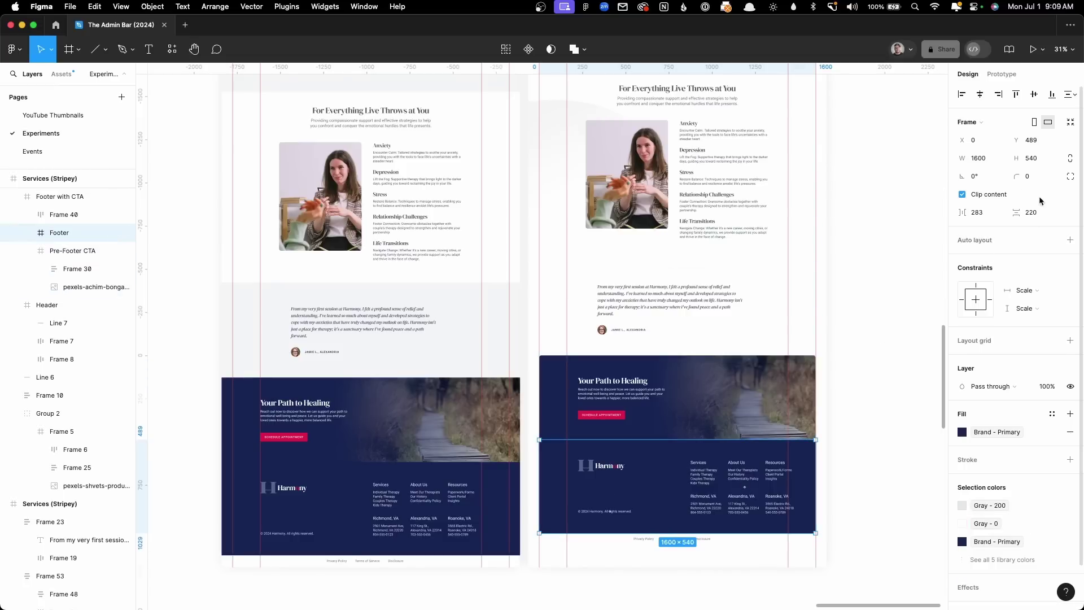
pyautogui.click(1070, 176)
pyautogui.click(849, 224)
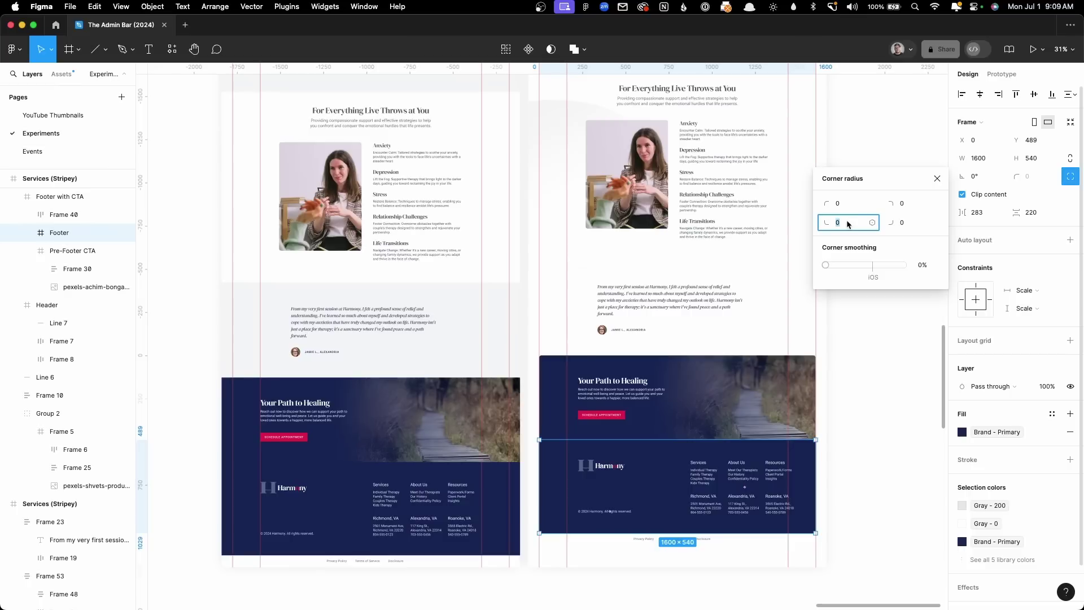
pyautogui.write('12')
pyautogui.press('Tab')
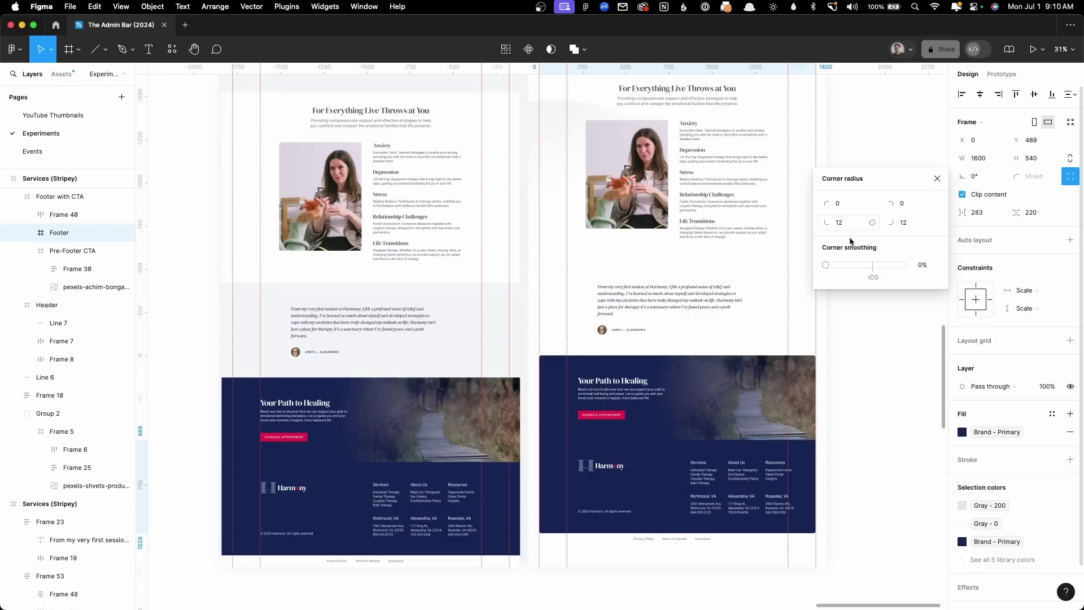
pyautogui.click(882, 455)
pyautogui.hotkey('shift', 'r')
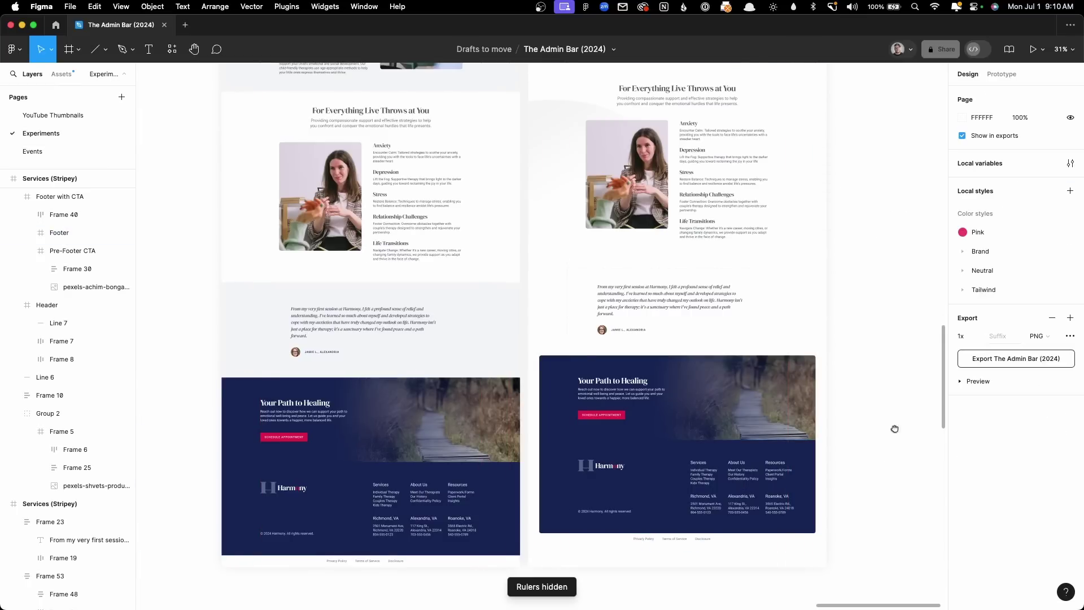
# Step: Examine the inset, rounded footer up close and compare the lower half of the reworked page with the striped original
pyautogui.scroll(3, 795, 358)
pyautogui.scroll(2, 797, 358)
pyautogui.scroll(-2, 760, 356)
pyautogui.hscroll(-2, 760, 355)
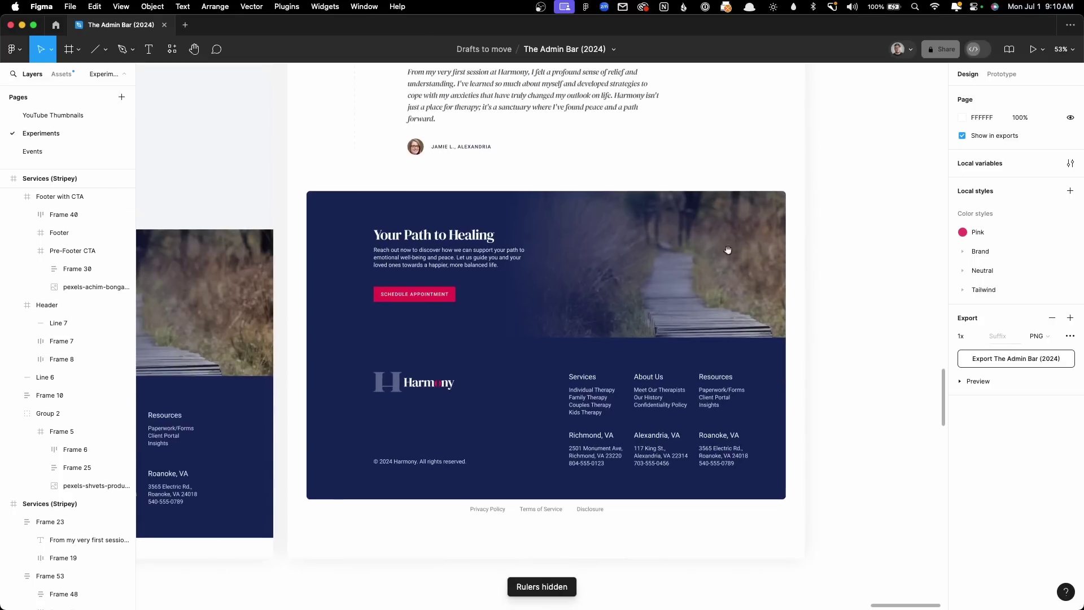
pyautogui.click(313, 201)
pyautogui.click(284, 194)
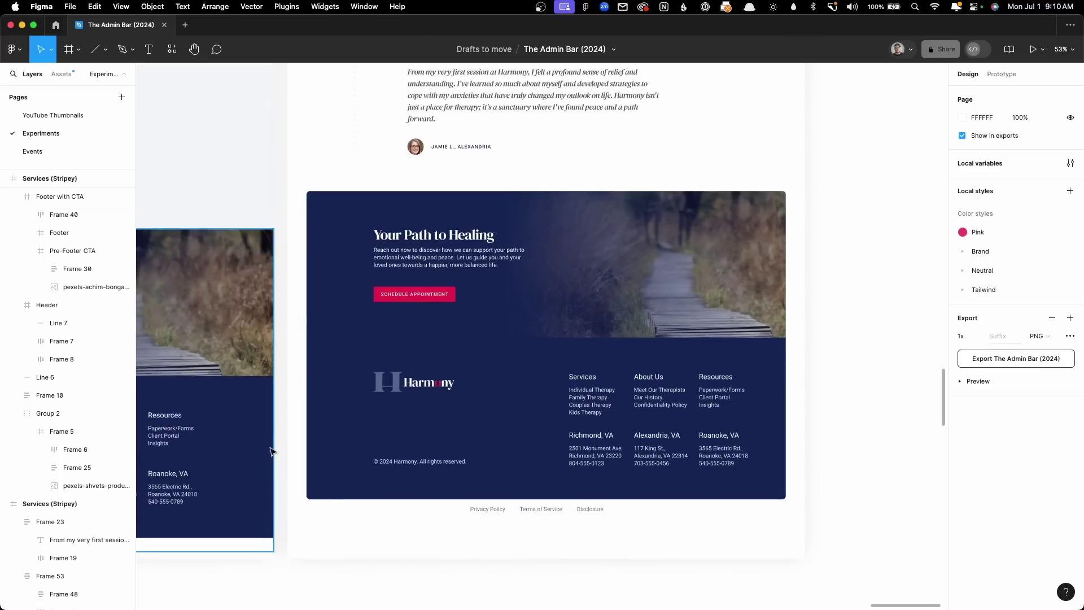
pyautogui.doubleClick(772, 394)
pyautogui.scroll(-5, 771, 393)
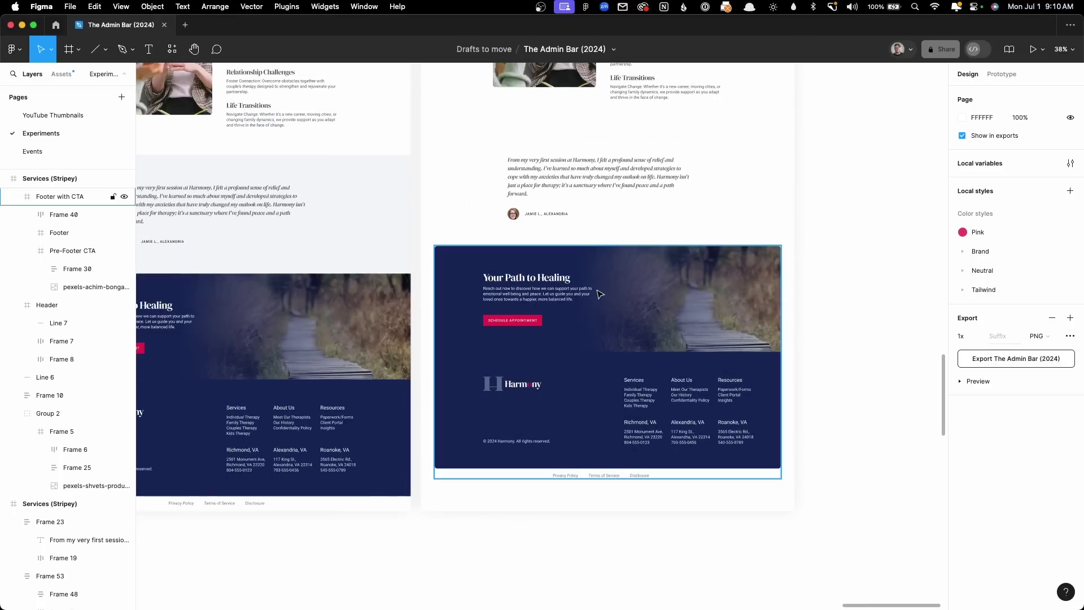
pyautogui.scroll(-5, 772, 393)
pyautogui.click(603, 209)
pyautogui.scroll(3, 603, 208)
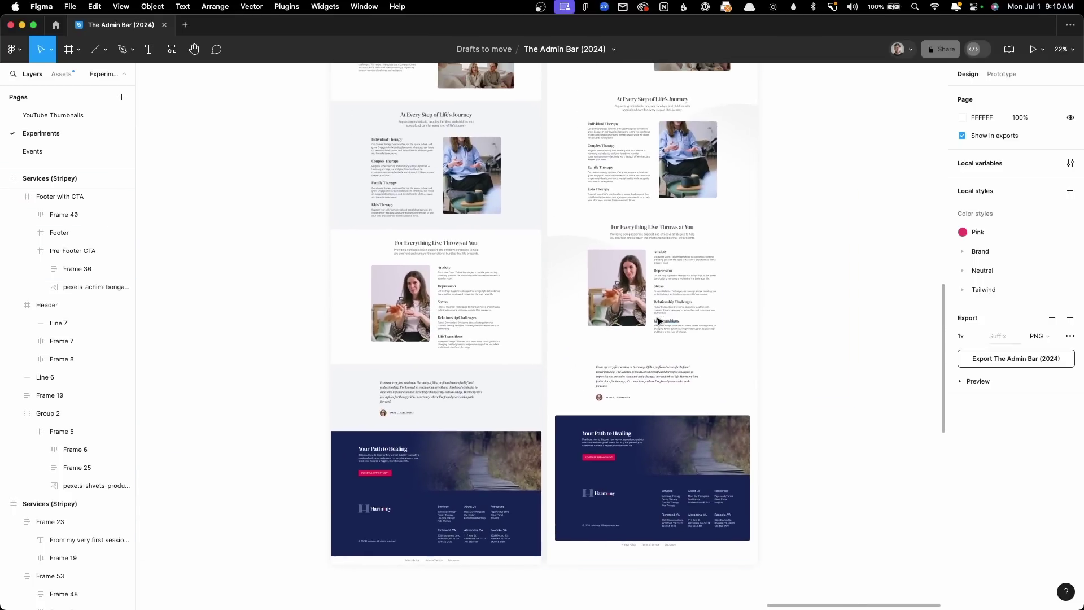
pyautogui.scroll(-3, 757, 271)
pyautogui.moveTo(755, 269); pyautogui.dragTo(700, 364)
pyautogui.moveTo(741, 318); pyautogui.dragTo(767, 341)
pyautogui.scroll(5, 768, 341)
pyautogui.hscroll(5, 768, 341)
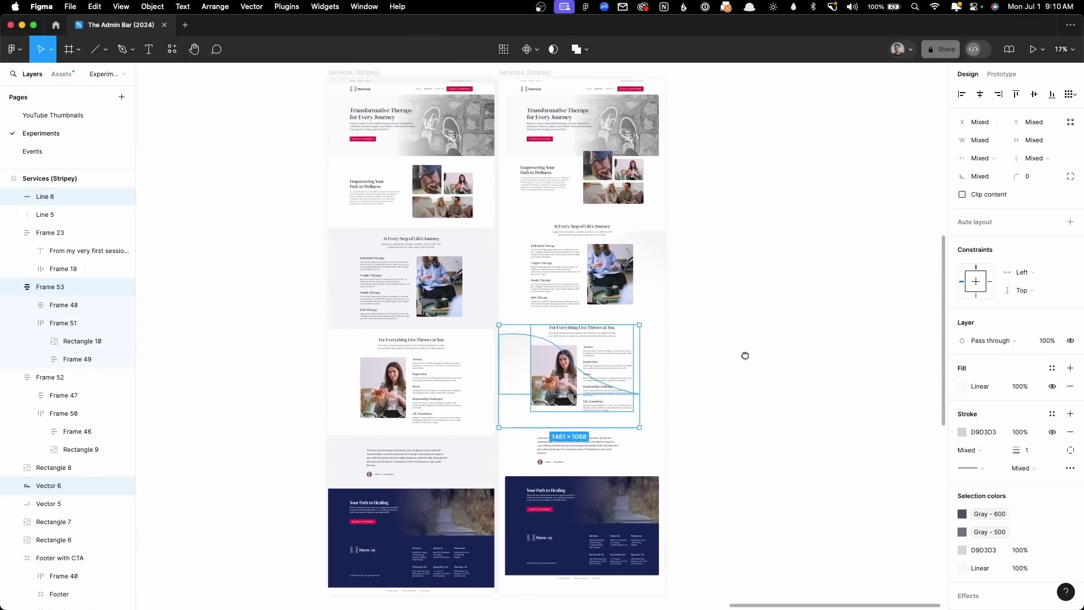
pyautogui.press('Escape')
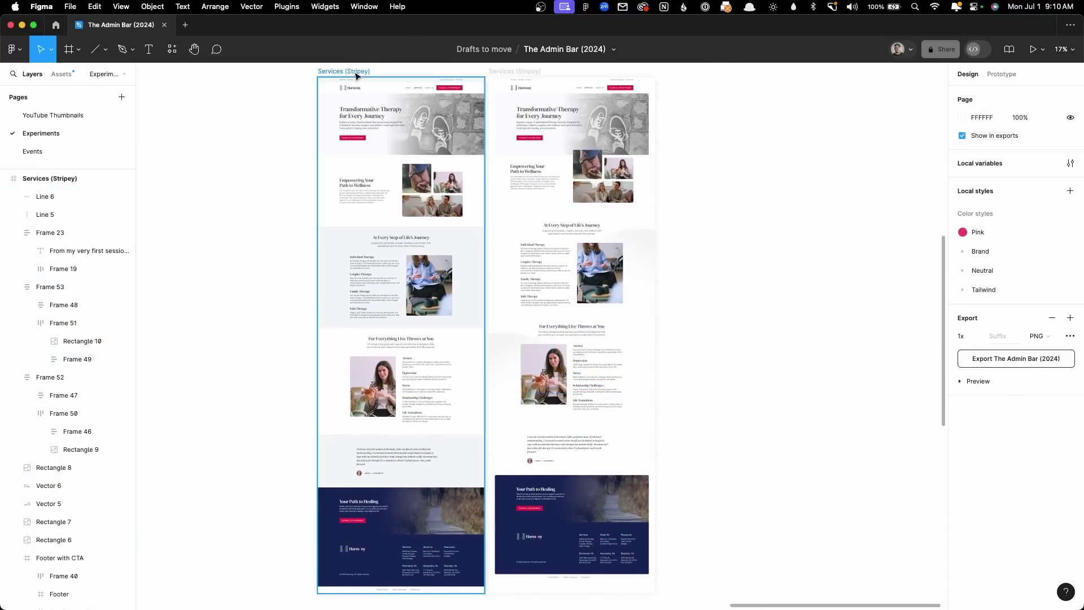
# Step: Shift the reworked page frame slightly farther from the striped original and rename it Services (Non-Stripey)
pyautogui.moveTo(505, 75); pyautogui.dragTo(514, 75)
pyautogui.doubleClick(525, 71)
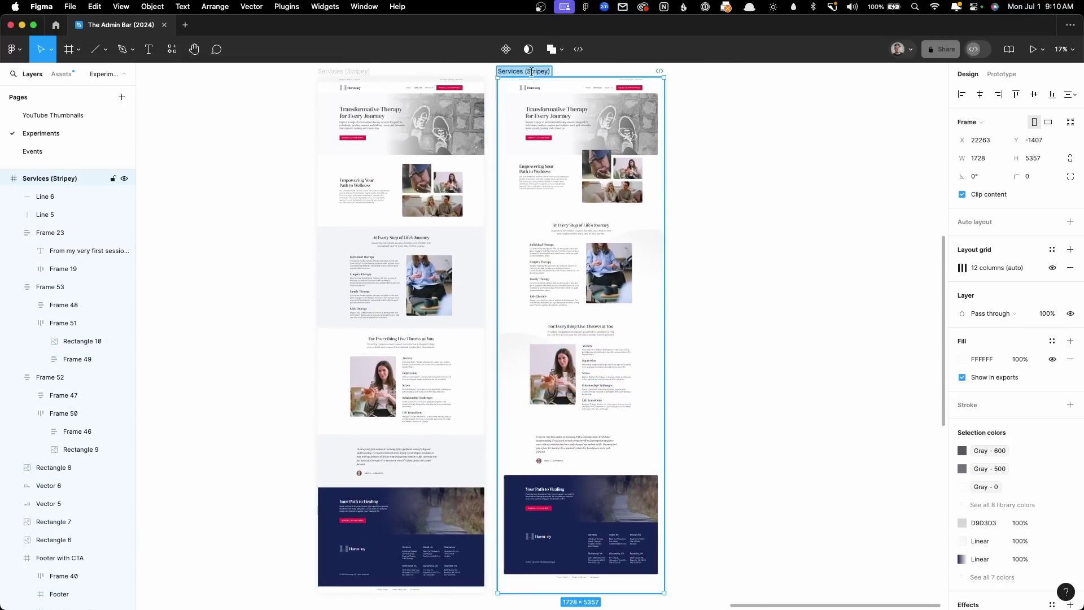
pyautogui.write('Non-')
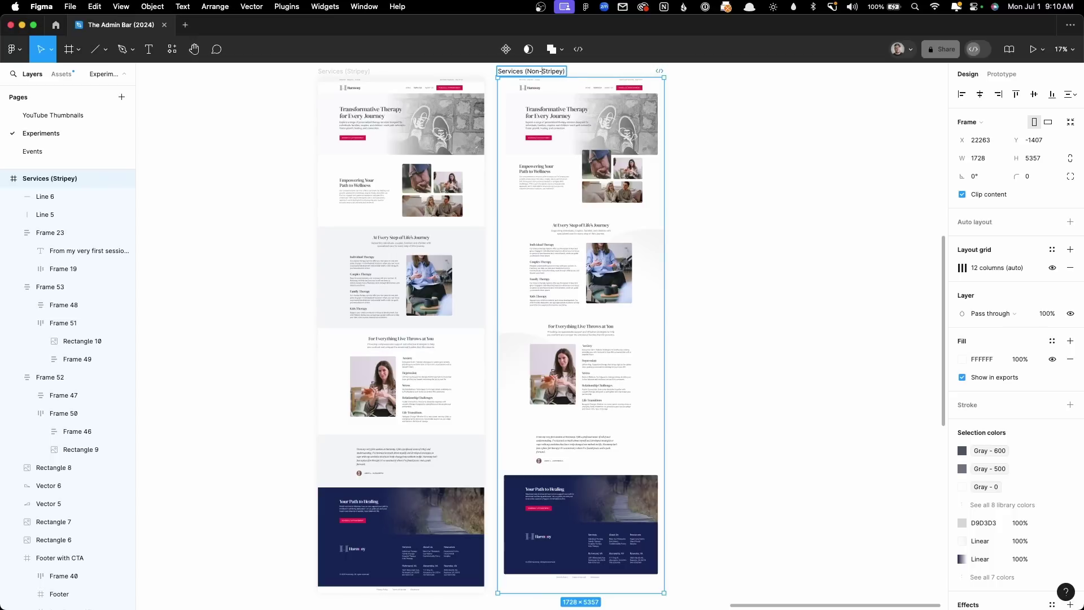
pyautogui.click(845, 164)
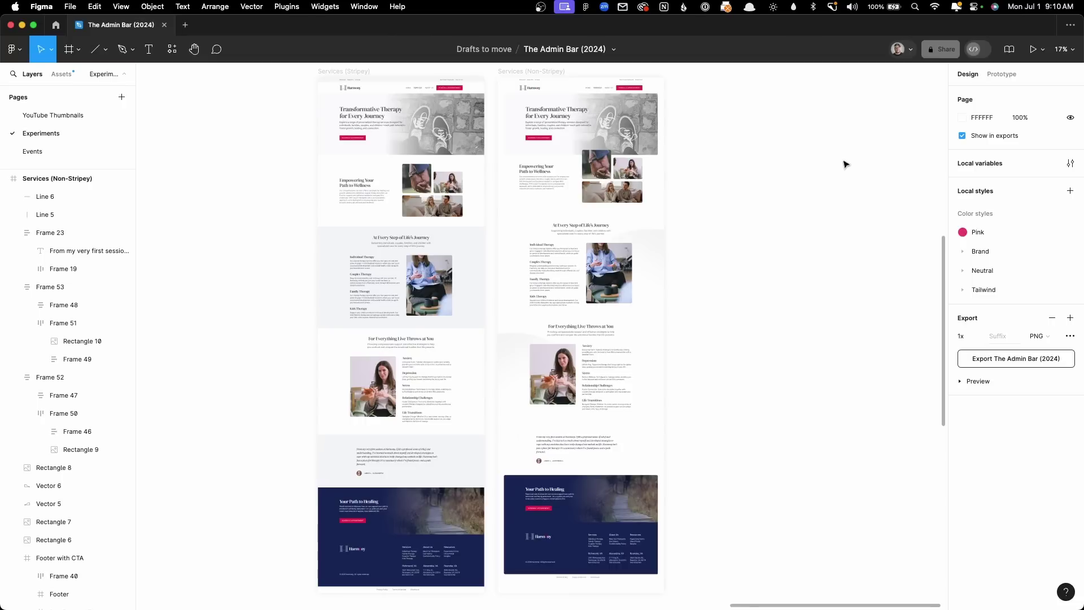
pyautogui.scroll(5, 784, 168)
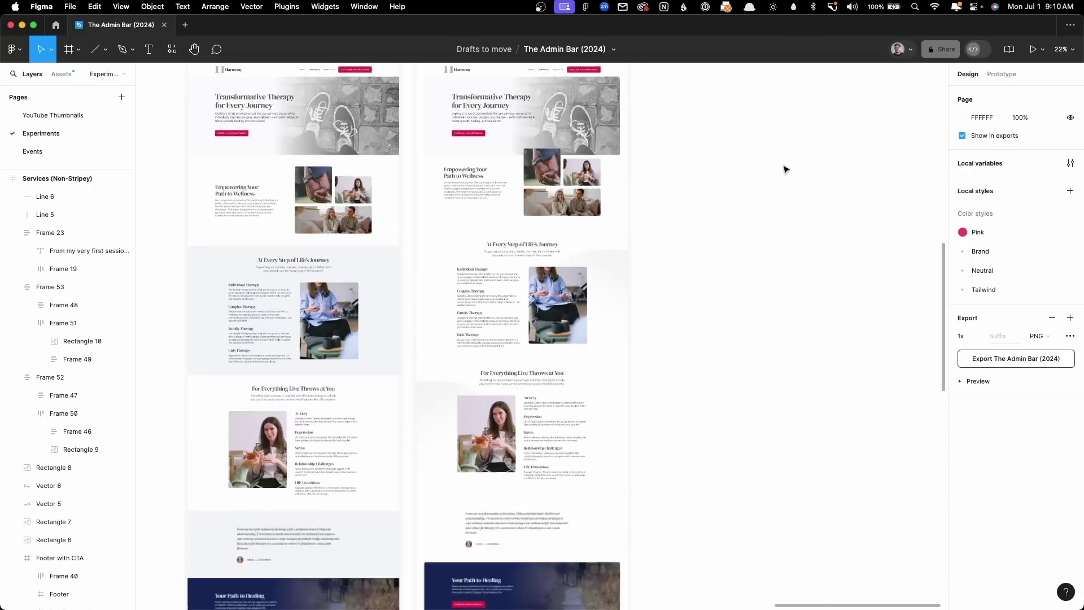